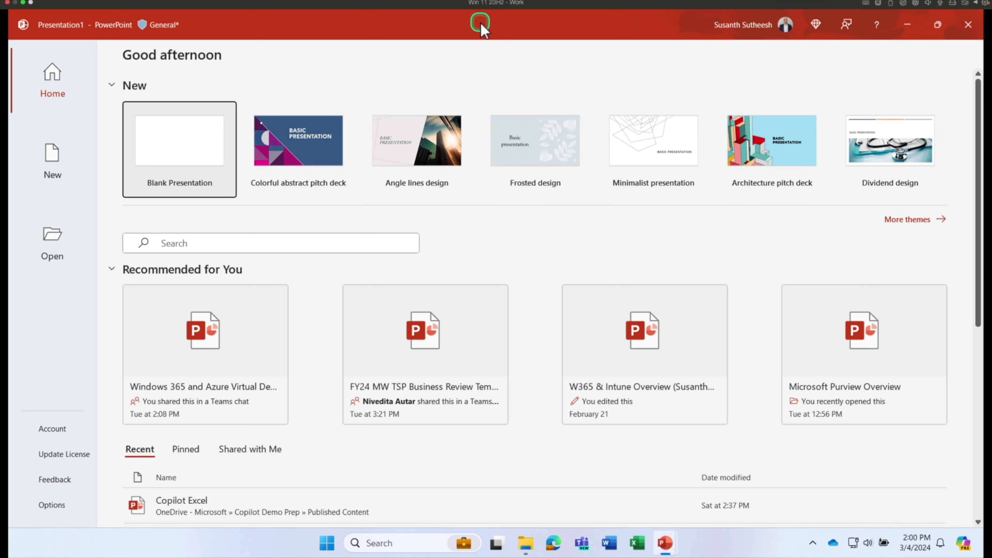
# Start a blank desktop presentation and launch PowerPoint for the web from Microsoft 365.
pyautogui.press('alt')
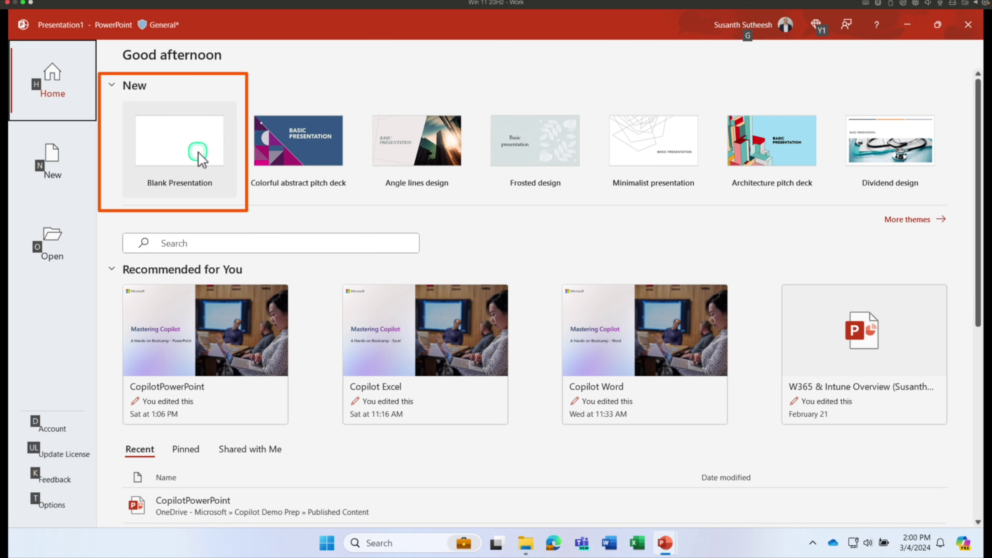
pyautogui.click(291, 213)
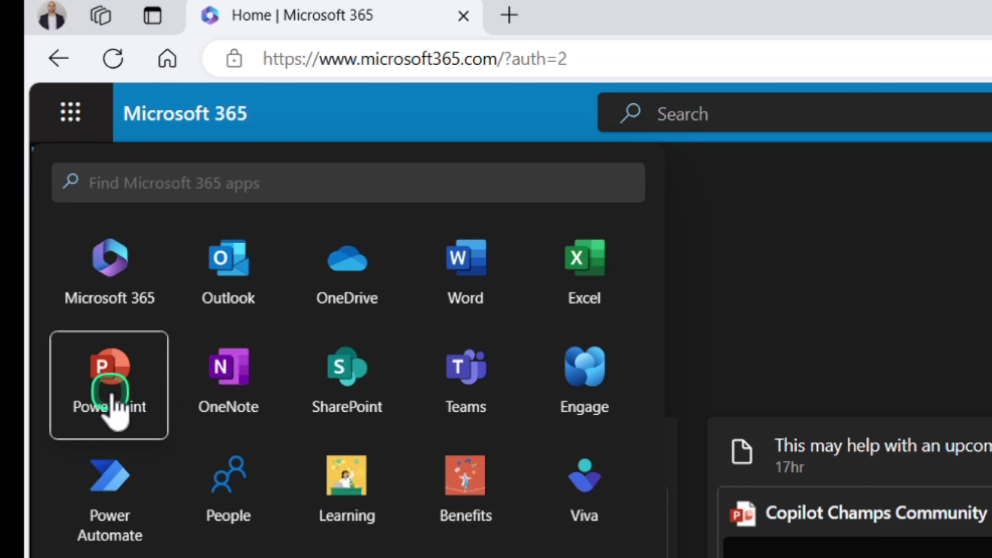
pyautogui.click(111, 392)
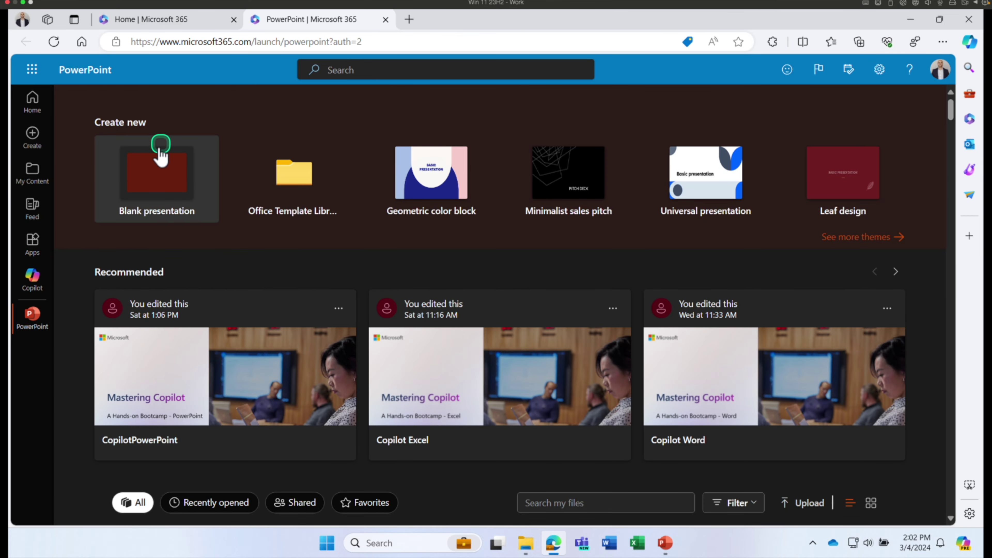
# Create a new blank presentation in PowerPoint for the web.
pyautogui.click(32, 69)
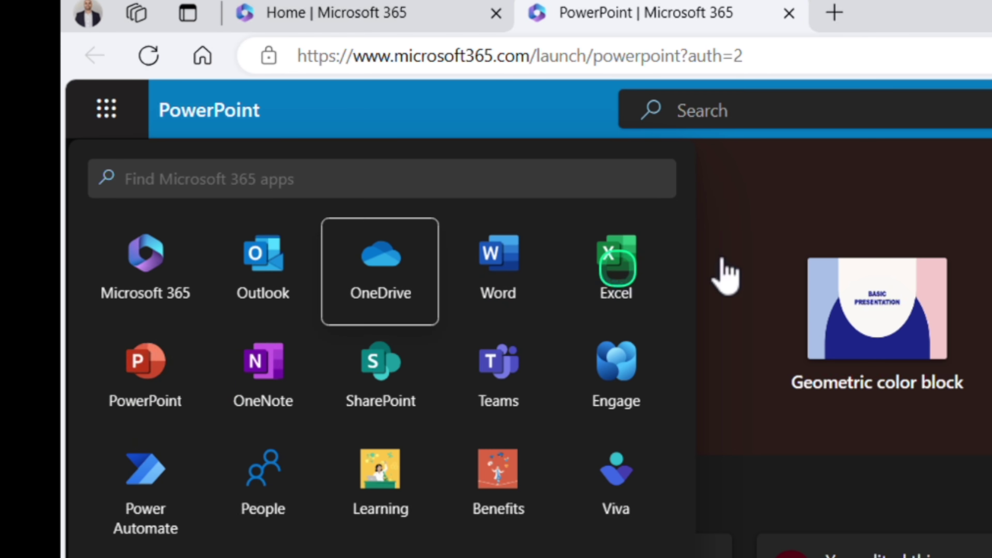
pyautogui.click(788, 199)
pyautogui.click(386, 324)
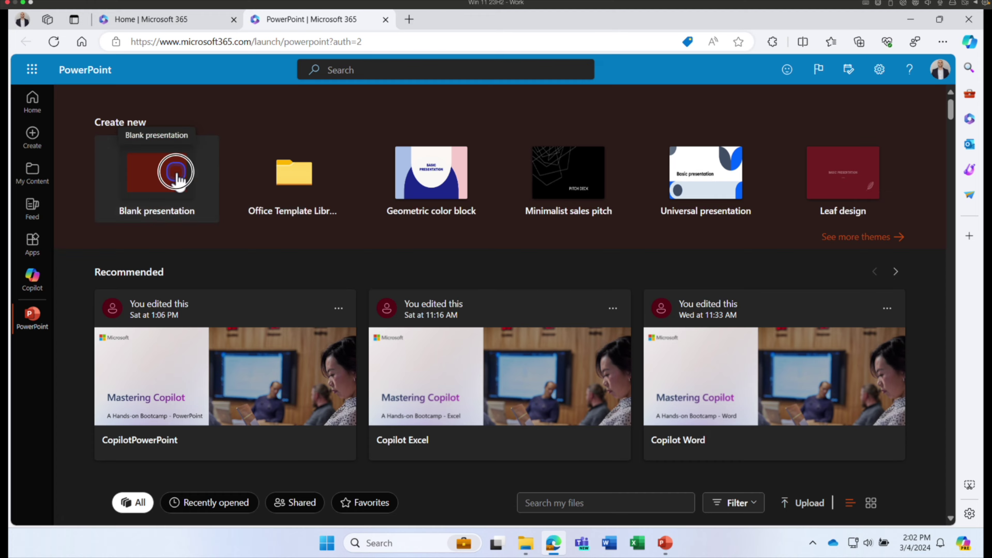
pyautogui.click(176, 173)
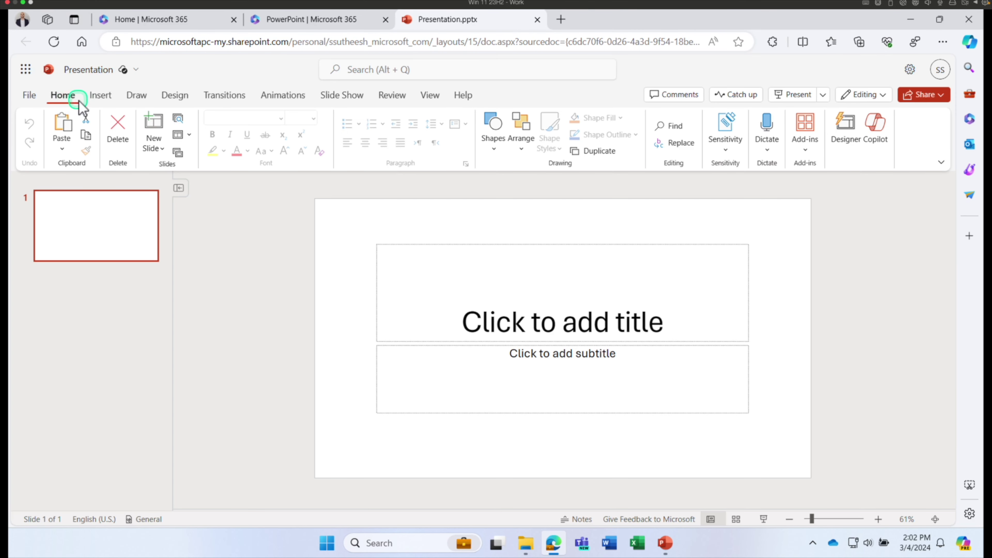
# Open the web presentation's Copilot chat and show its suggested starter prompts.
pyautogui.click(882, 144)
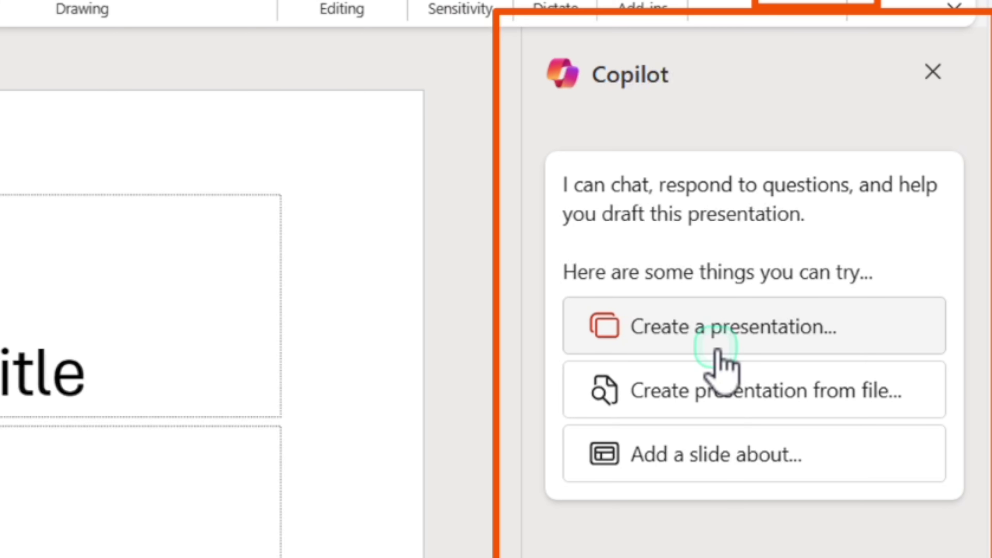
pyautogui.click(718, 351)
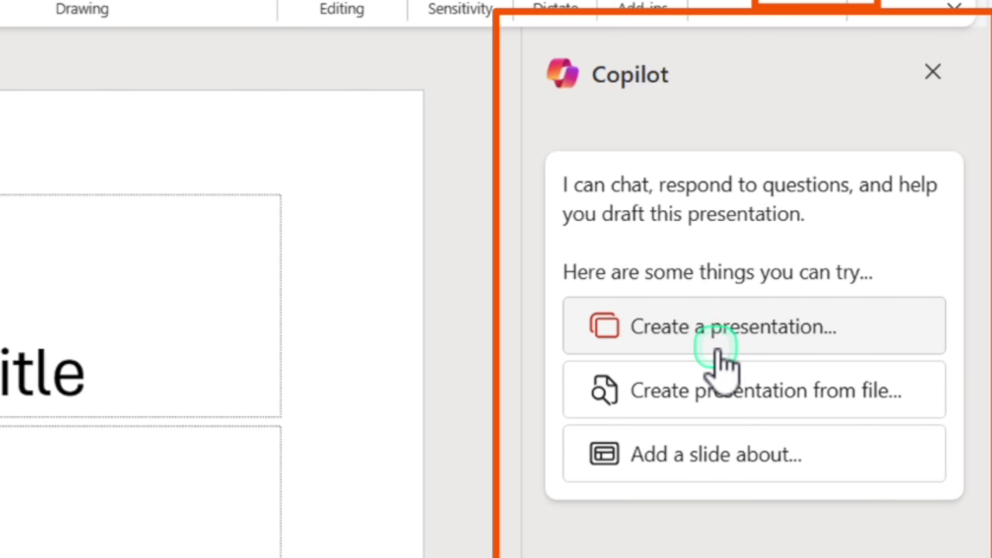
pyautogui.click(792, 461)
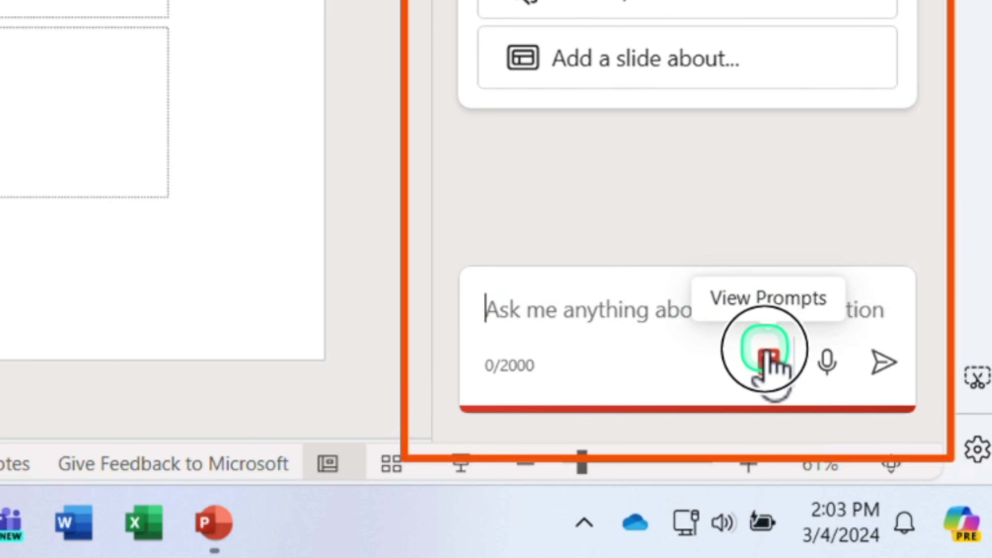
pyautogui.click(768, 369)
# Minimize the browser, restore the desktop PowerPoint window and open its Copilot chat.
pyautogui.click(910, 23)
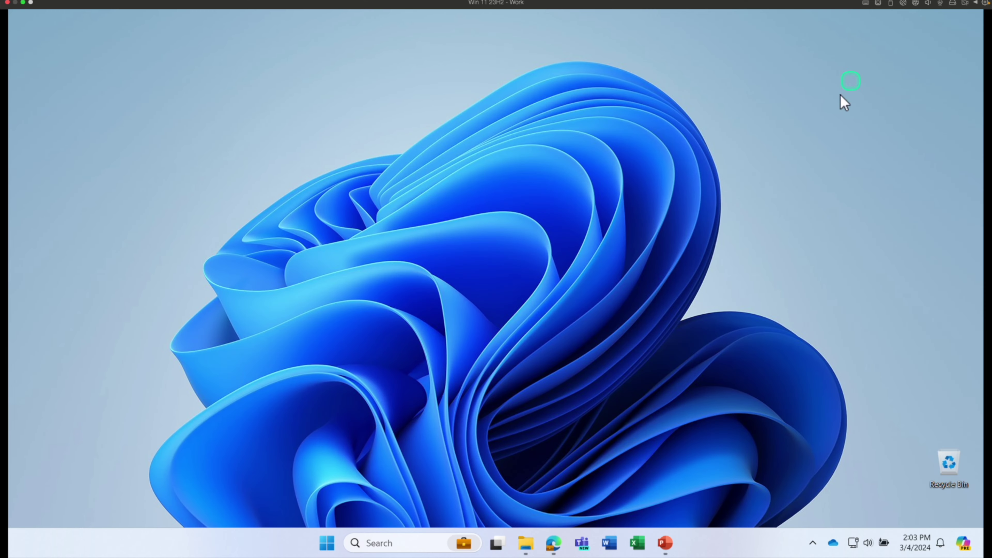
pyautogui.click(665, 543)
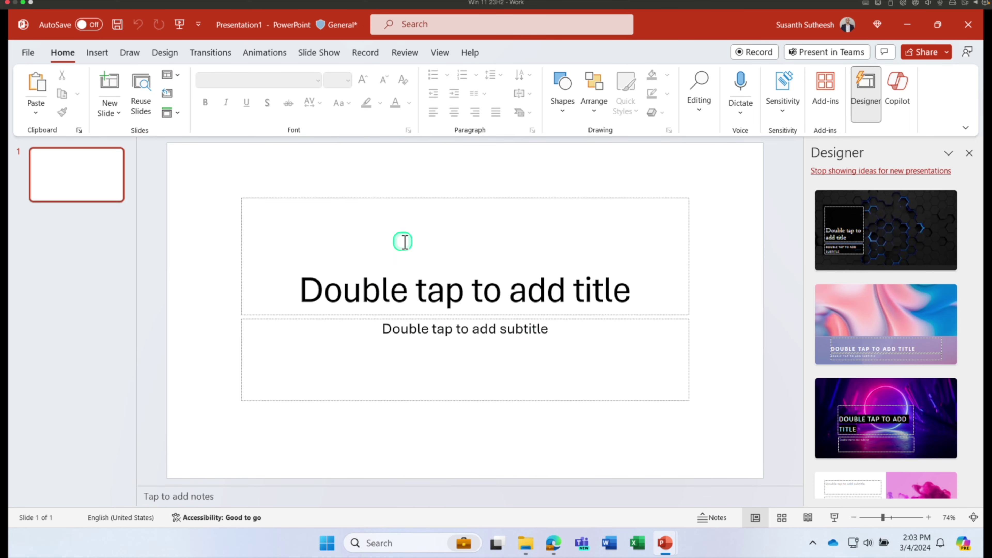
pyautogui.moveTo(655, 54); pyautogui.dragTo(566, 125)
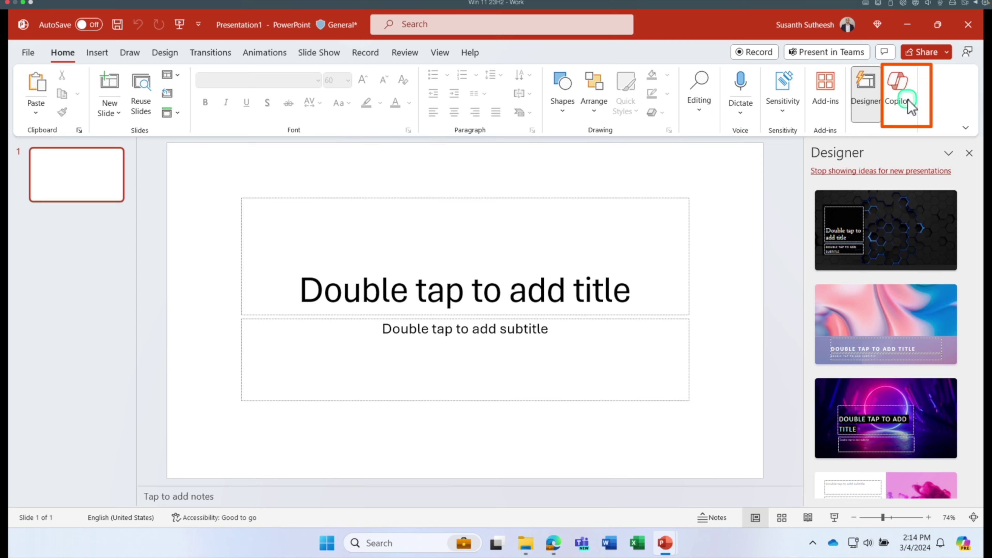
pyautogui.click(895, 101)
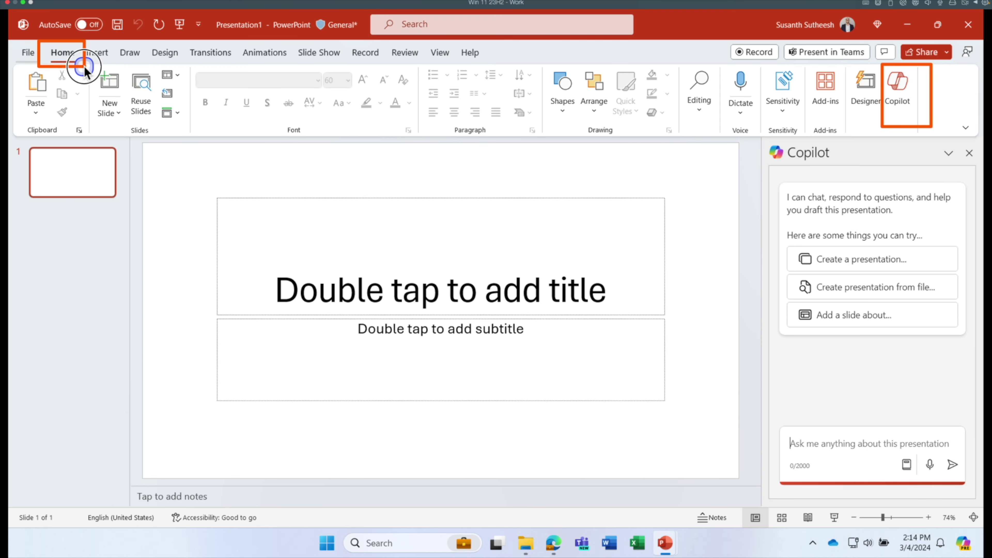
pyautogui.click(87, 75)
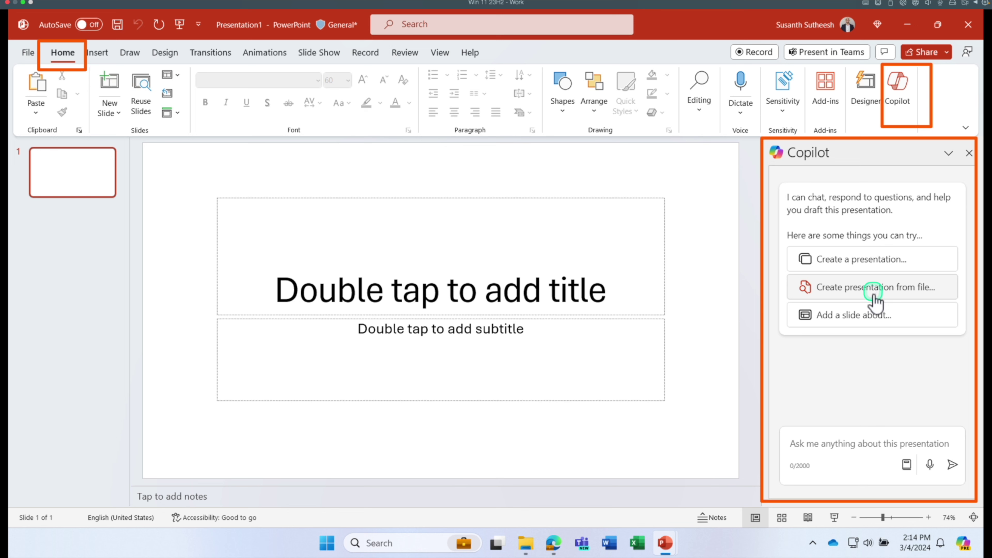
# Send Copilot a Create presentation from file request using Contoso Marketing Plan.docx.
pyautogui.click(908, 466)
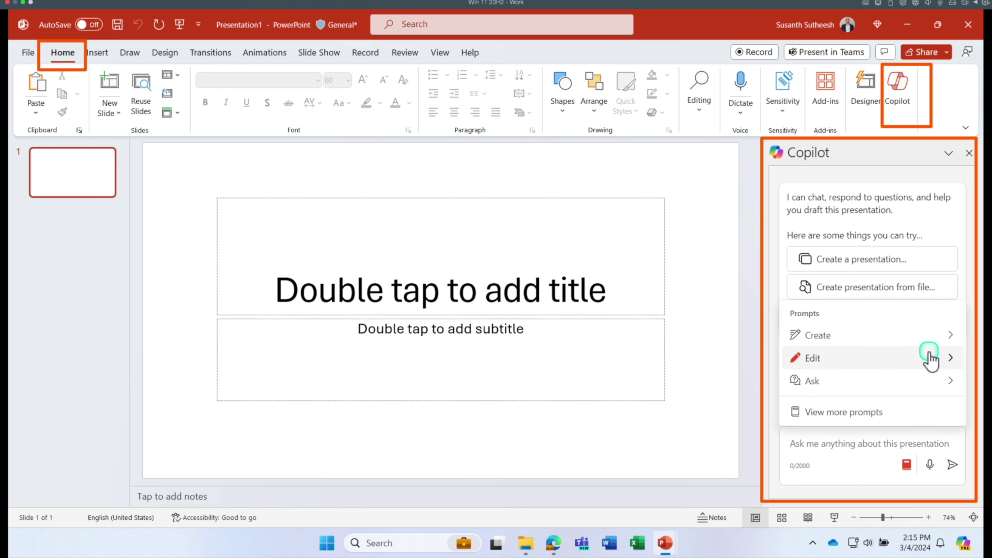
pyautogui.click(936, 339)
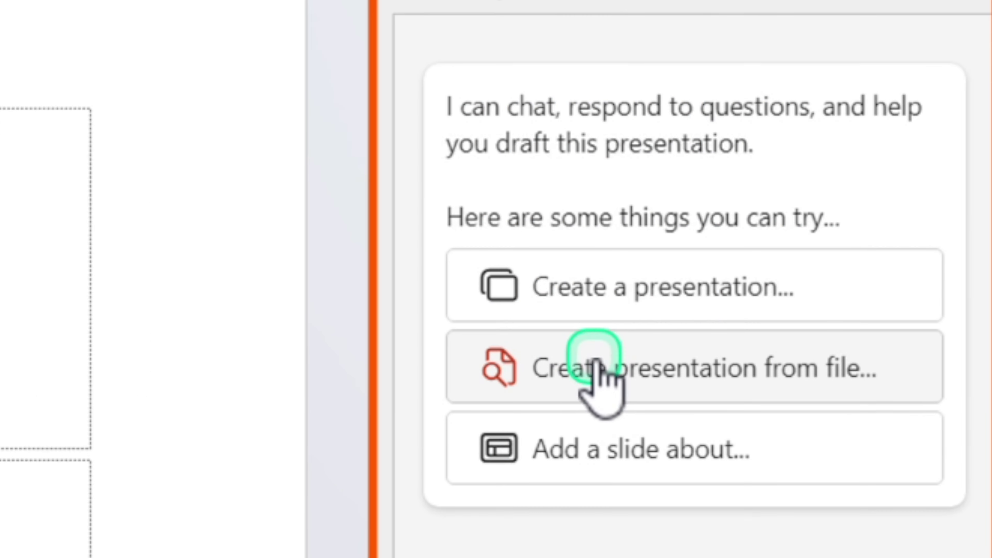
pyautogui.click(607, 369)
pyautogui.click(919, 424)
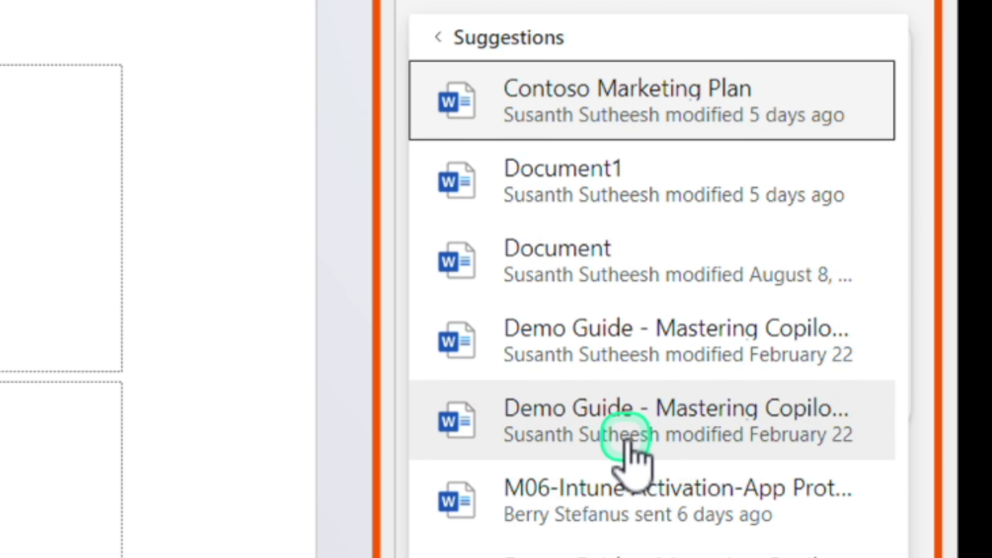
pyautogui.scroll(-3, 626, 426)
pyautogui.scroll(3, 625, 425)
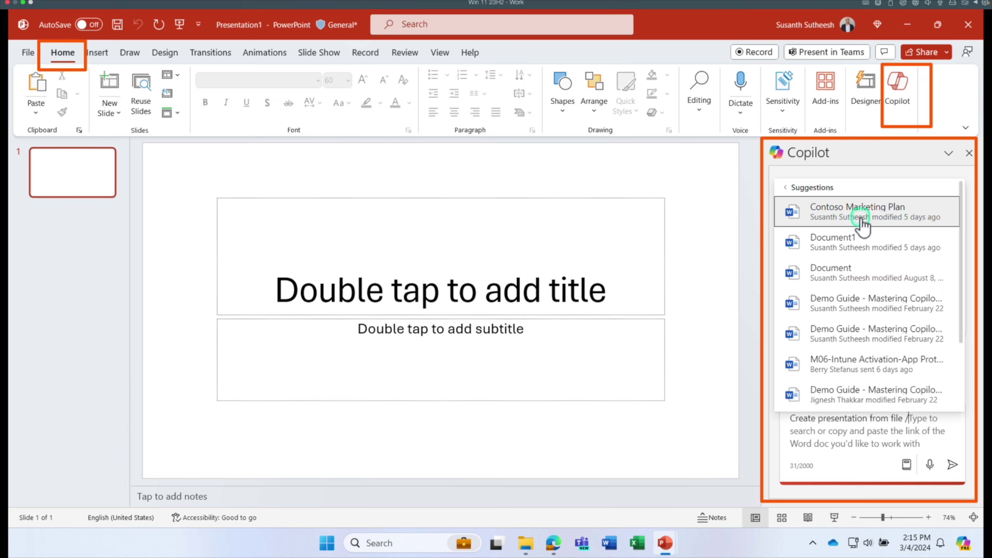
pyautogui.click(862, 225)
pyautogui.click(953, 464)
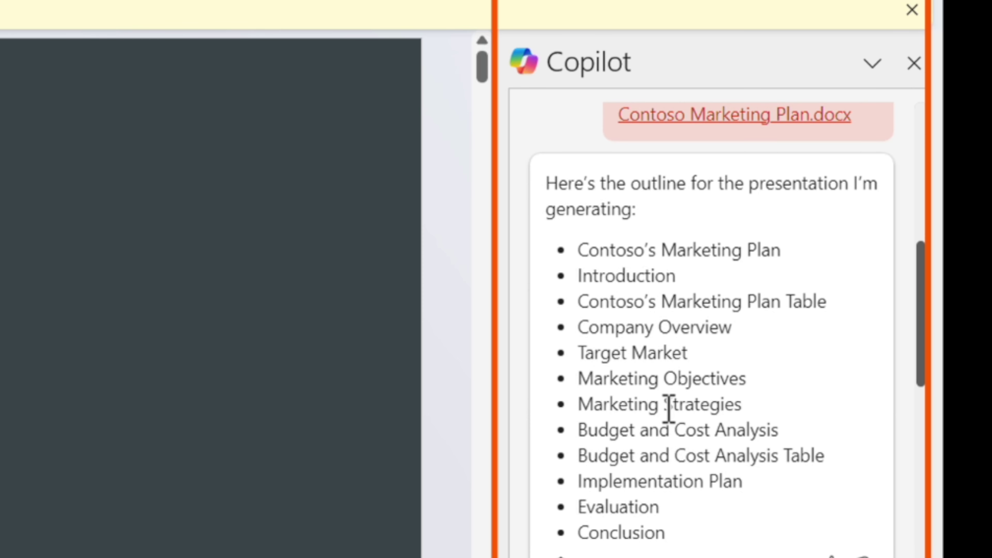
# Scroll through Copilot's generated outline, from Introduction to Conclusion.
pyautogui.scroll(3, 669, 408)
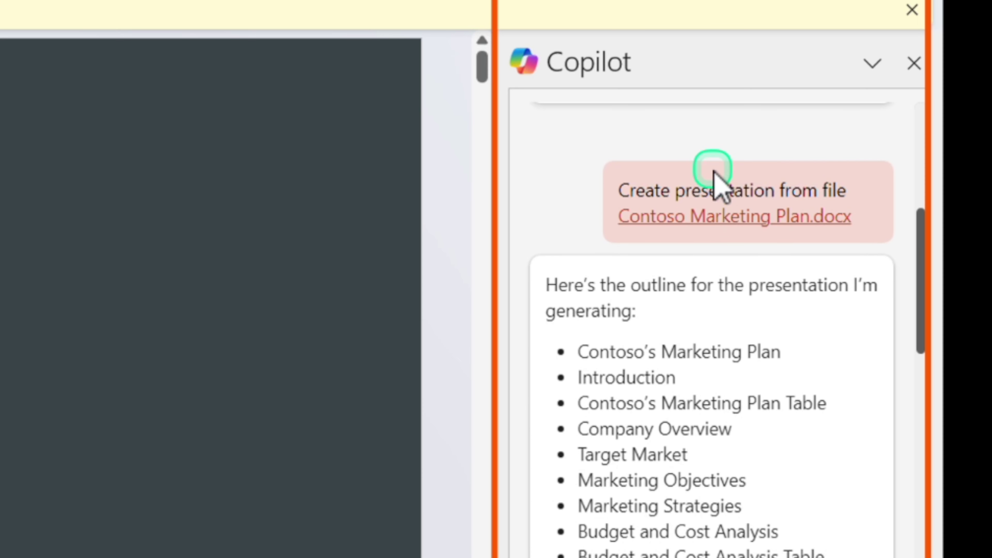
pyautogui.scroll(-2, 638, 368)
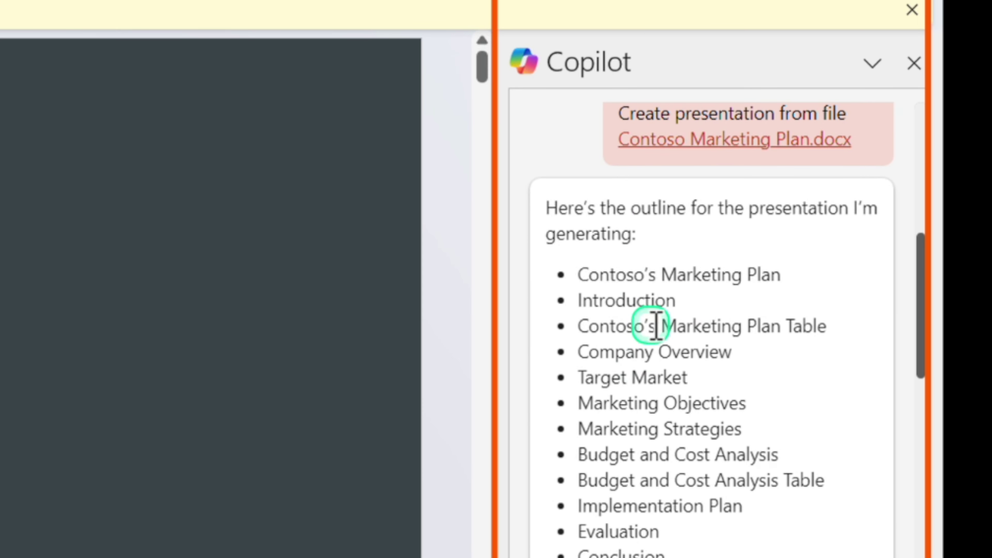
pyautogui.scroll(-2, 665, 333)
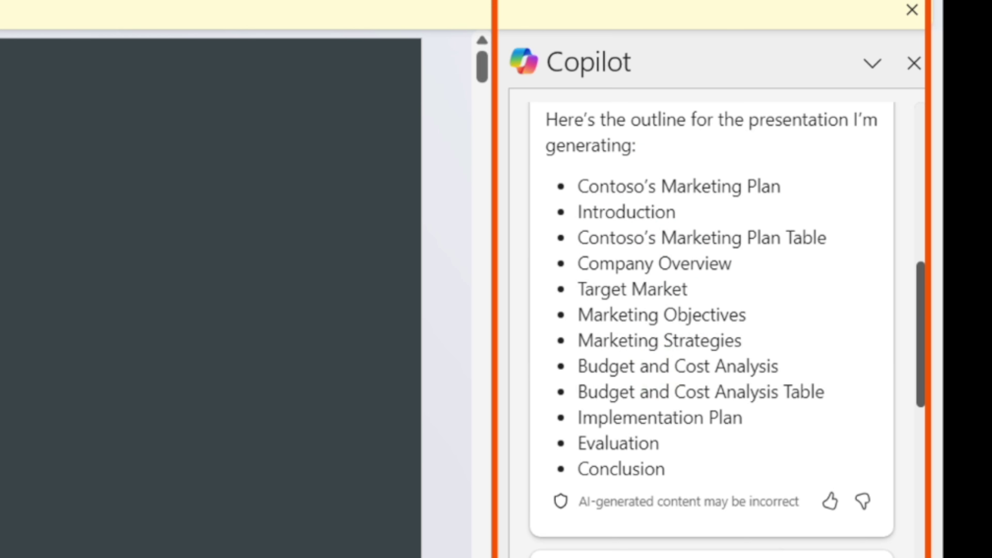
# Open Contoso Marketing Plan from Word's Recent list and scroll through it.
pyautogui.rightClick(177, 555)
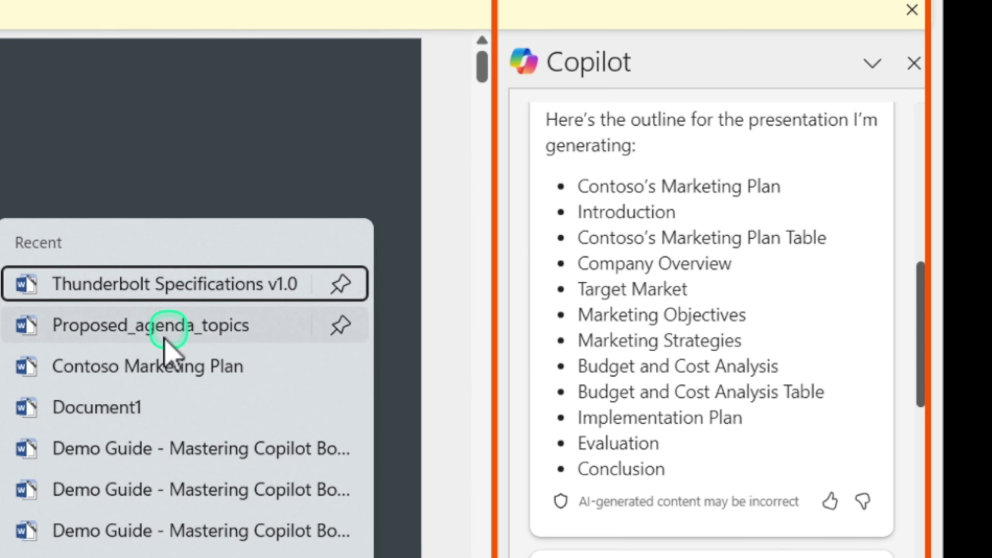
pyautogui.click(158, 372)
pyautogui.scroll(-5, 593, 328)
pyautogui.scroll(-3, 597, 324)
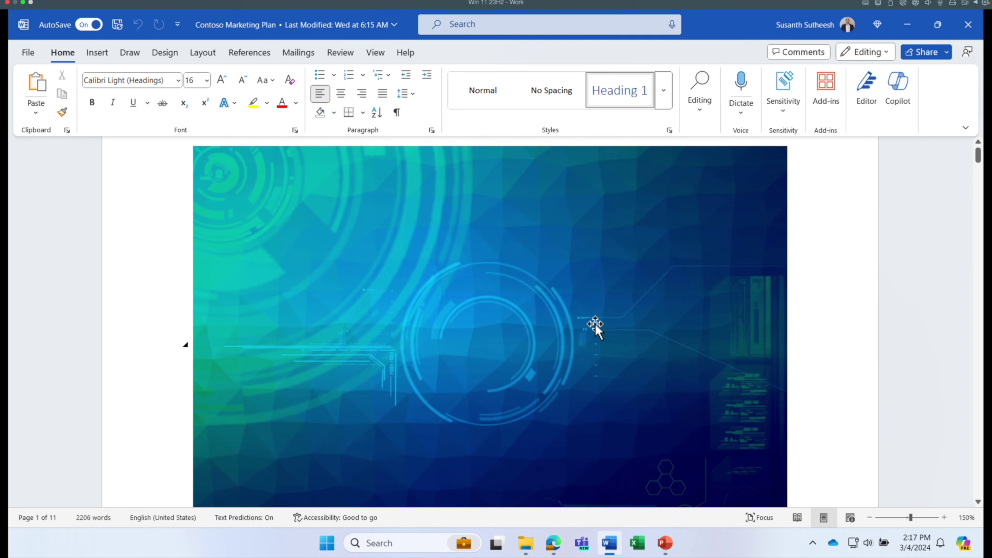
pyautogui.scroll(-10, 597, 324)
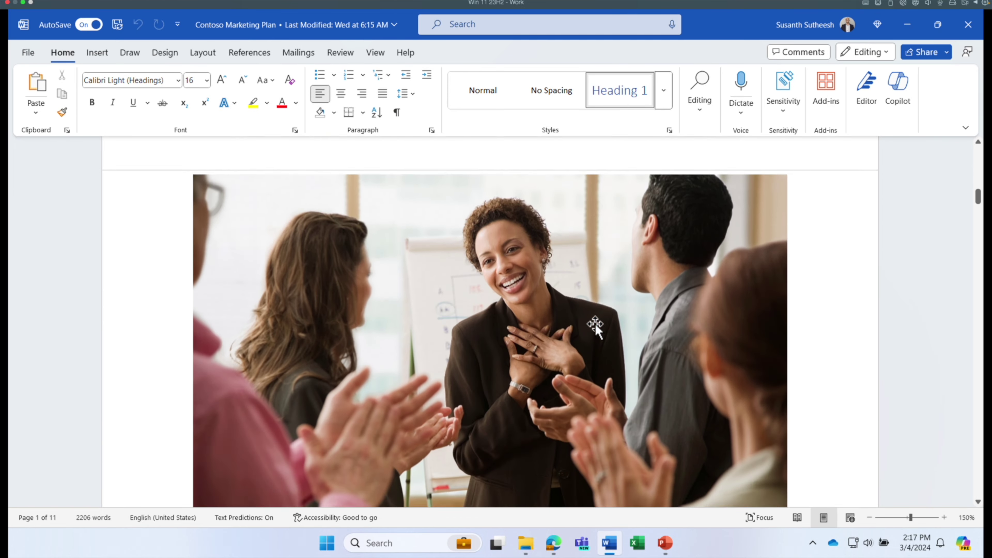
pyautogui.scroll(-15, 595, 327)
pyautogui.scroll(-15, 597, 324)
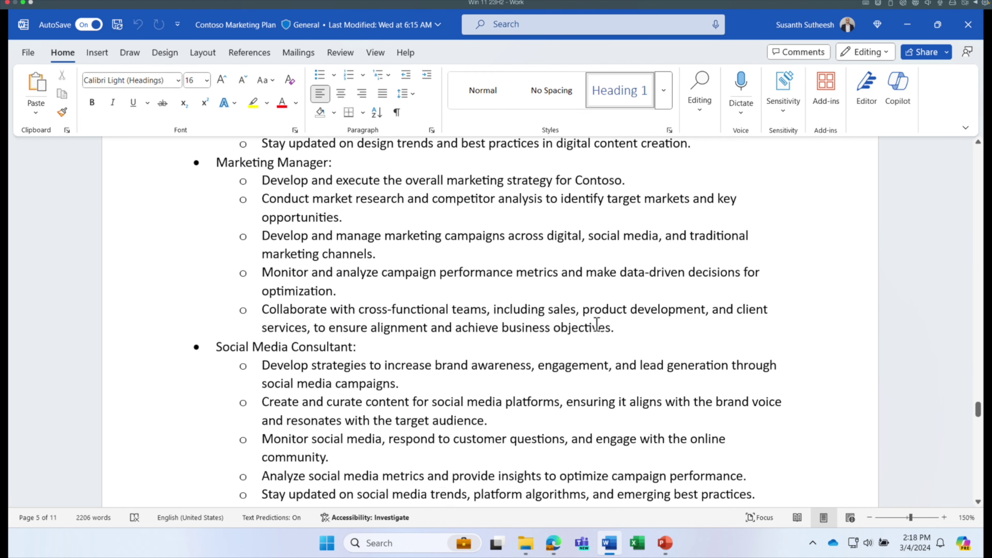
pyautogui.scroll(-7, 597, 324)
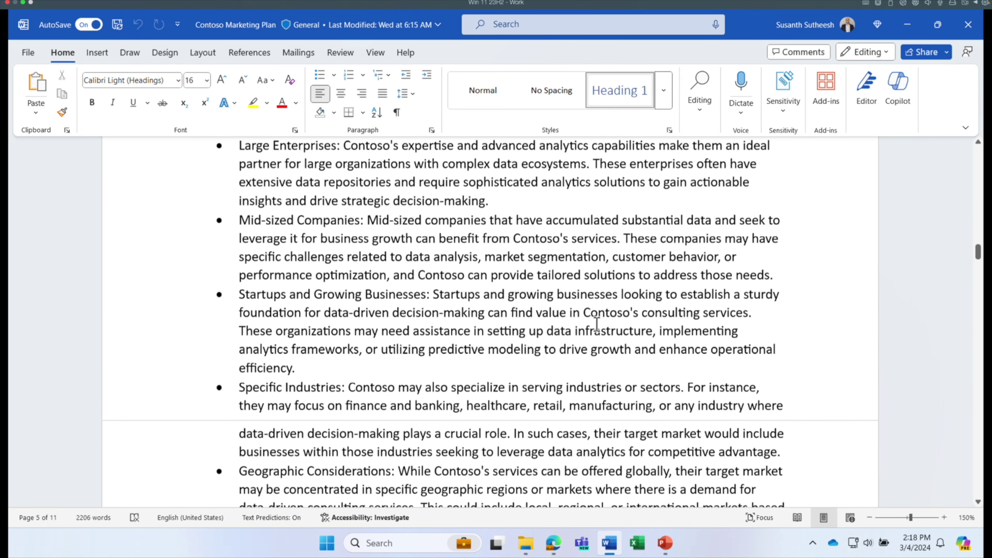
pyautogui.scroll(-10, 597, 324)
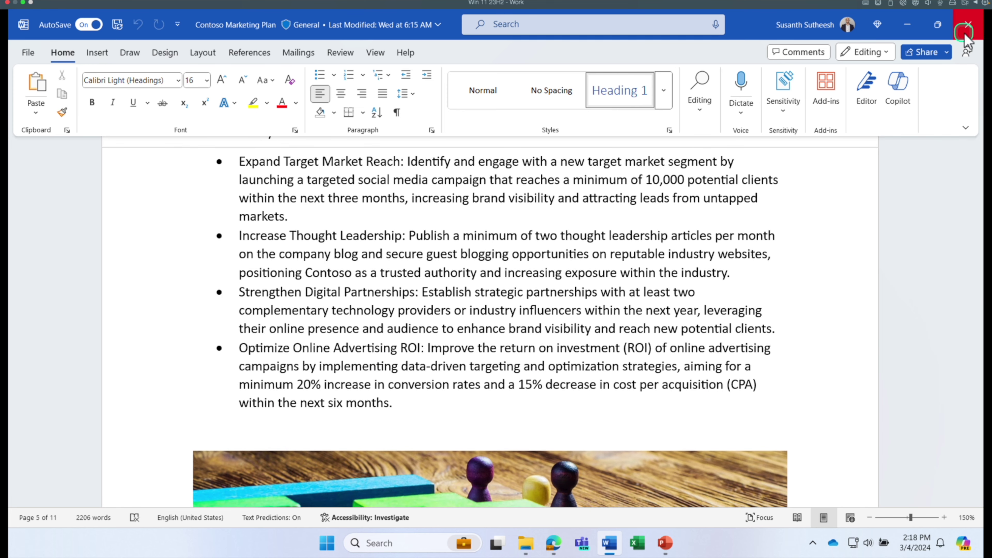
# Close Word and scroll the thumbnails of the 17-slide Contoso's Marketing Plan deck.
pyautogui.click(968, 25)
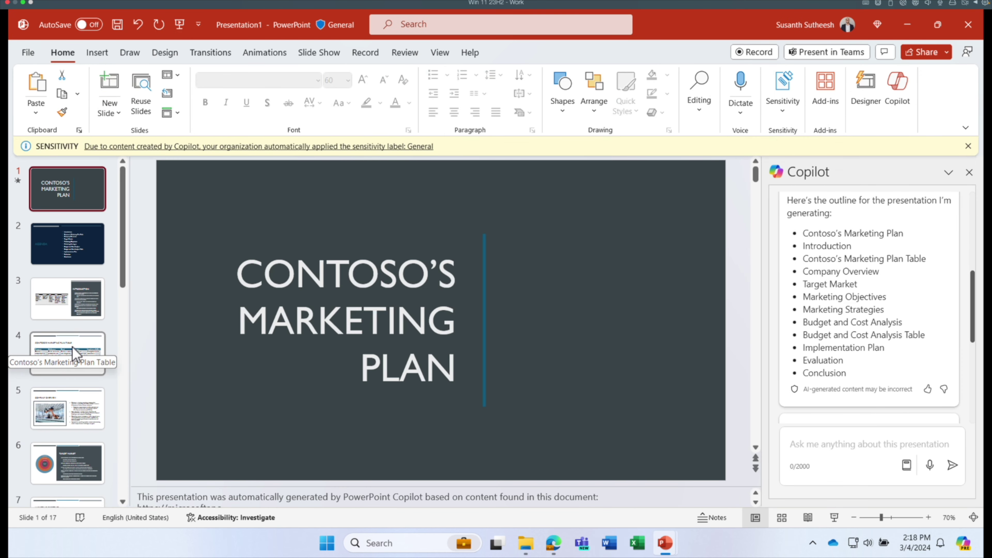
pyautogui.scroll(-2, 72, 346)
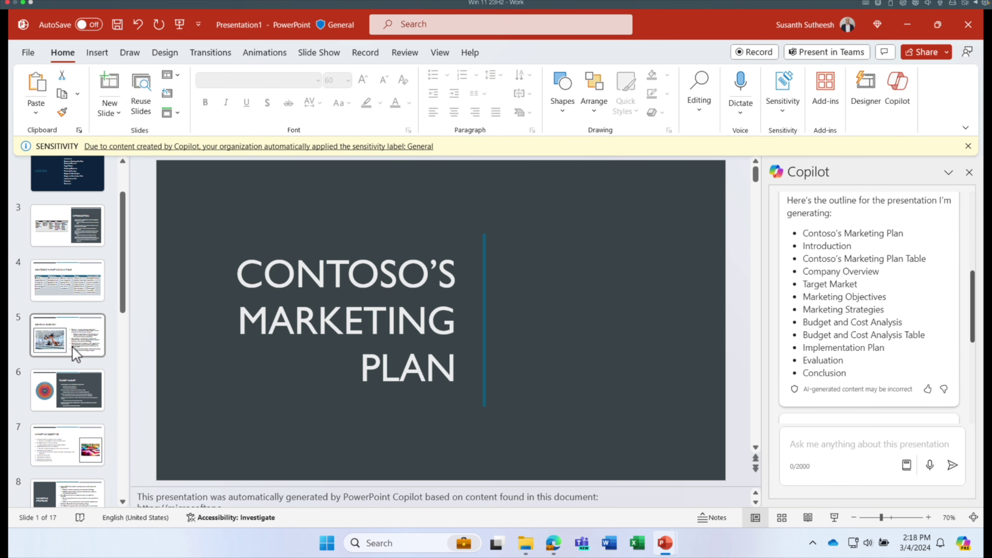
pyautogui.scroll(-5, 827, 243)
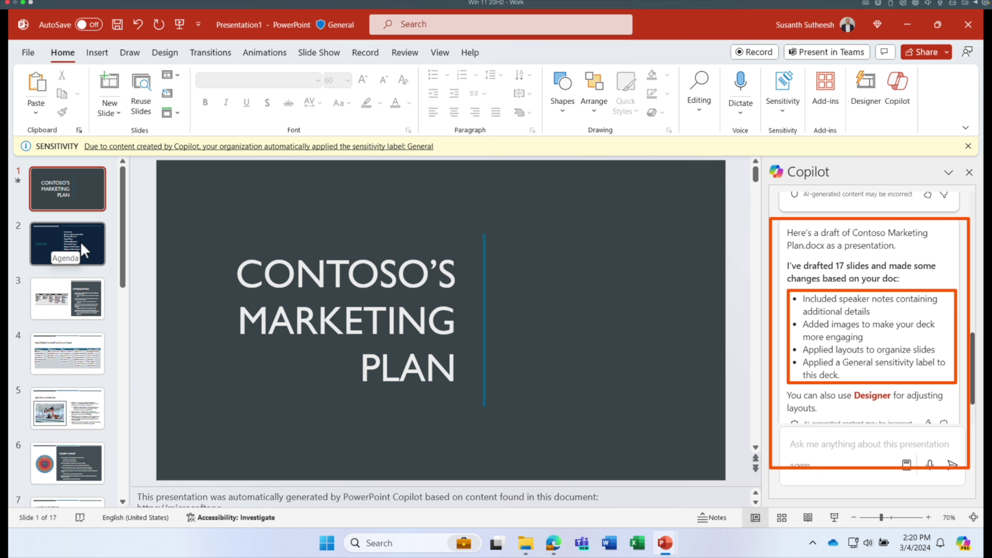
pyautogui.scroll(-6, 62, 379)
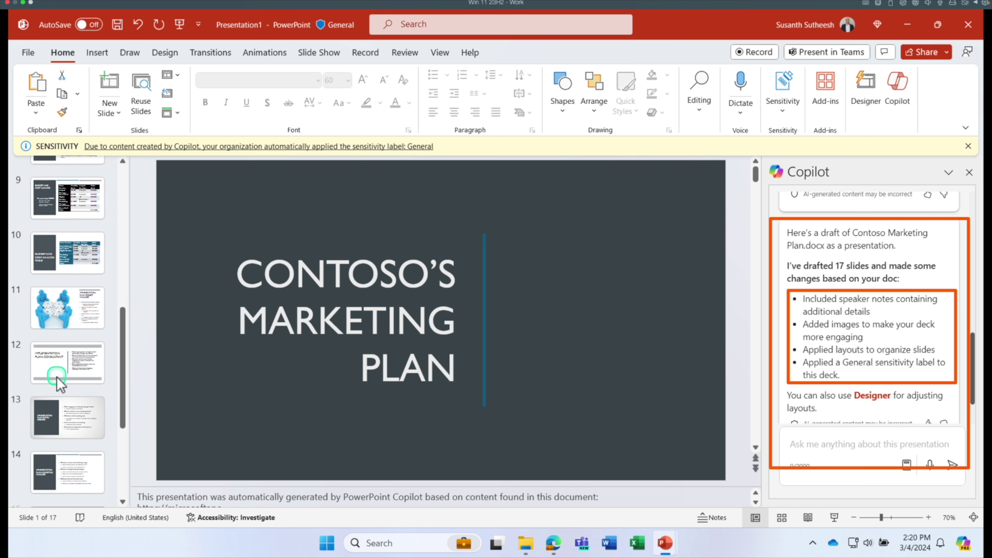
pyautogui.scroll(6, 66, 385)
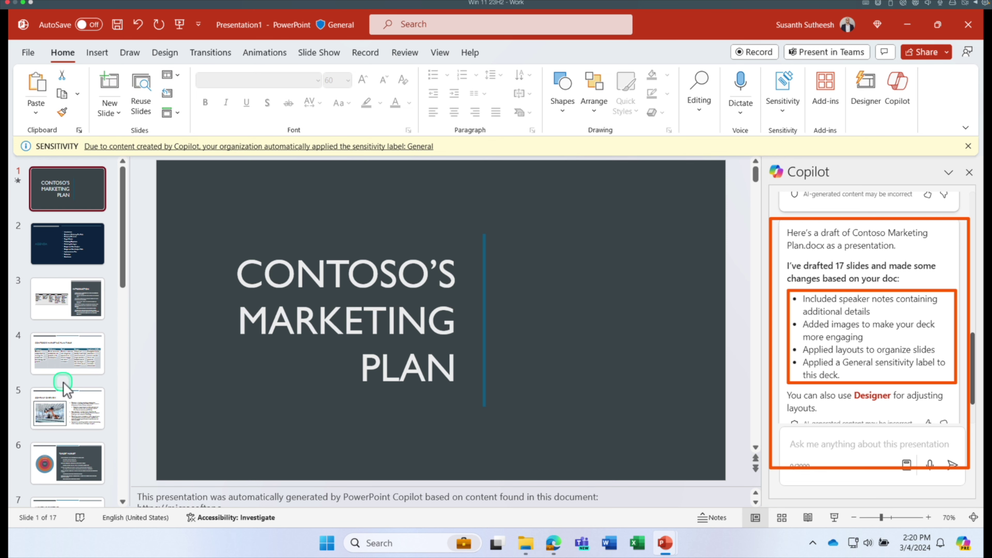
# Open the Agenda slide and click into its bullet list.
pyautogui.click(72, 252)
pyautogui.click(76, 306)
pyautogui.click(78, 256)
pyautogui.click(350, 291)
pyautogui.click(424, 224)
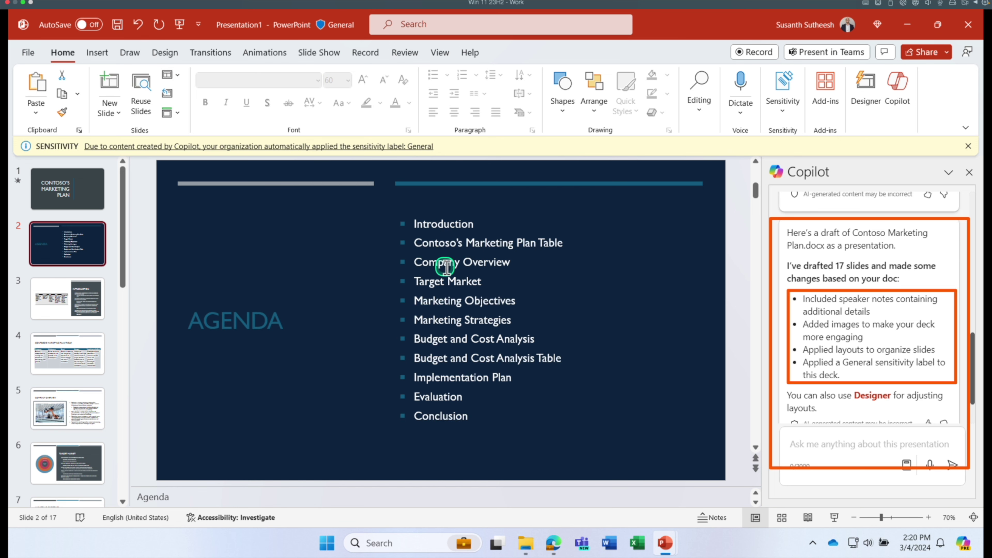
# Step through Company Overview, Target Market, Marketing Objectives and Budget and Cost Analysis Table slides.
pyautogui.click(67, 408)
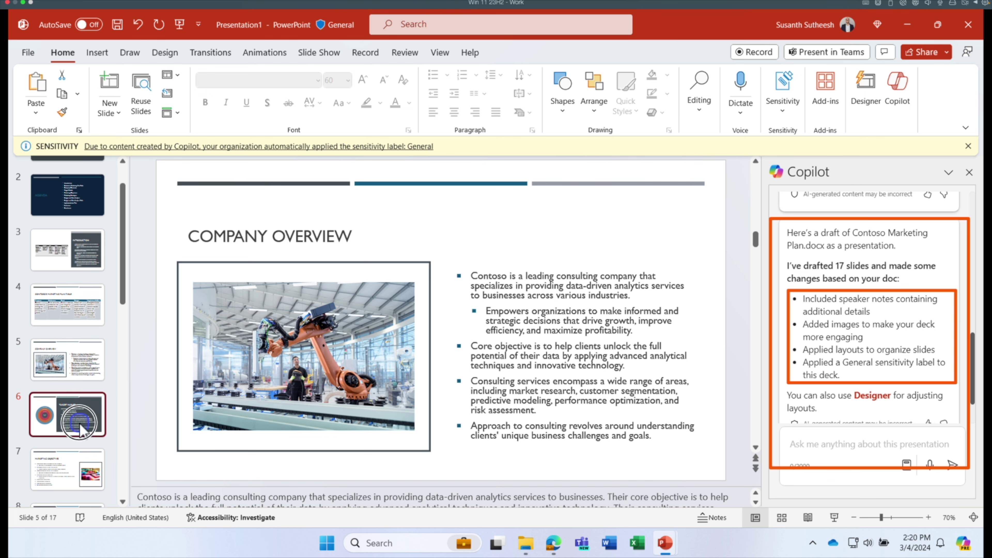
pyautogui.click(72, 414)
pyautogui.click(78, 426)
pyautogui.scroll(-3, 77, 428)
pyautogui.click(77, 427)
pyautogui.scroll(-2, 76, 429)
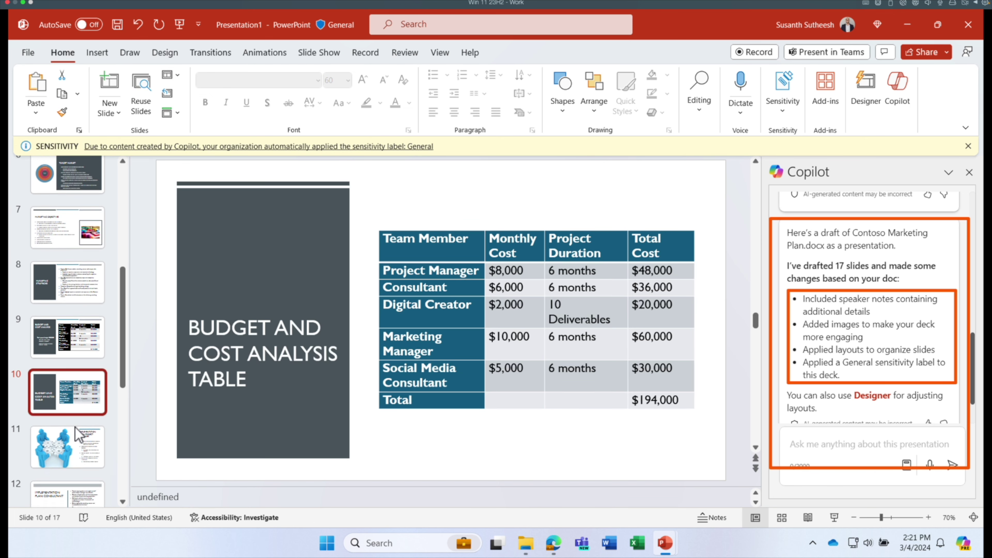
# View Implementation Plan, Evaluation and Conclusion, ending on slide 15 with speaker notes shown.
pyautogui.click(71, 412)
pyautogui.click(68, 449)
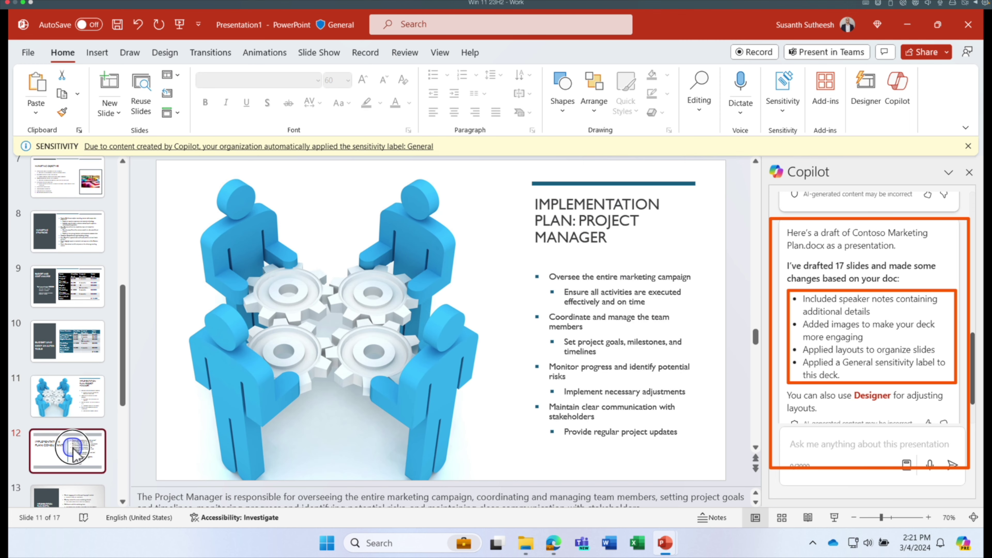
pyautogui.scroll(-3, 68, 438)
pyautogui.click(67, 414)
pyautogui.click(77, 463)
pyautogui.click(67, 369)
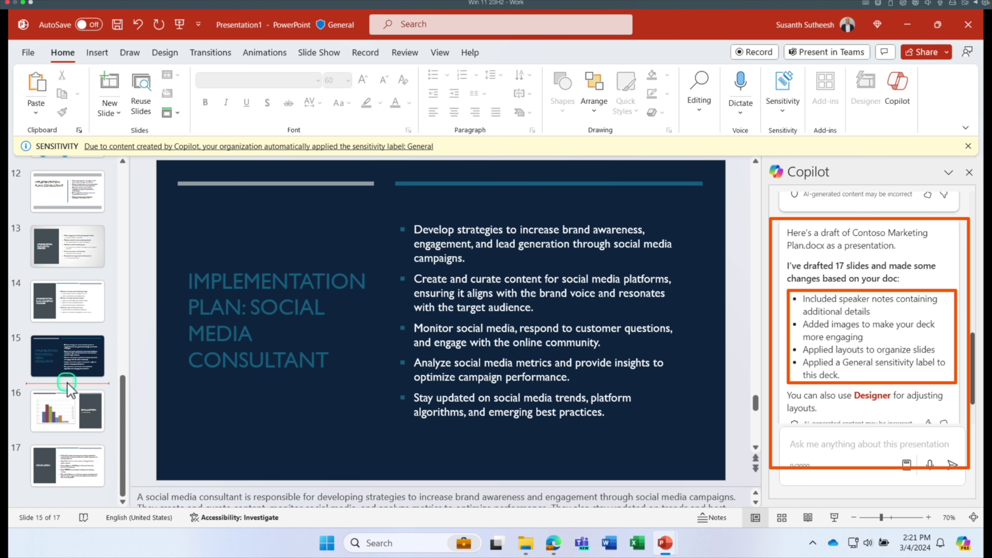
pyautogui.scroll(6, 67, 385)
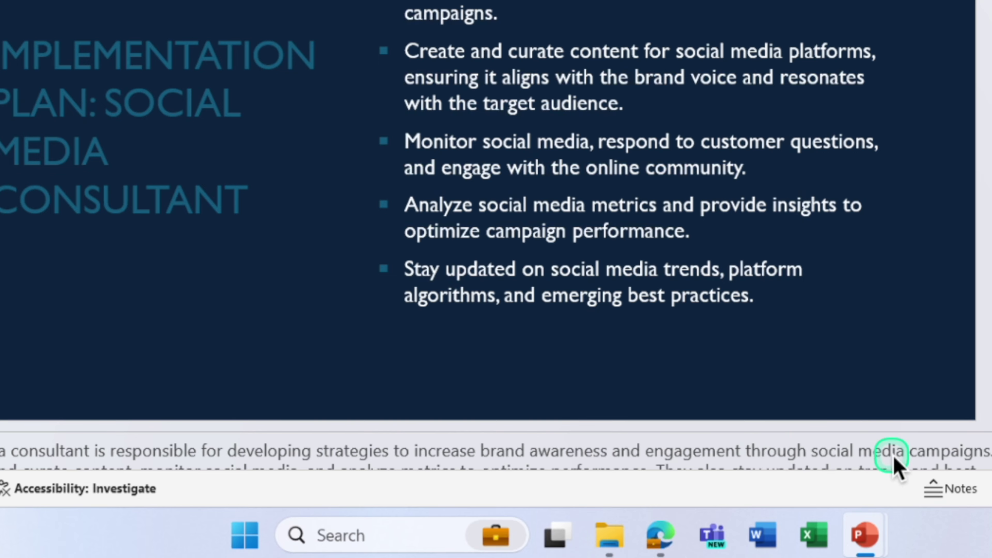
pyautogui.click(703, 518)
pyautogui.click(933, 489)
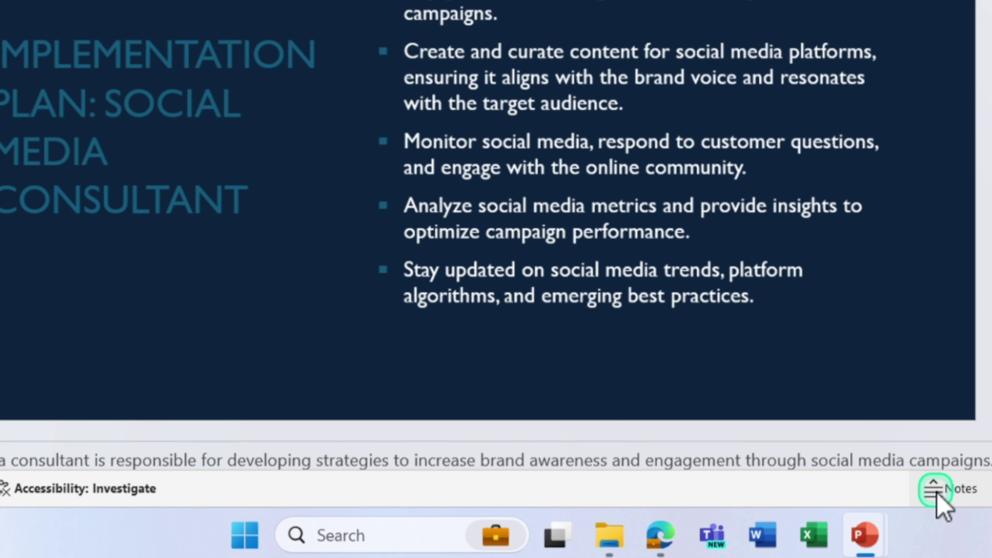
# Enlarge the notes area and read notes from Introduction through Budget and Cost Analysis.
pyautogui.moveTo(850, 432); pyautogui.dragTo(851, 63)
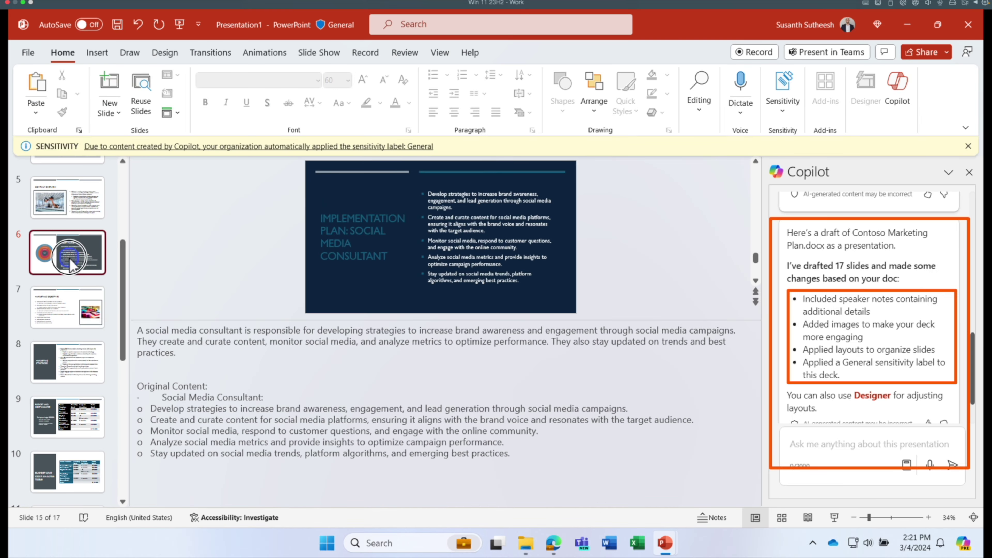
pyautogui.click(72, 264)
pyautogui.scroll(3, 70, 262)
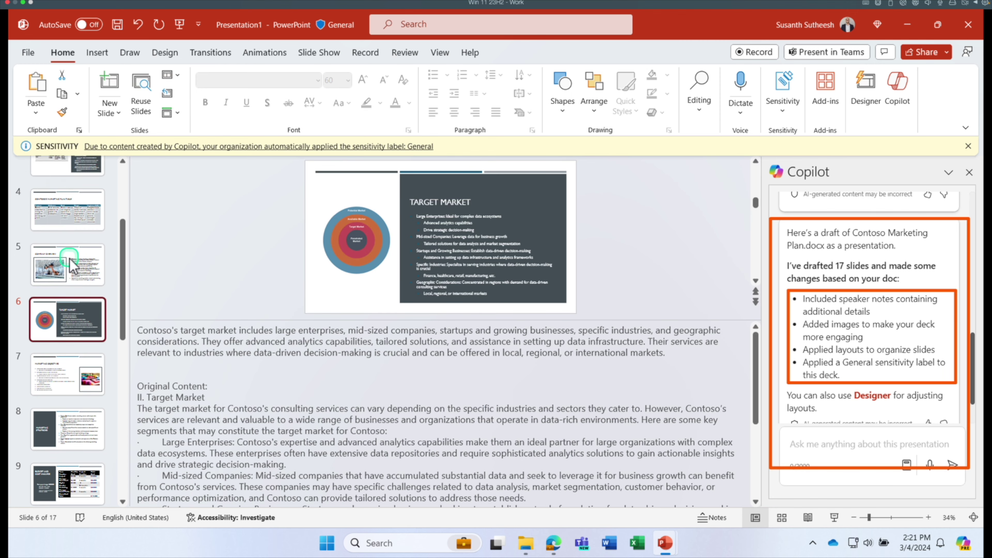
pyautogui.click(67, 188)
pyautogui.click(67, 299)
pyautogui.click(81, 403)
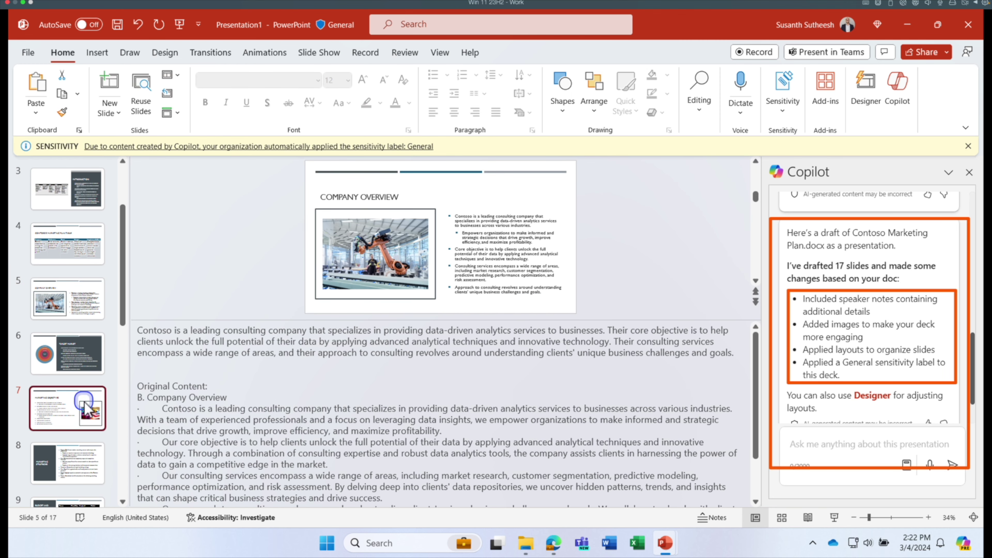
pyautogui.scroll(-2, 83, 399)
pyautogui.click(84, 396)
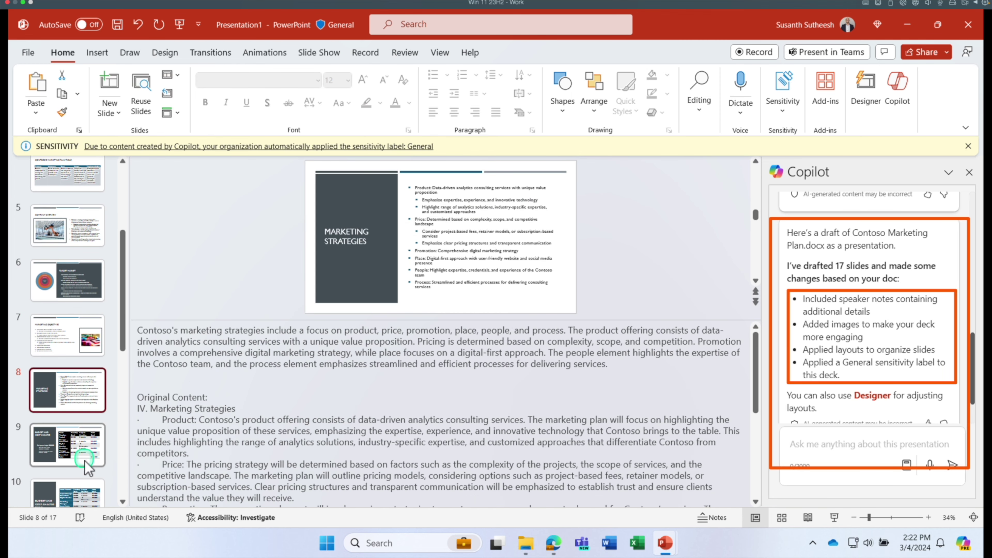
pyautogui.click(82, 450)
# Select the Budget slide's notes up to $200,000, then view the Budget Table slide.
pyautogui.click(239, 392)
pyautogui.moveTo(710, 437); pyautogui.dragTo(139, 332)
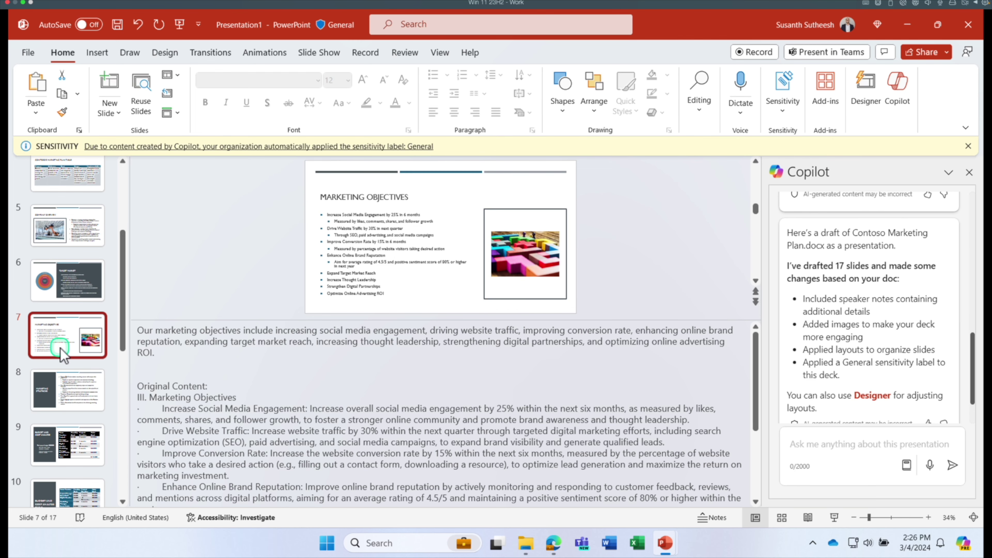
pyautogui.scroll(-2, 63, 354)
pyautogui.click(62, 373)
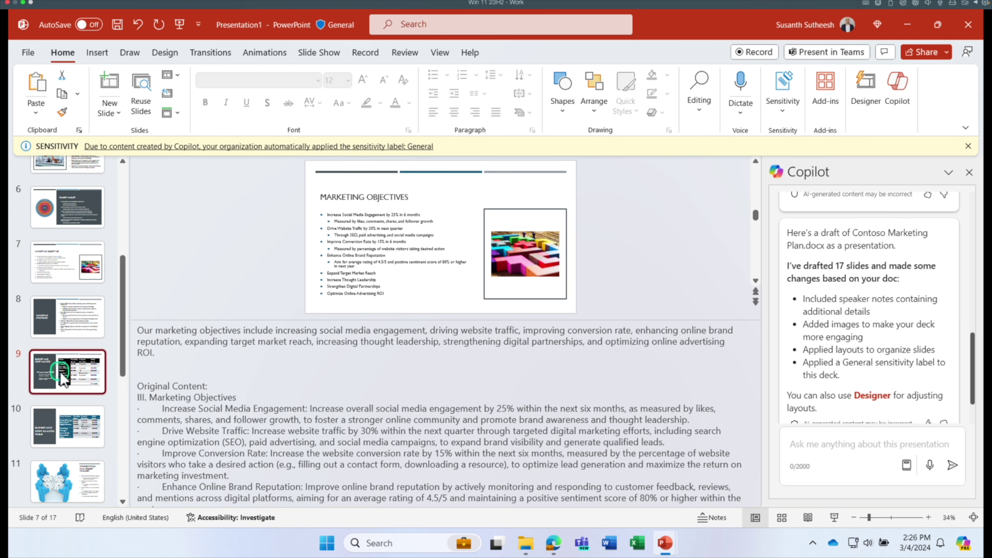
pyautogui.scroll(-1, 63, 381)
pyautogui.click(64, 375)
# Read the Implementation Plan and slide 12 notes, continuing to the final Conclusion slide.
pyautogui.click(69, 433)
pyautogui.scroll(-1, 70, 440)
pyautogui.scroll(-1, 70, 438)
pyautogui.click(67, 434)
pyautogui.scroll(-4, 67, 437)
pyautogui.click(80, 494)
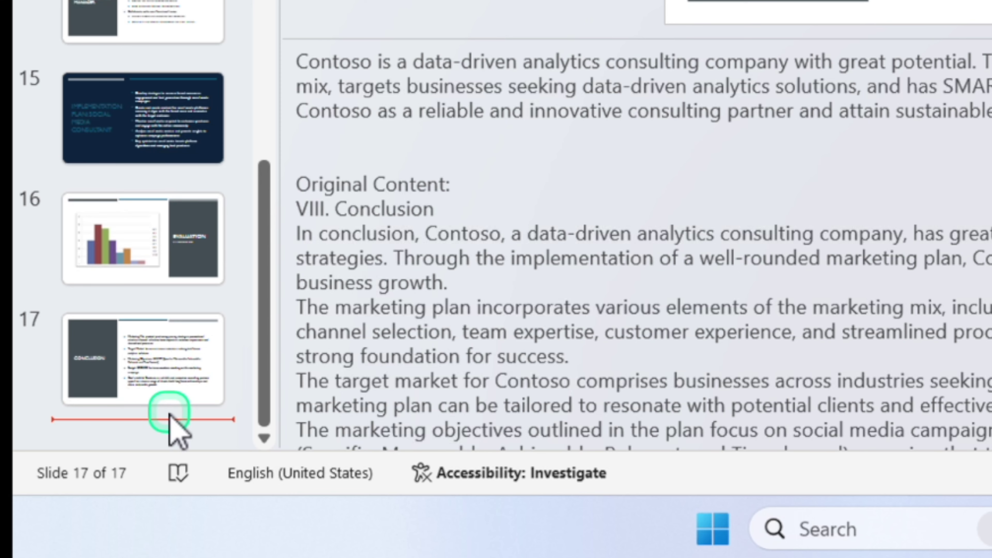
# After slide 17, ask Copilot for a Thank You slide announcing a 10-minute Q&A.
pyautogui.click(78, 494)
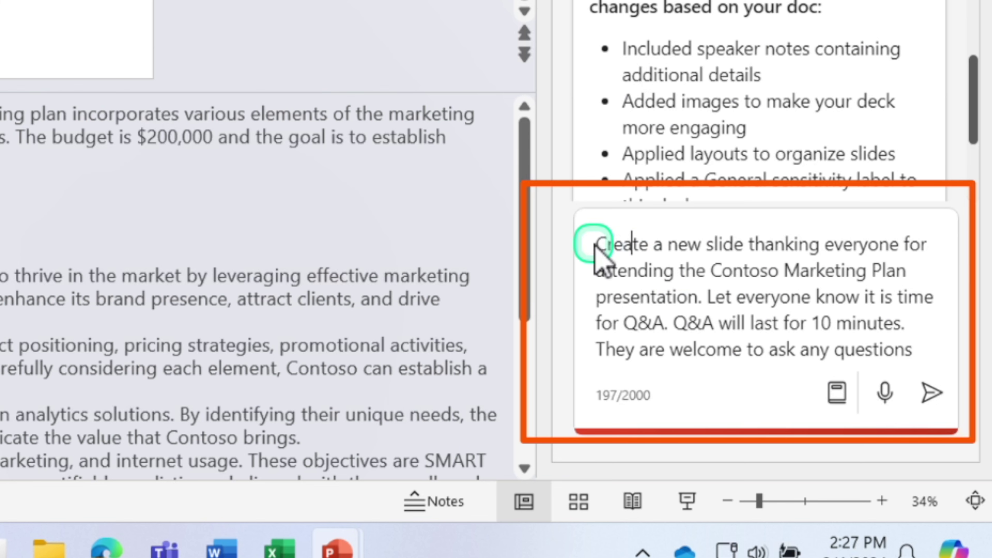
pyautogui.click(595, 244)
pyautogui.moveTo(595, 244); pyautogui.dragTo(748, 244)
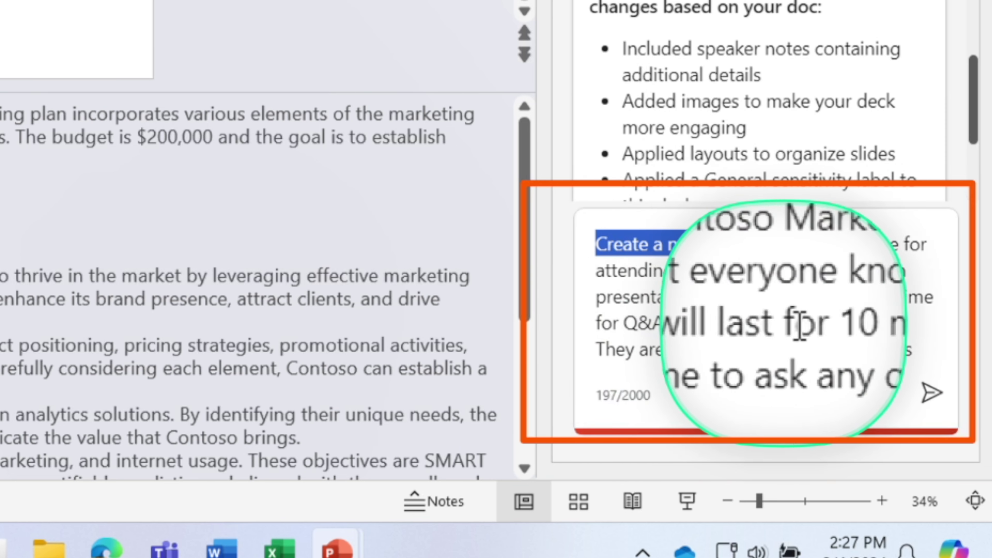
pyautogui.click(928, 395)
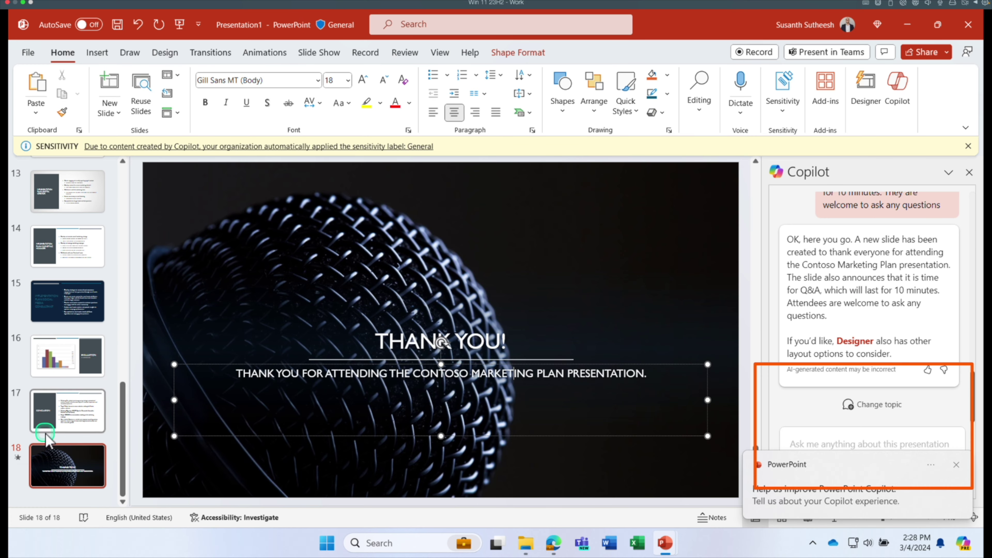
# Show and enlarge the speaker notes of the new slide 18 Thank You slide.
pyautogui.scroll(3, 69, 371)
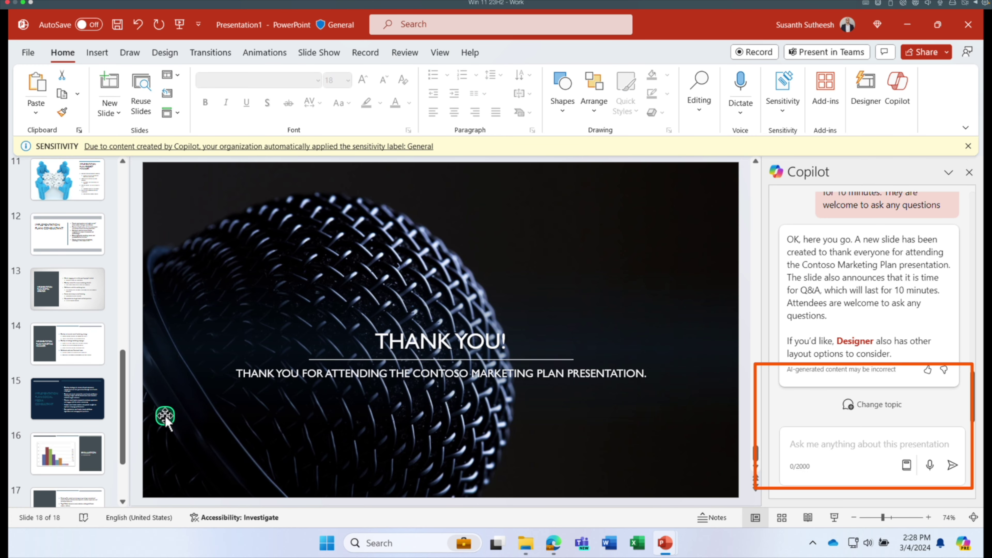
pyautogui.scroll(-3, 67, 453)
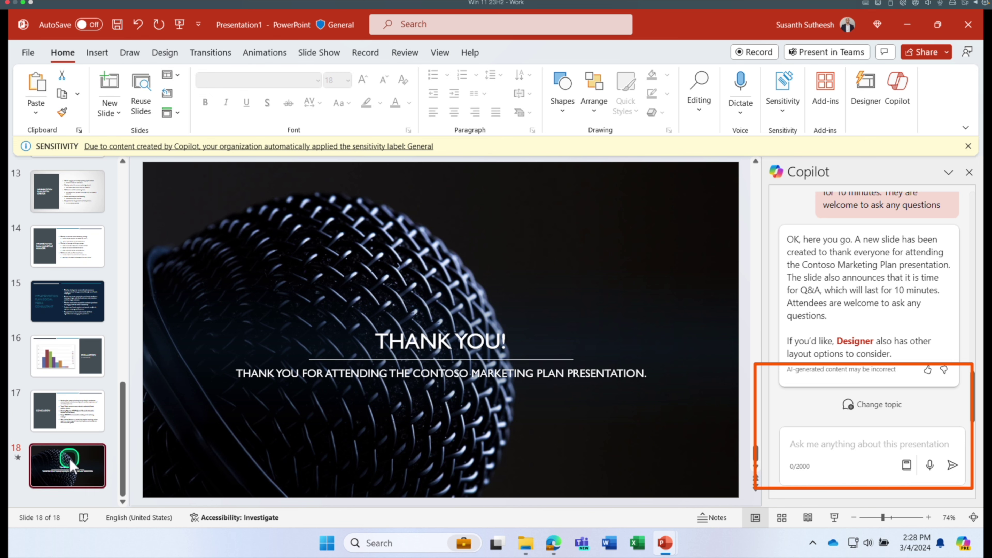
pyautogui.click(710, 518)
pyautogui.moveTo(586, 484); pyautogui.dragTo(571, 318)
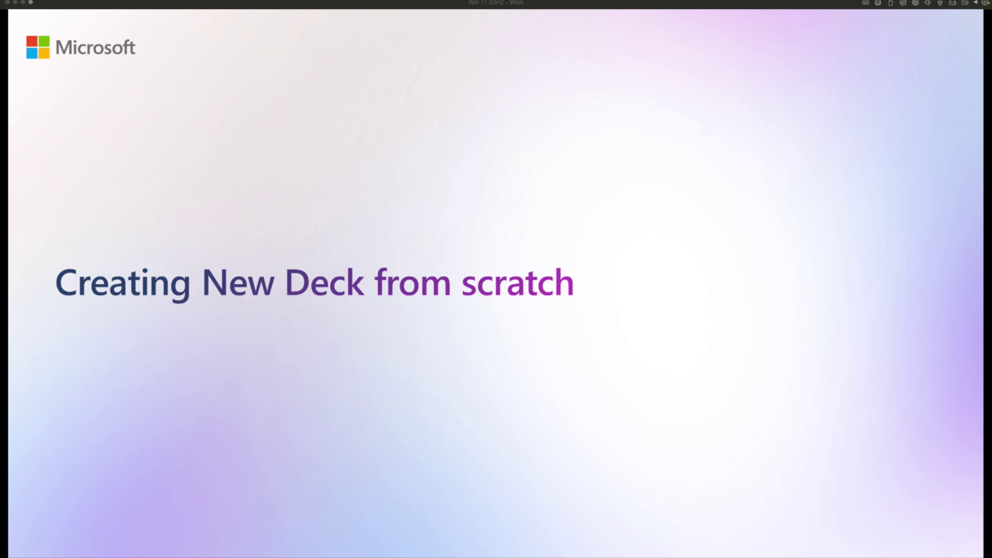
# Open the File start page with its Blank Presentation and theme templates.
pyautogui.click(28, 54)
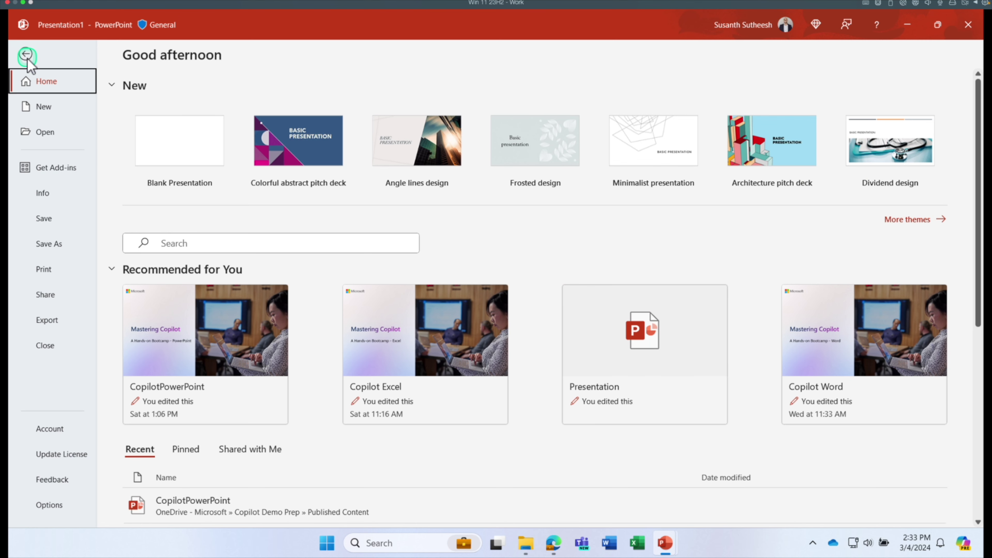
# Create a new blank presentation.
pyautogui.click(162, 157)
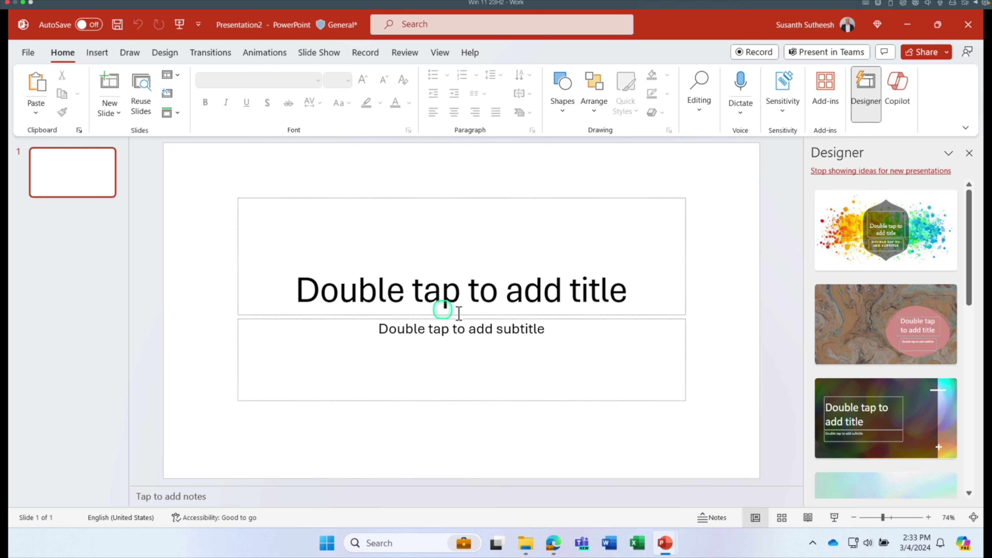
pyautogui.scroll(-2, 840, 364)
pyautogui.scroll(-5, 840, 365)
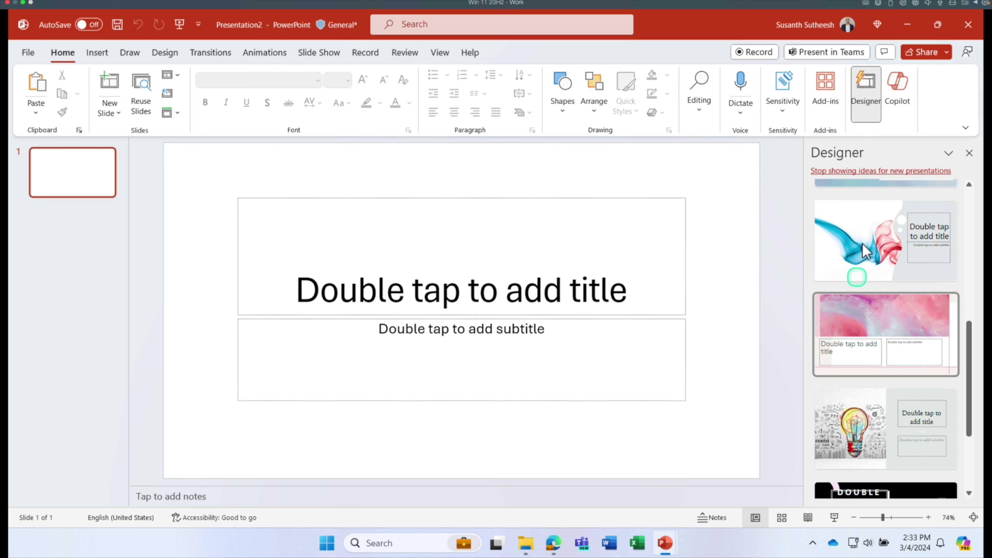
pyautogui.scroll(8, 894, 337)
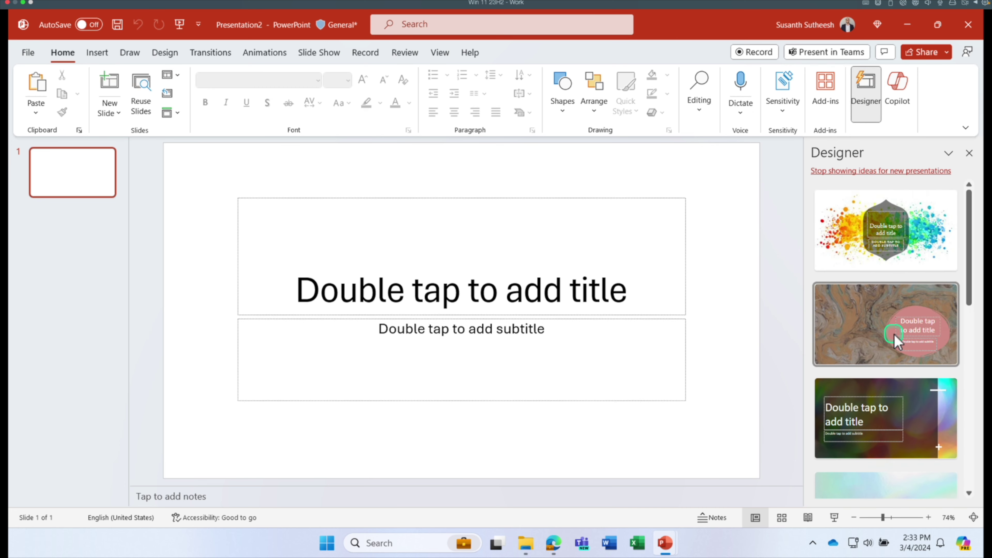
# Ask Copilot to create an India presentation including slides on Kerala, Goa, Himalaya and Varanasi.
pyautogui.click(905, 96)
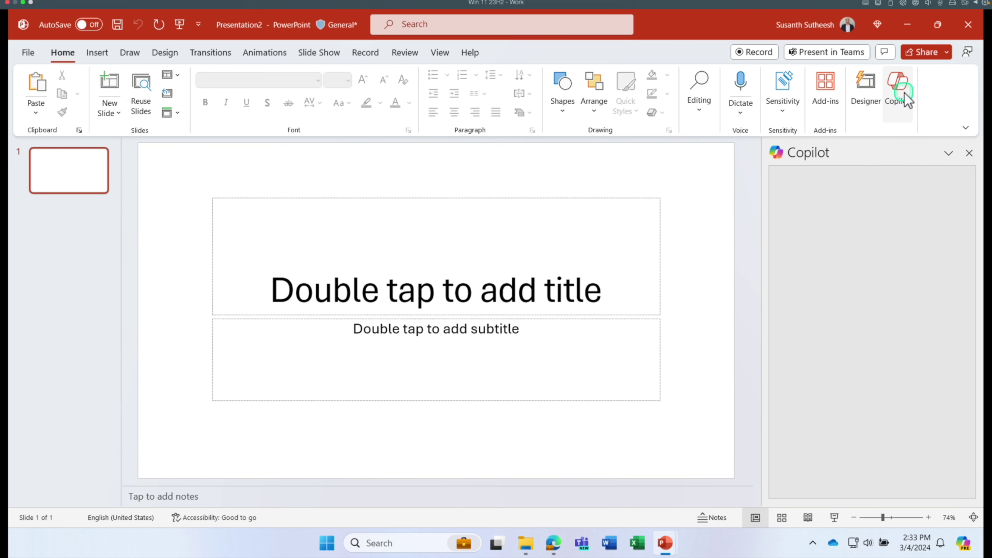
pyautogui.click(805, 458)
pyautogui.write('create a presentation about India')
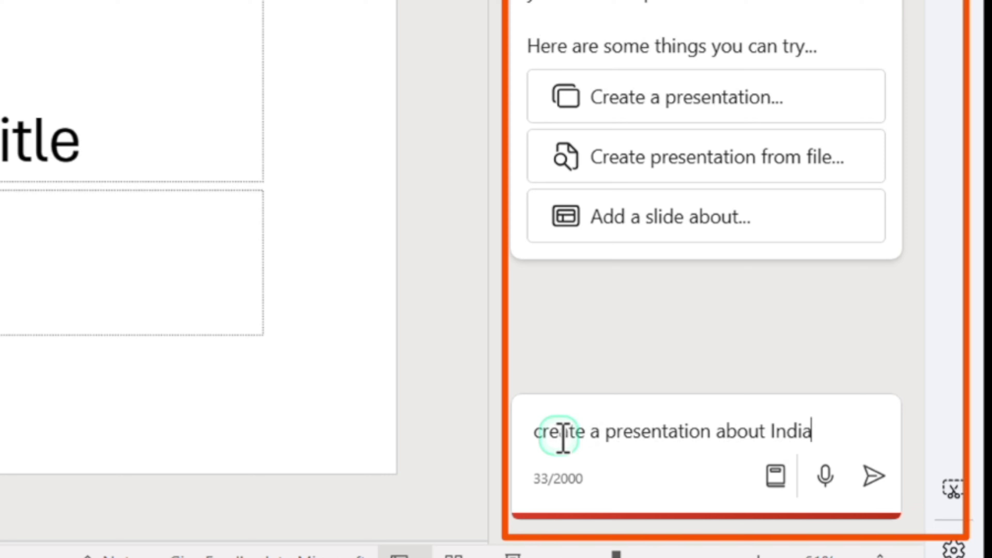
pyautogui.click(554, 437)
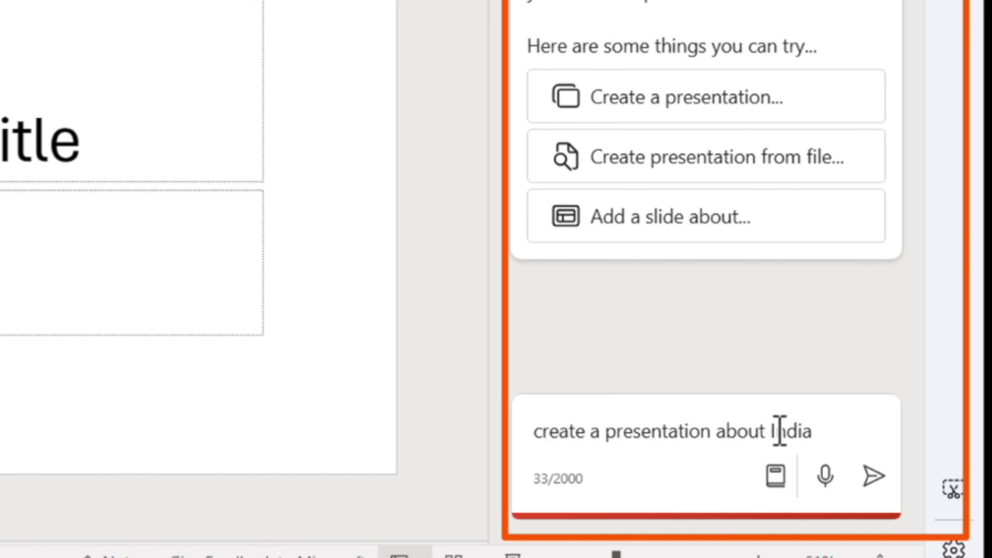
pyautogui.write('. Be sure to incluse slides on Kerala, Goa, Himalaya and Varanasi.')
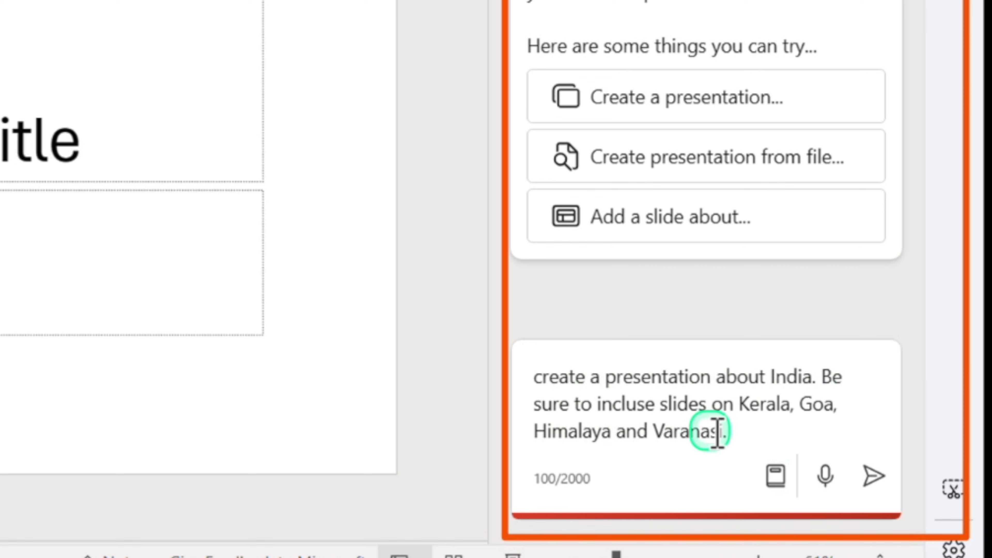
pyautogui.click(869, 475)
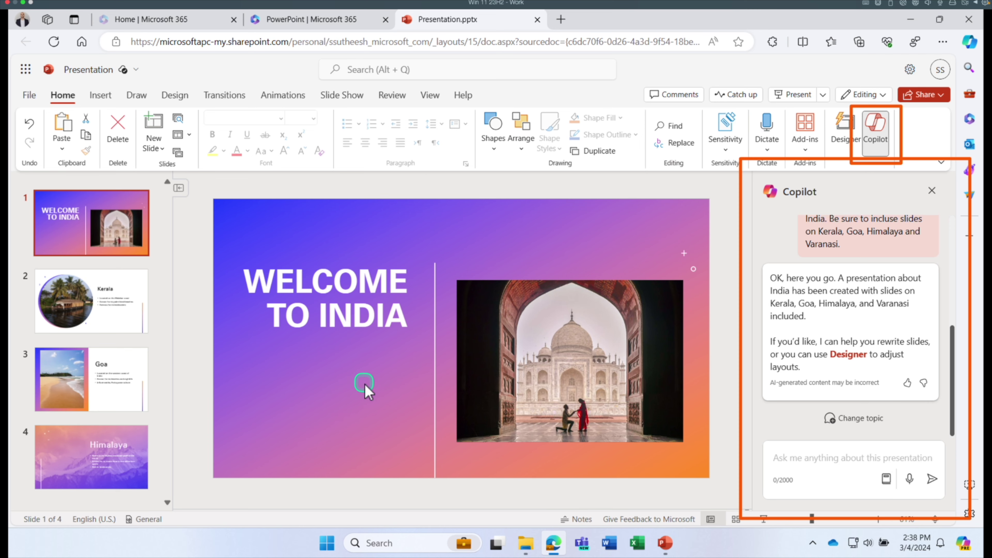
# Inspect the title slide's Taj Mahal picture and the Kerala slide's picture, title and bullets.
pyautogui.click(513, 359)
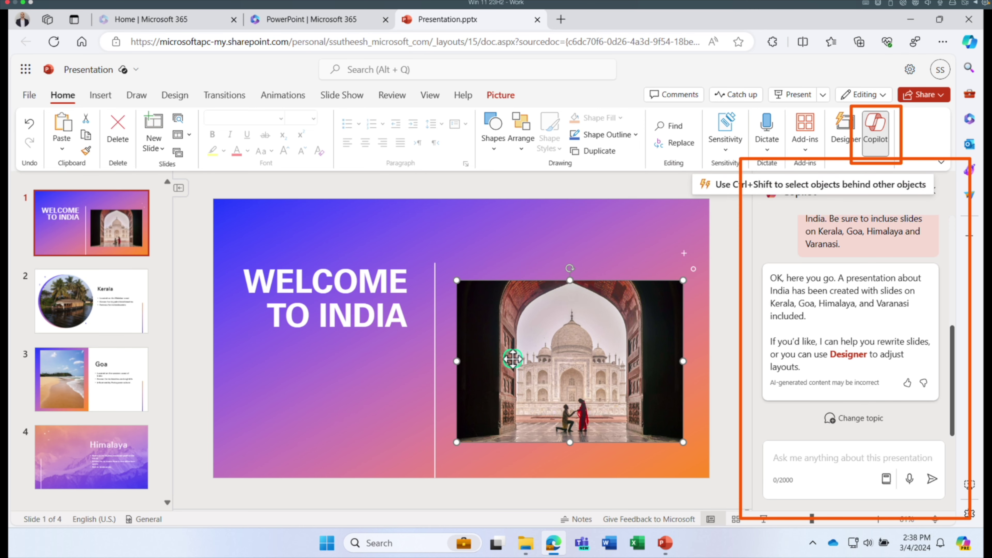
pyautogui.click(541, 364)
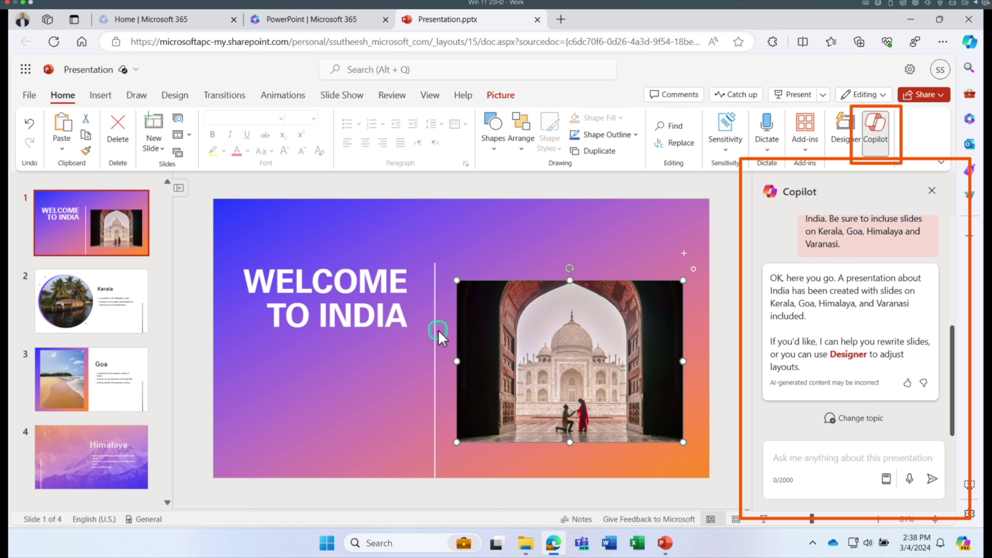
pyautogui.click(118, 322)
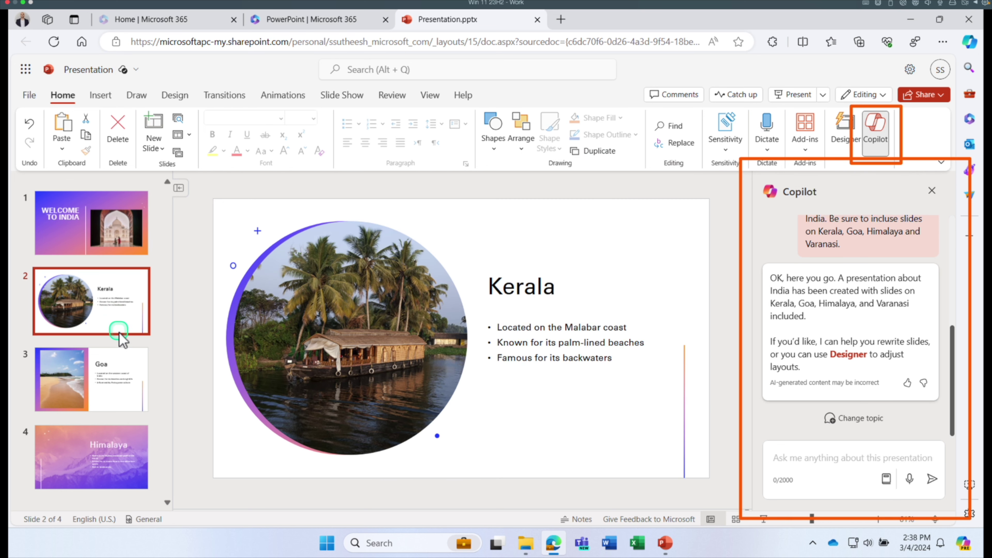
pyautogui.click(377, 365)
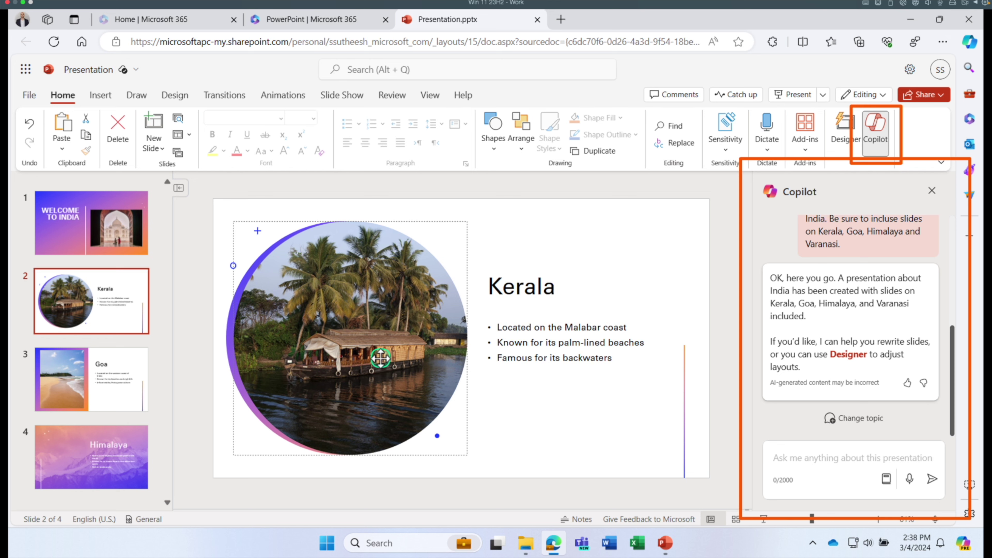
pyautogui.click(545, 289)
pyautogui.doubleClick(573, 295)
pyautogui.click(552, 289)
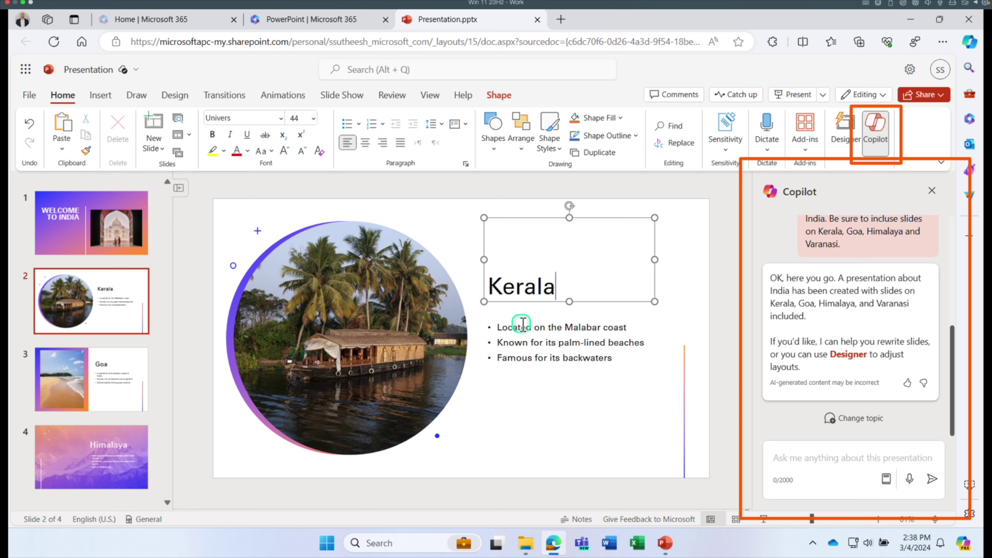
pyautogui.click(519, 325)
pyautogui.click(607, 364)
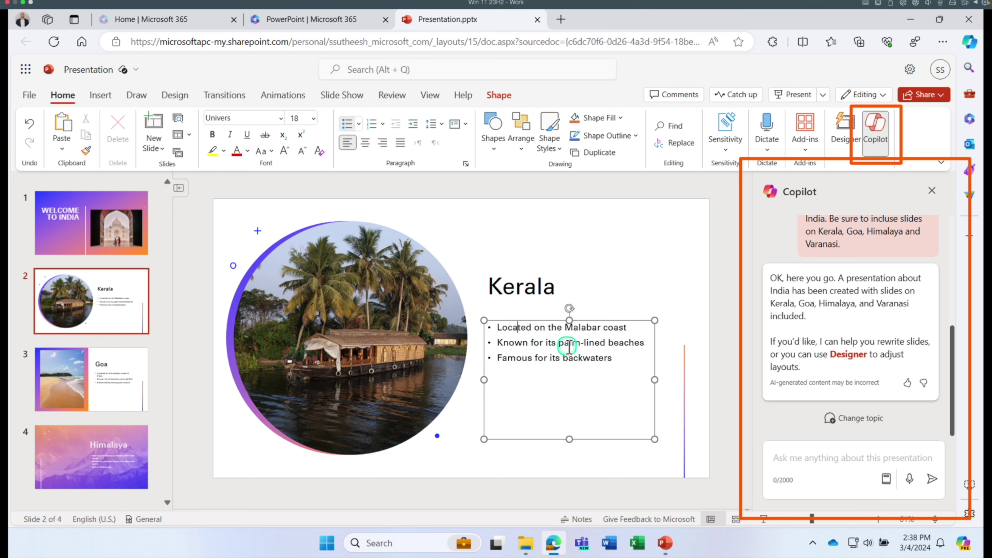
pyautogui.scroll(-2, 566, 378)
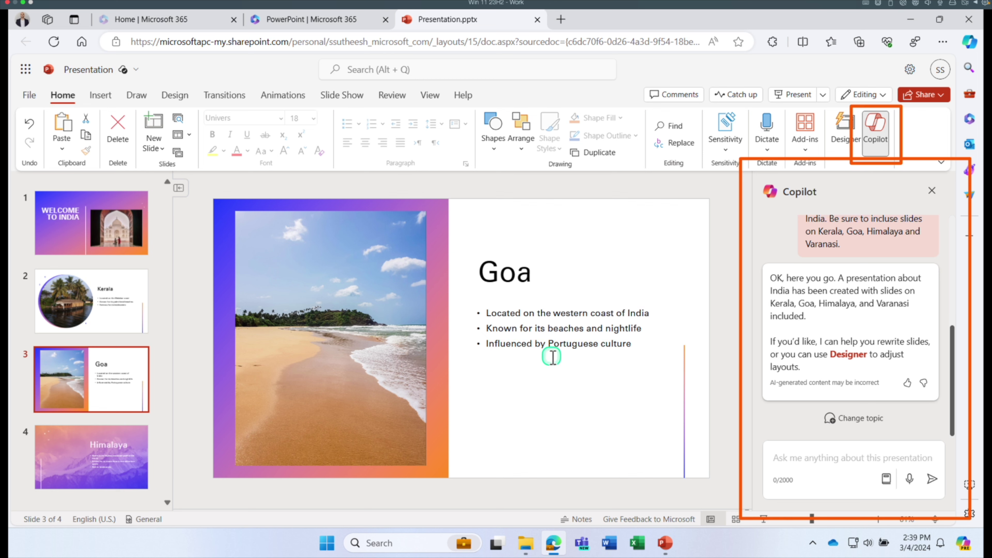
# View the Himalaya slide, then nudge the Goa beach photo back into place.
pyautogui.click(92, 457)
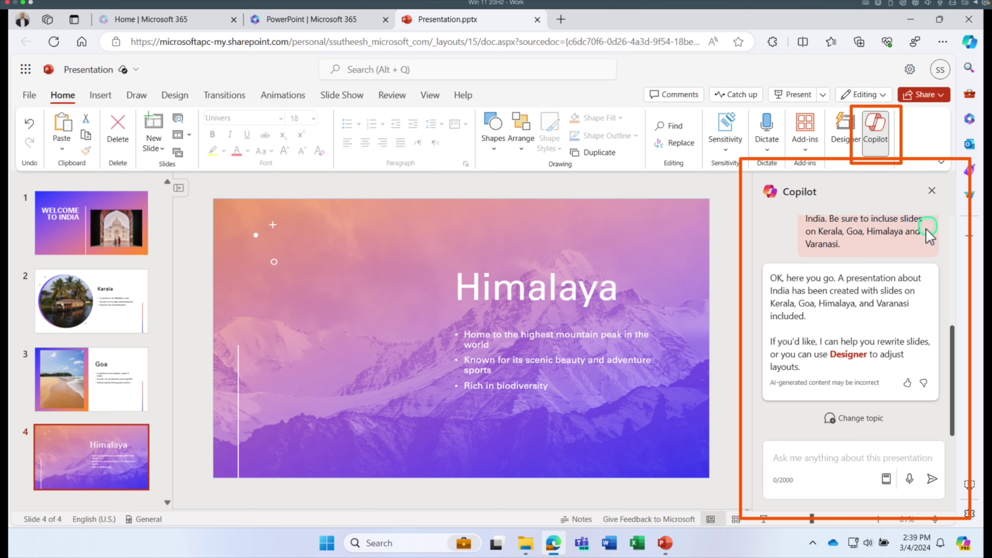
pyautogui.scroll(3, 828, 315)
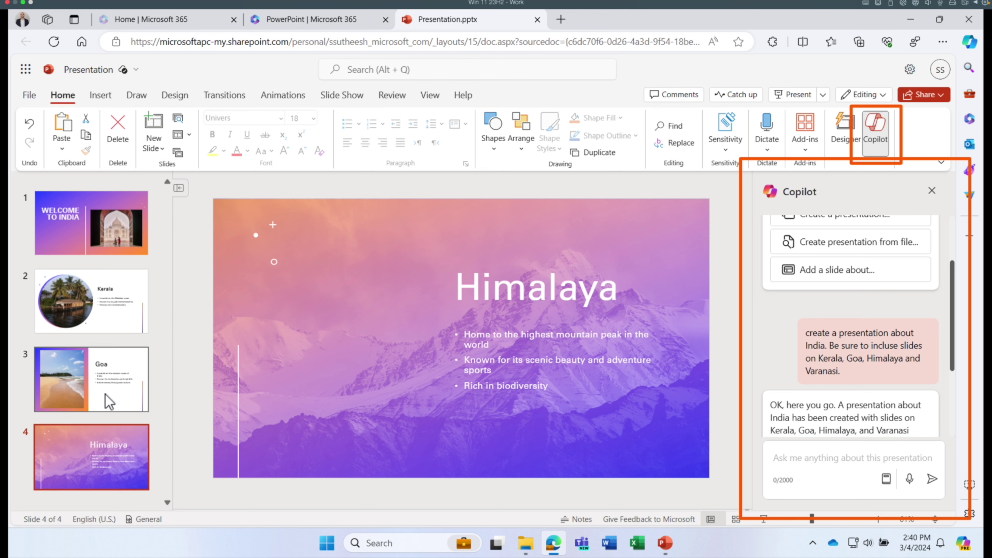
pyautogui.click(91, 301)
pyautogui.click(106, 395)
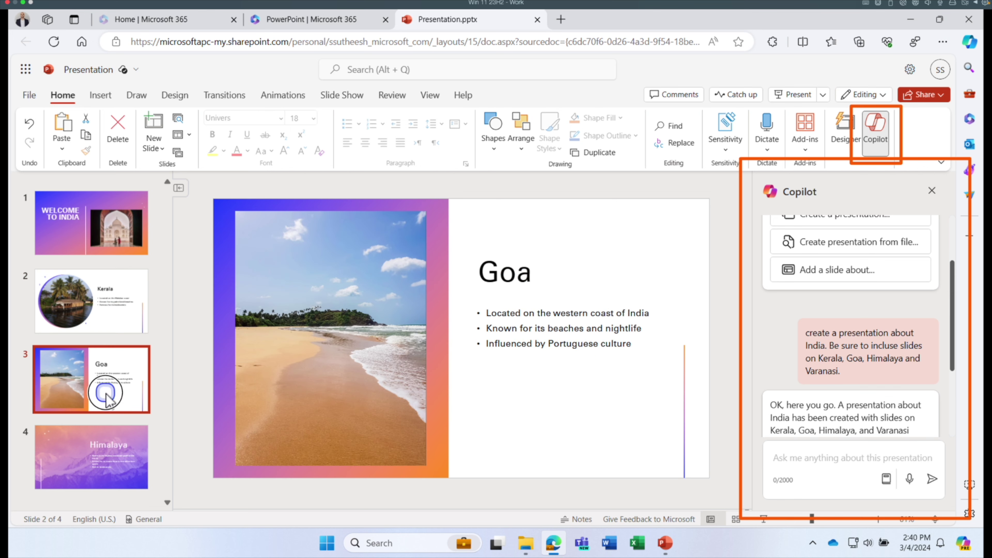
pyautogui.click(300, 384)
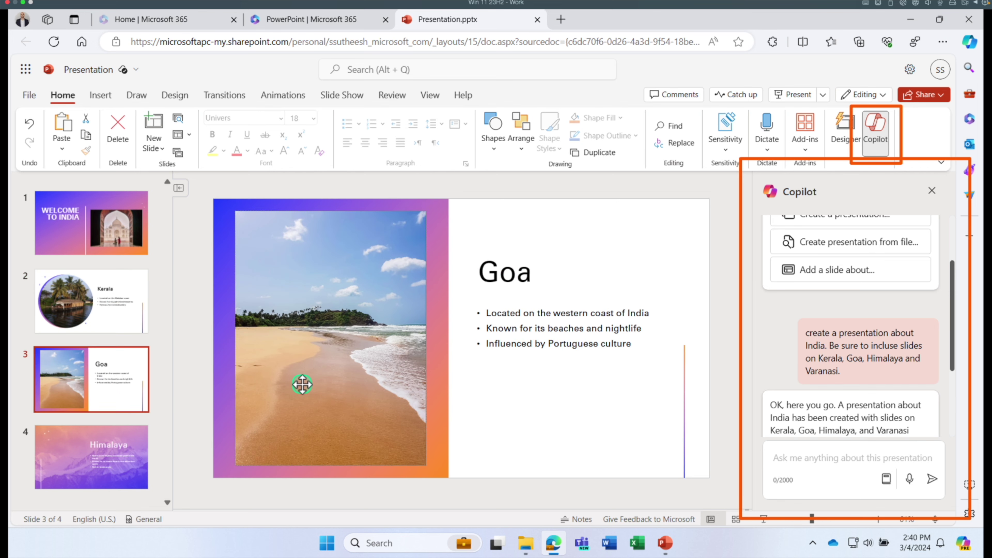
pyautogui.moveTo(297, 383)
pyautogui.mouseDown()
pyautogui.moveTo(275, 390)
pyautogui.moveTo(304, 384)
pyautogui.mouseUp()
# Flip among the title, Kerala, Goa and Himalaya slides, finishing on Himalaya.
pyautogui.click(115, 302)
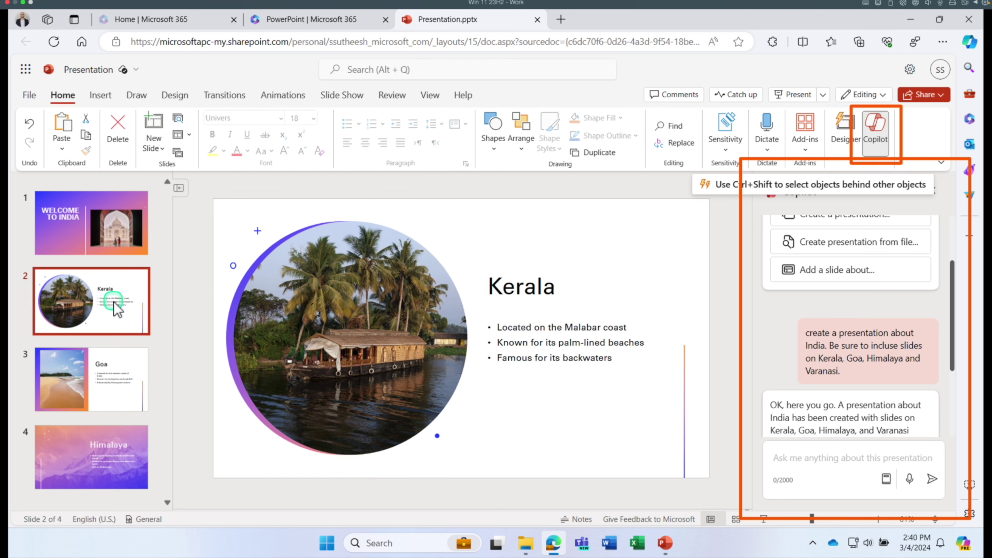
pyautogui.click(100, 480)
pyautogui.click(100, 375)
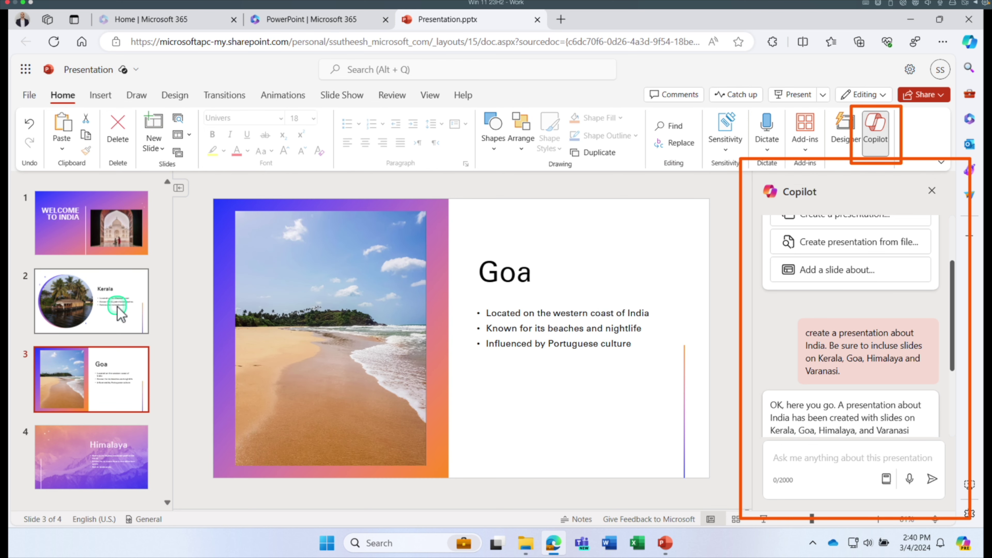
pyautogui.click(114, 305)
pyautogui.click(110, 250)
pyautogui.click(108, 303)
pyautogui.click(102, 376)
pyautogui.click(98, 461)
pyautogui.click(102, 385)
pyautogui.click(102, 304)
pyautogui.click(123, 232)
pyautogui.click(101, 321)
pyautogui.click(130, 484)
pyautogui.click(799, 480)
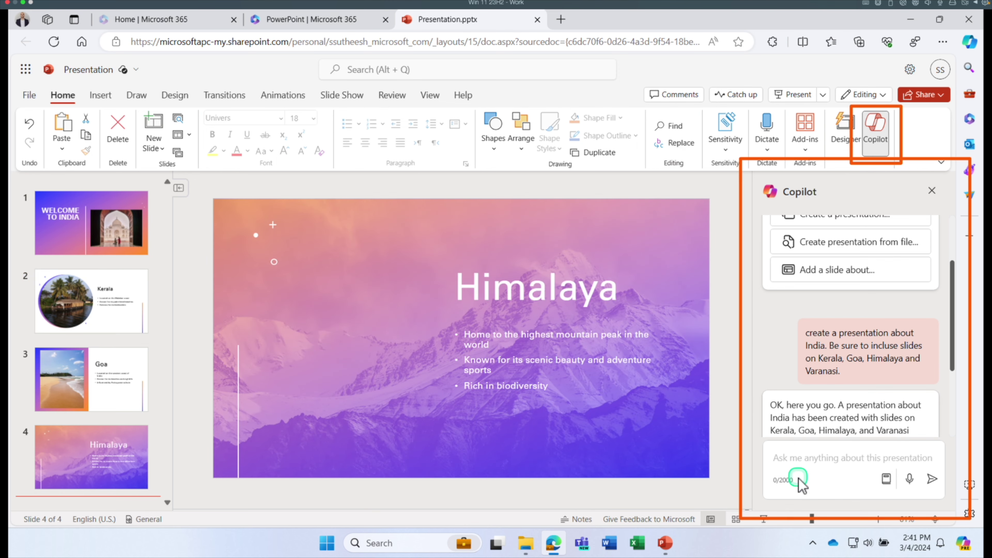
# Send Copilot 'add a slide about visiting yoga retreat center in himalaya'.
pyautogui.click(802, 463)
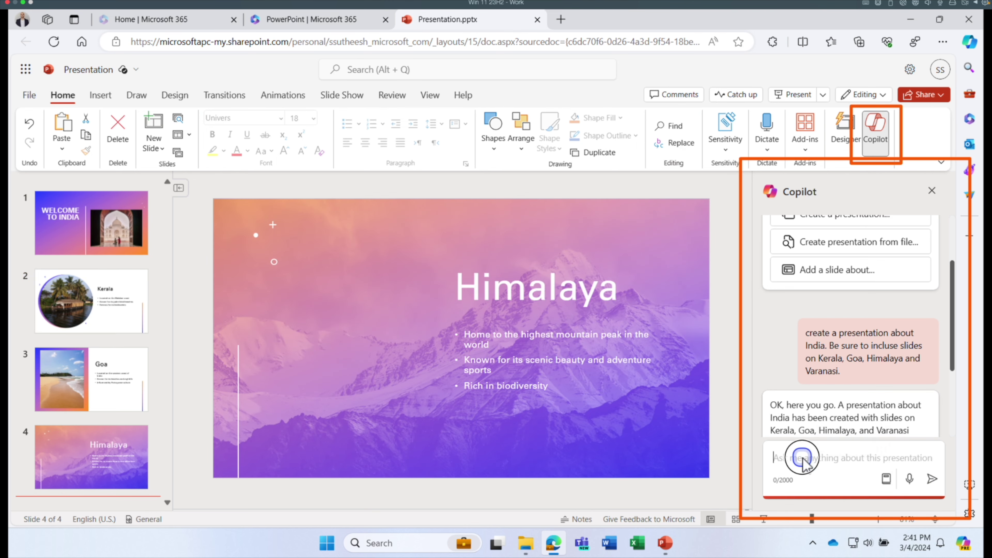
pyautogui.write('add a slide about visiting yoga retreat center in himalaya')
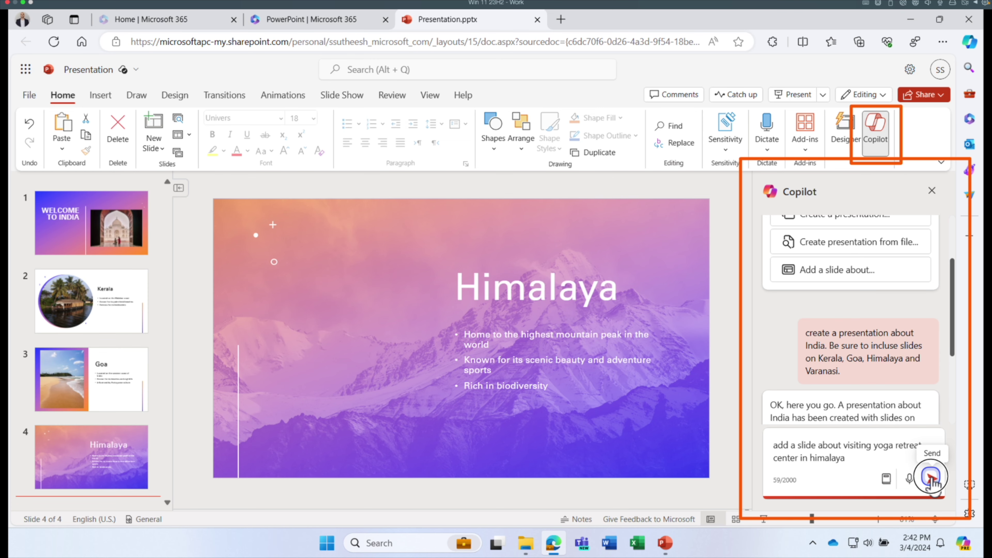
pyautogui.click(904, 458)
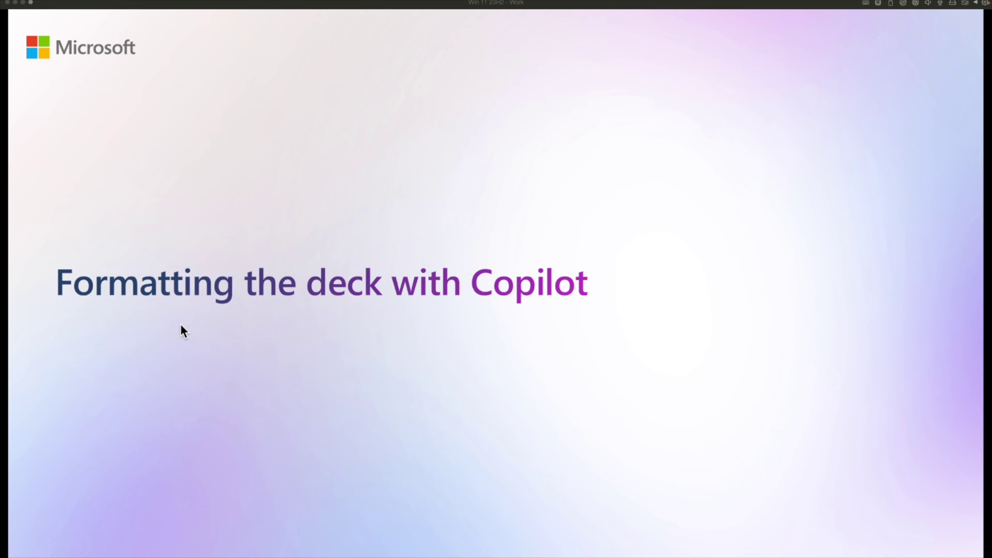
pyautogui.scroll(10, 73, 322)
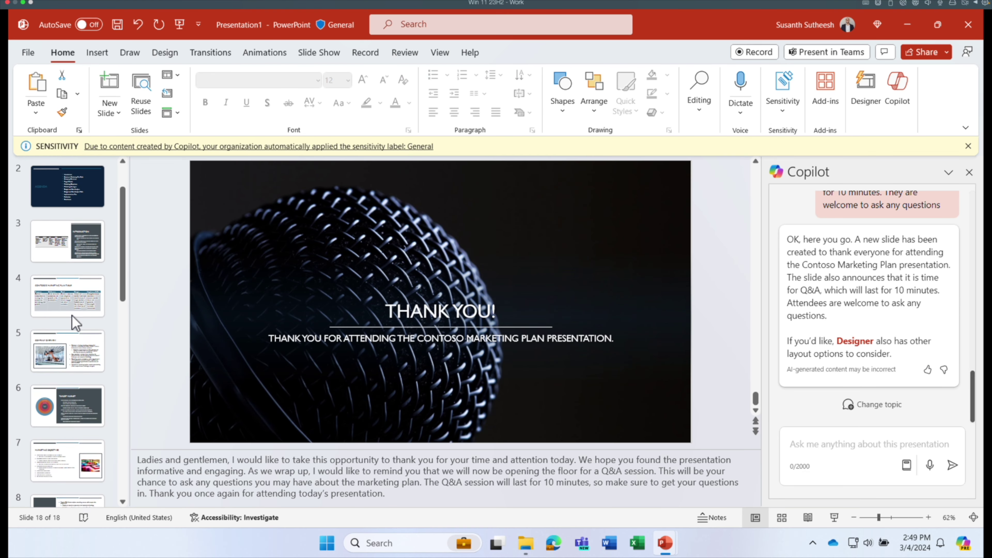
# Select the Contoso's Marketing Plan title slide and hide the notes pane to enlarge it.
pyautogui.click(82, 193)
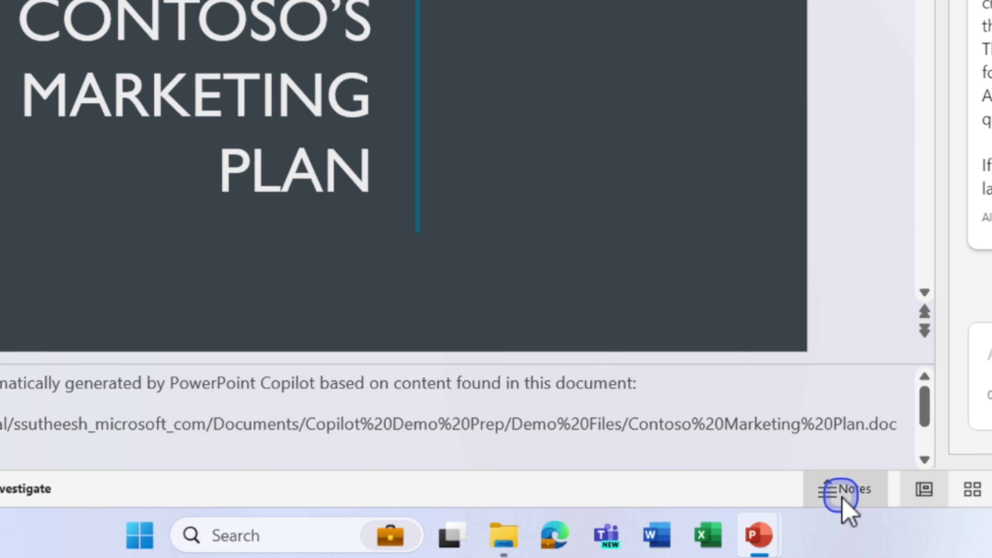
pyautogui.click(711, 517)
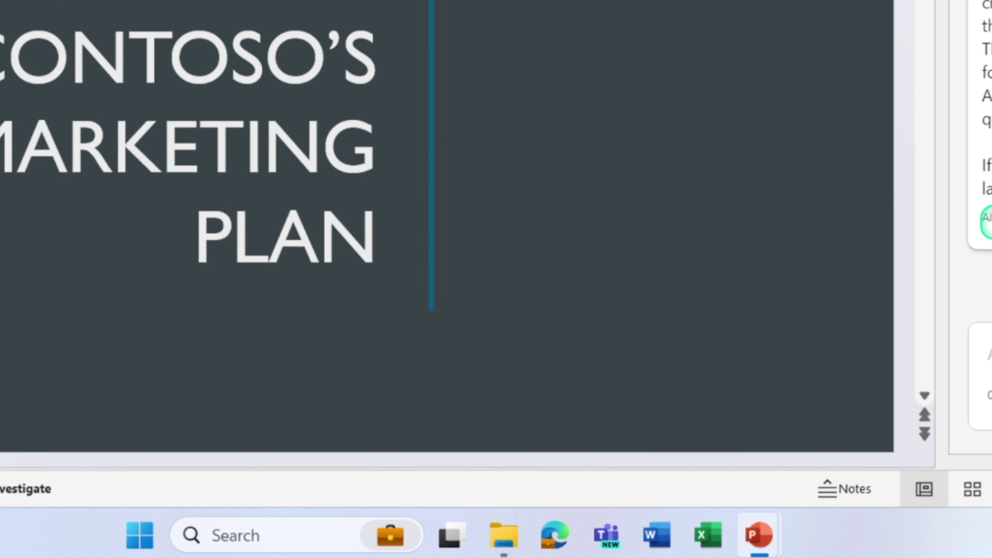
pyautogui.scroll(-10, 82, 379)
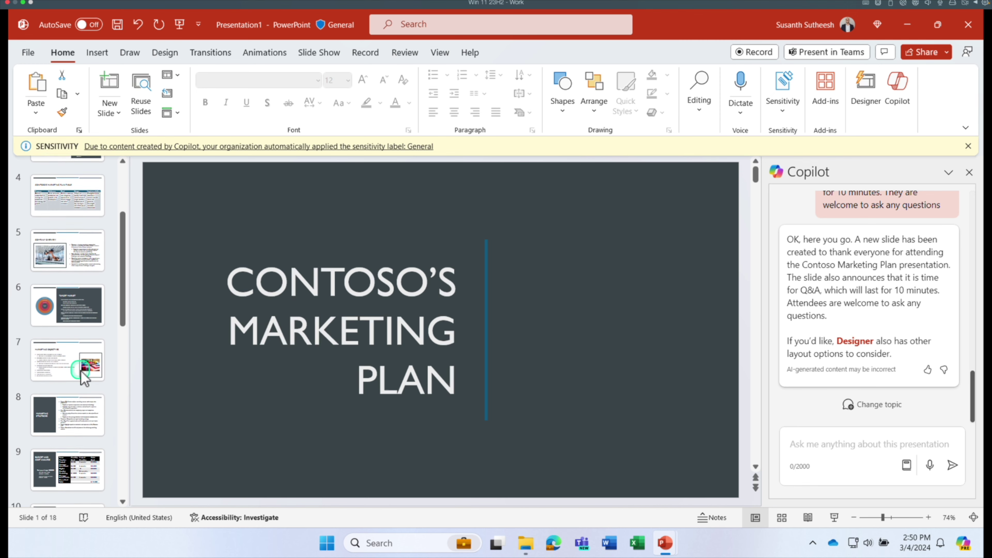
pyautogui.scroll(9, 83, 377)
pyautogui.scroll(-8, 83, 377)
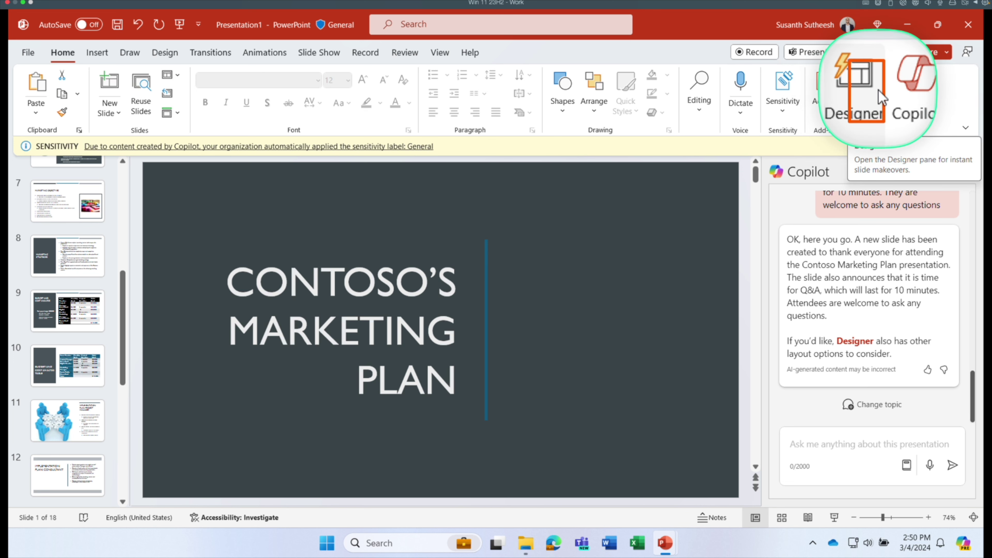
# Try Designer ideas on the title slide and preview it in a slide show.
pyautogui.click(868, 93)
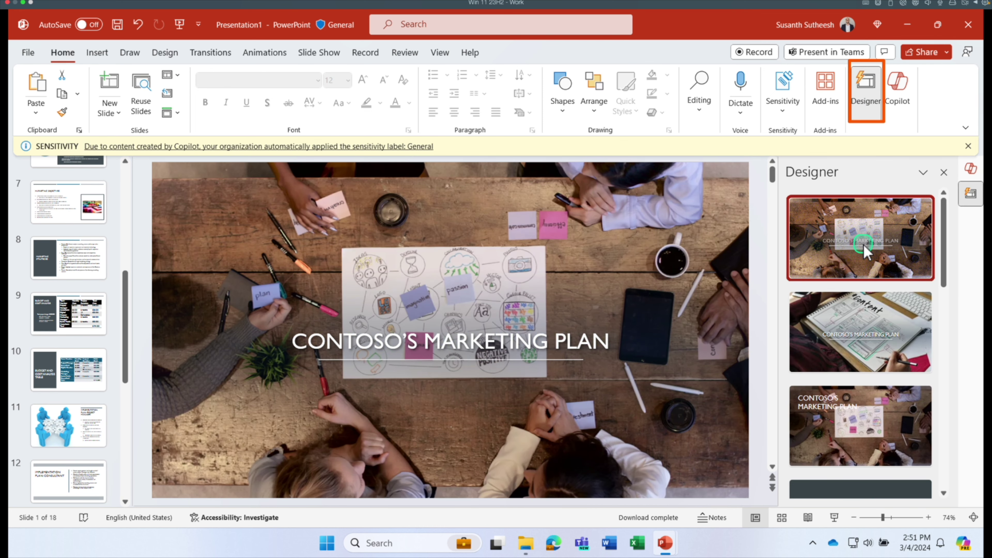
pyautogui.click(865, 250)
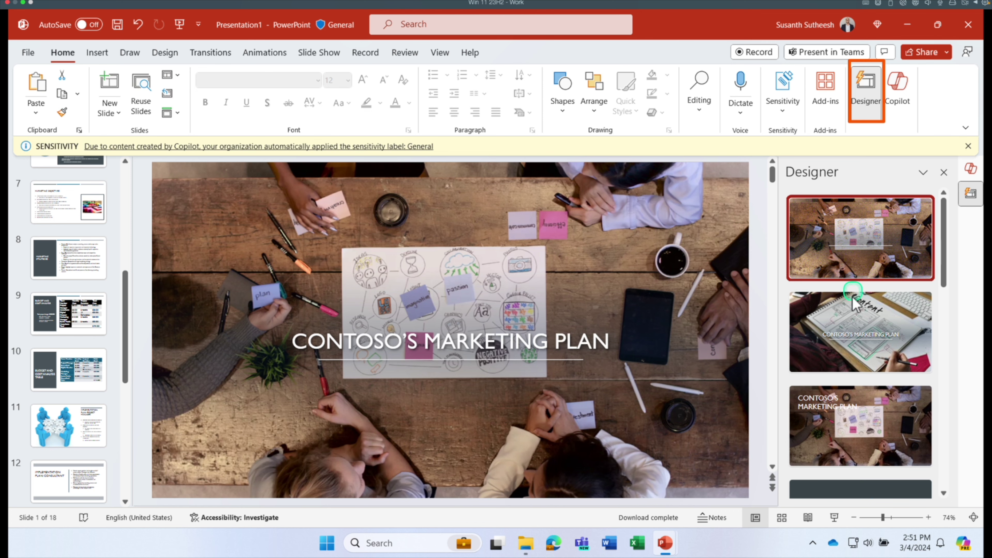
pyautogui.click(847, 324)
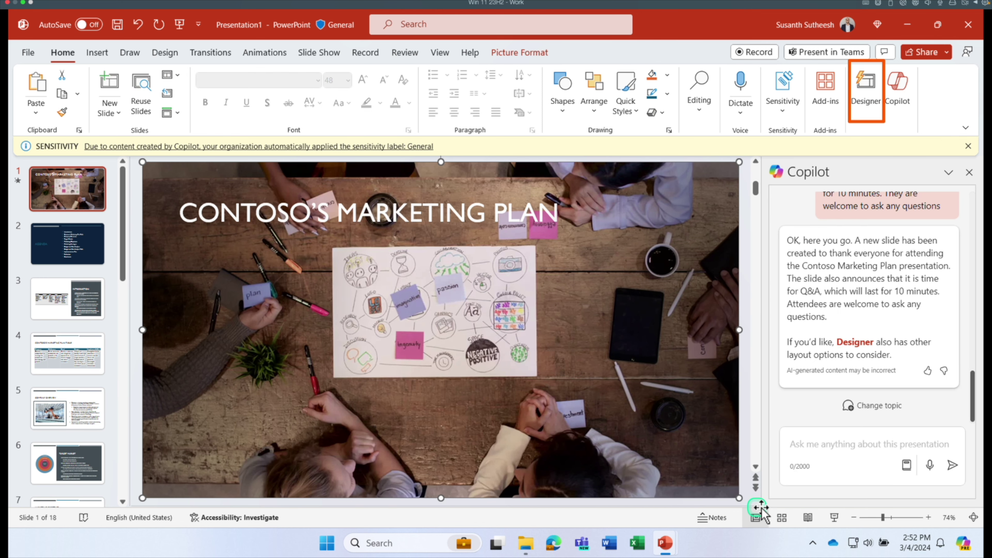
pyautogui.click(835, 517)
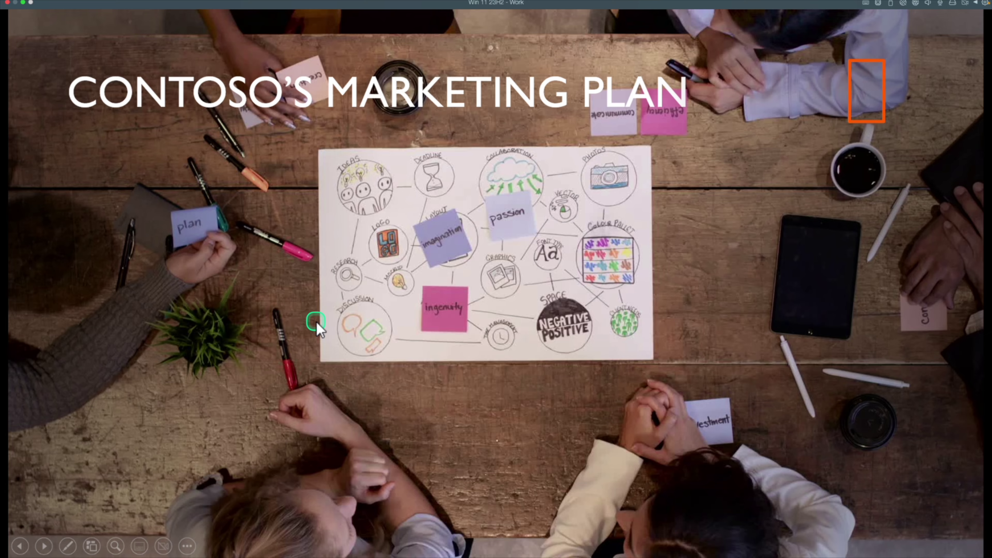
pyautogui.press('Escape')
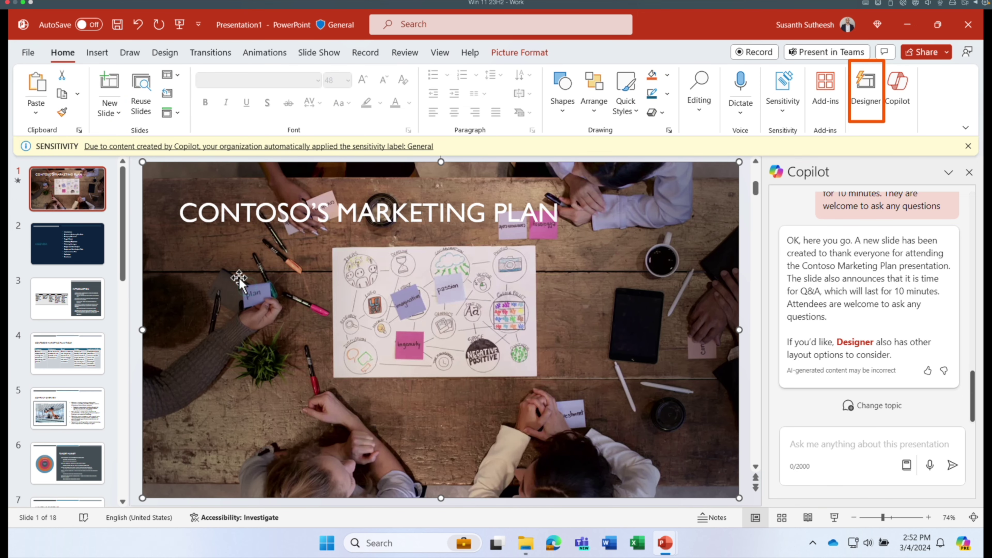
# Give the Agenda slide the photo and bulleted list Designer layout.
pyautogui.click(76, 254)
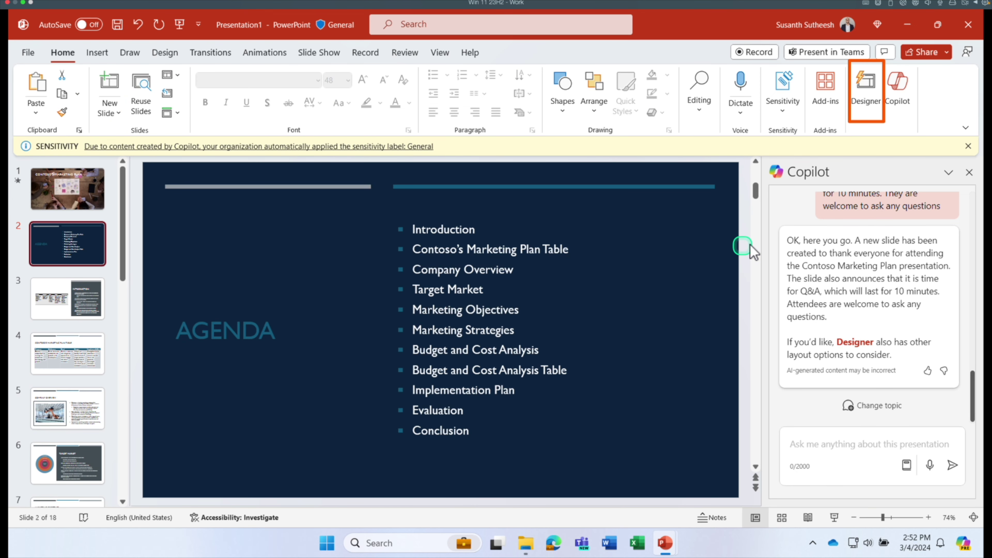
pyautogui.click(865, 96)
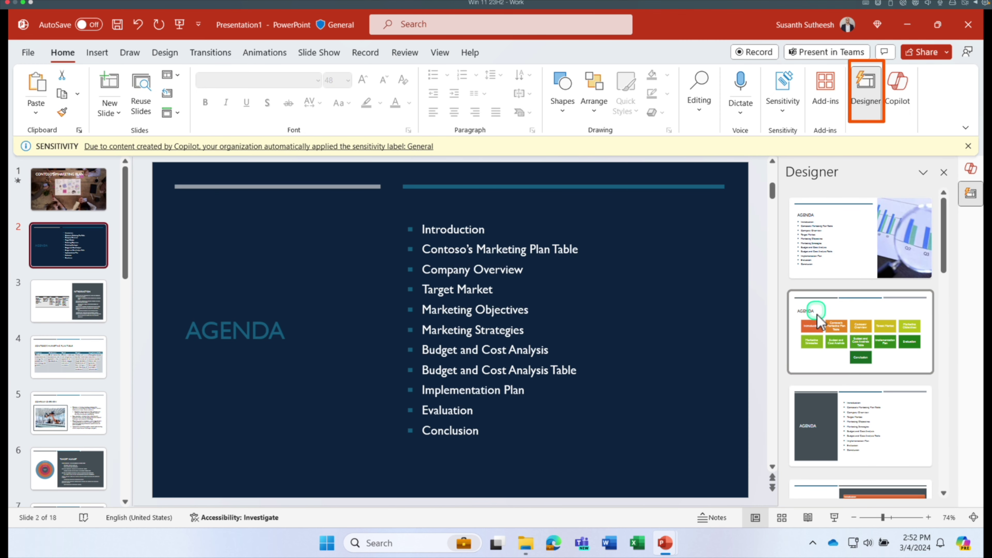
pyautogui.scroll(-1, 833, 374)
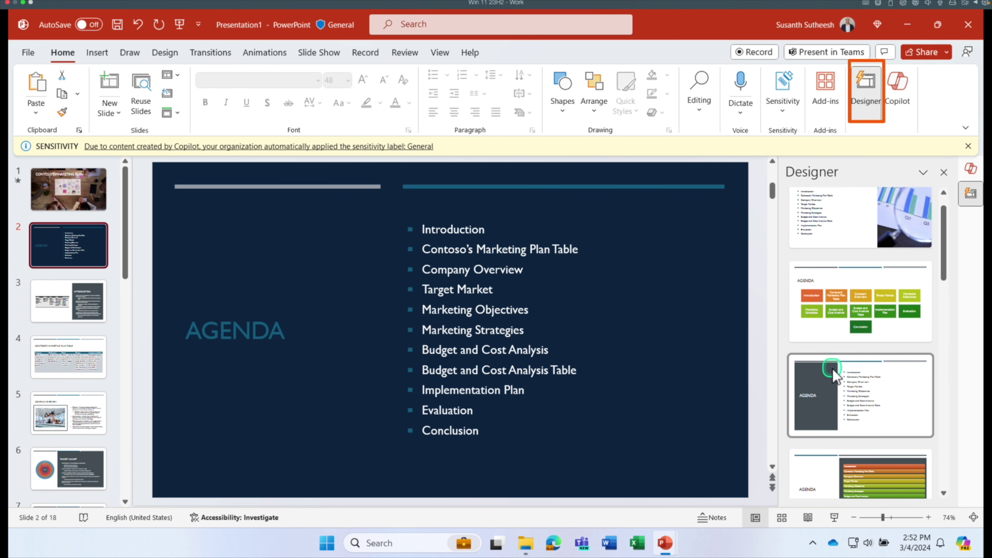
pyautogui.scroll(-1, 824, 367)
pyautogui.scroll(2, 834, 376)
pyautogui.click(838, 333)
pyautogui.click(836, 395)
pyautogui.click(844, 227)
pyautogui.click(444, 282)
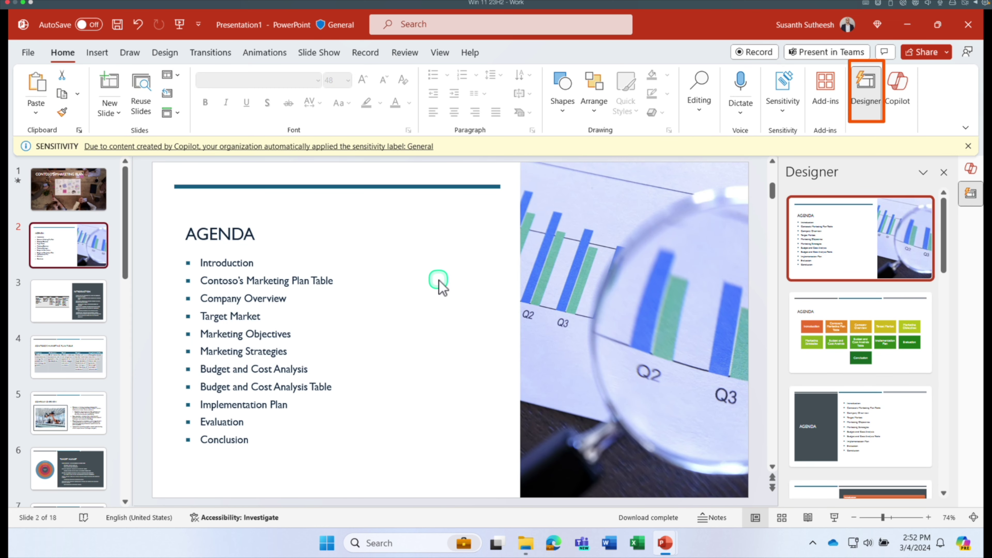
# Apply a circle-chart Designer layout to the Target Market slide.
pyautogui.click(68, 301)
pyautogui.click(854, 442)
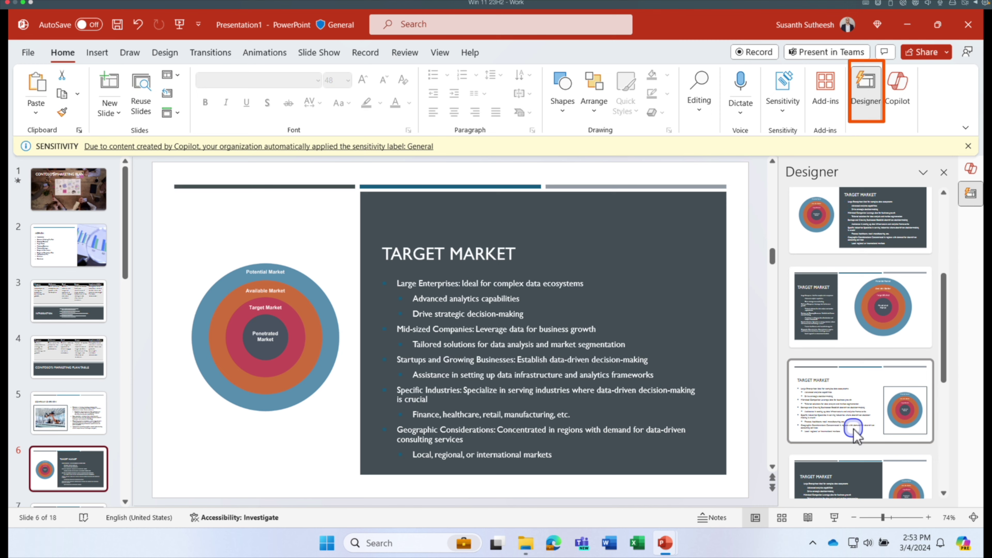
pyautogui.scroll(-1, 69, 423)
pyautogui.scroll(-2, 71, 422)
# Give Marketing Objectives a full photo background with a dark text panel design.
pyautogui.click(72, 385)
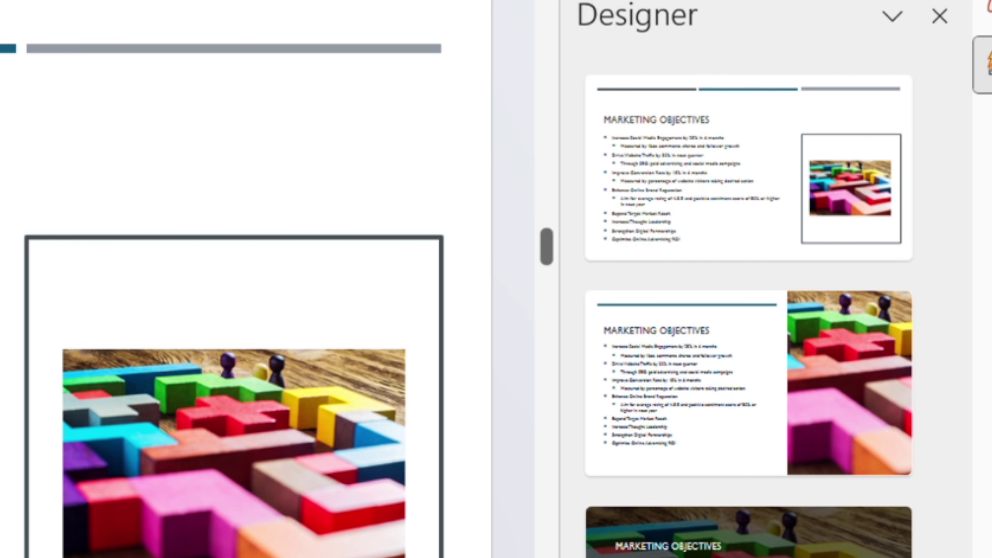
pyautogui.click(765, 544)
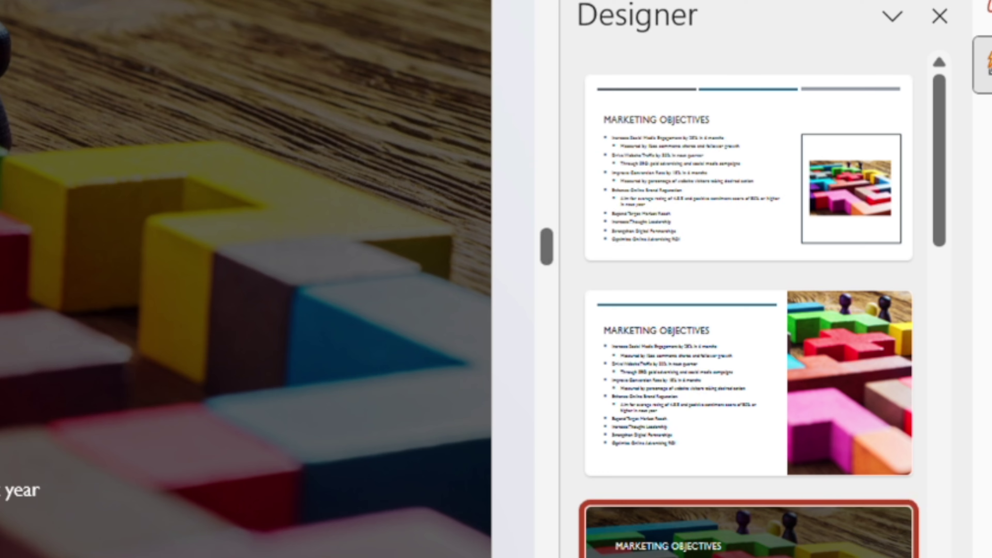
pyautogui.click(77, 376)
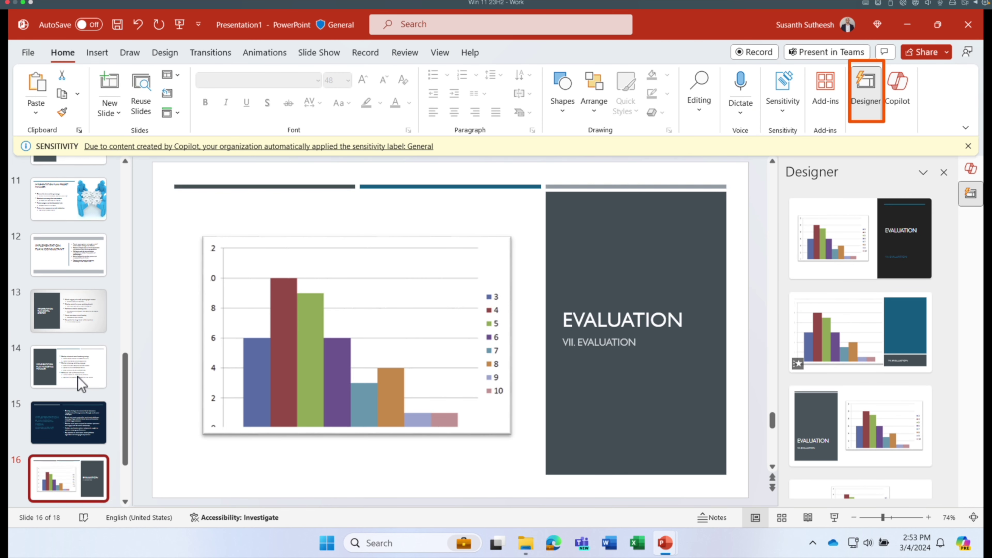
pyautogui.scroll(10, 77, 381)
pyautogui.click(73, 340)
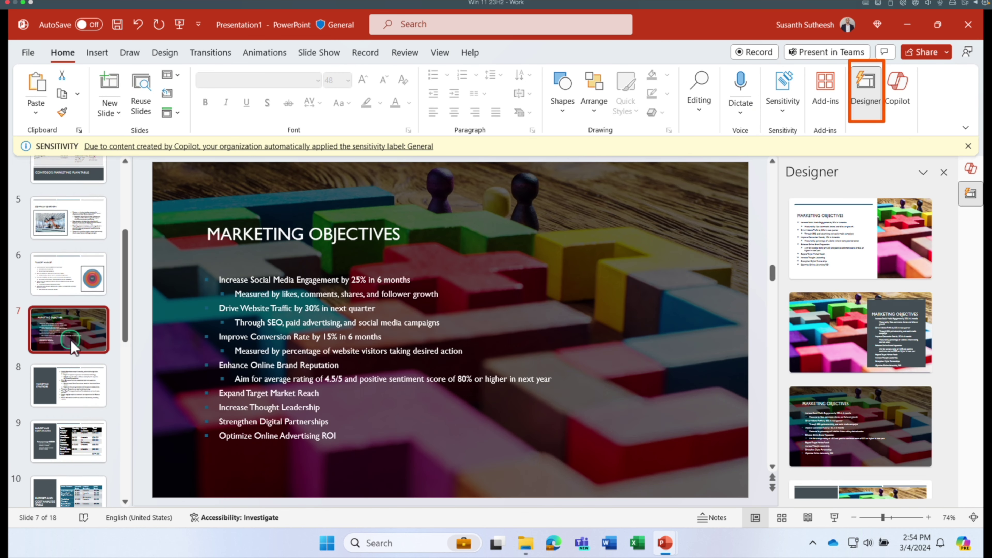
pyautogui.click(861, 332)
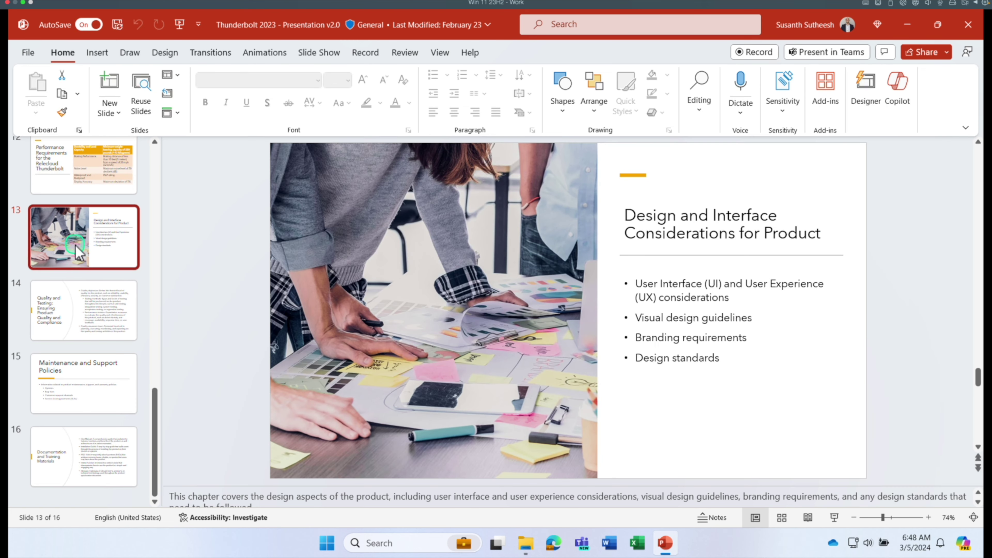
pyautogui.click(95, 365)
# Browse around the Quality and Testing slide, then return to the Thunderbolt eBike title slide.
pyautogui.click(95, 398)
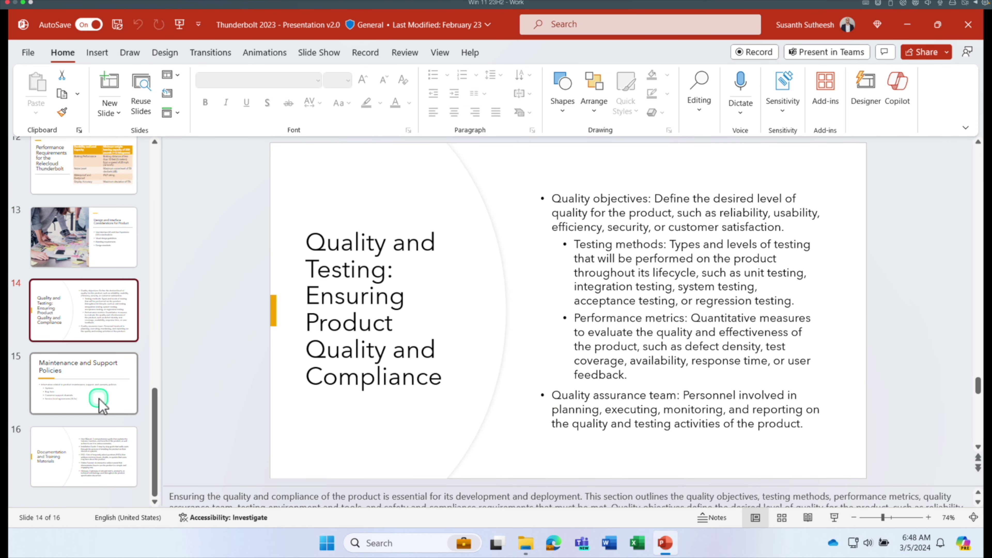
pyautogui.click(84, 310)
pyautogui.click(77, 246)
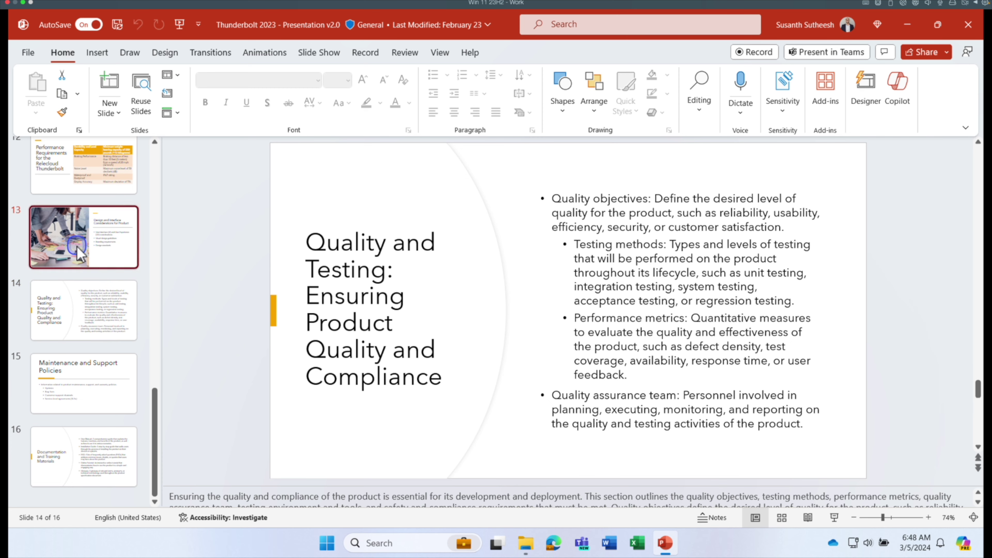
pyautogui.press('Down')
pyautogui.click(884, 336)
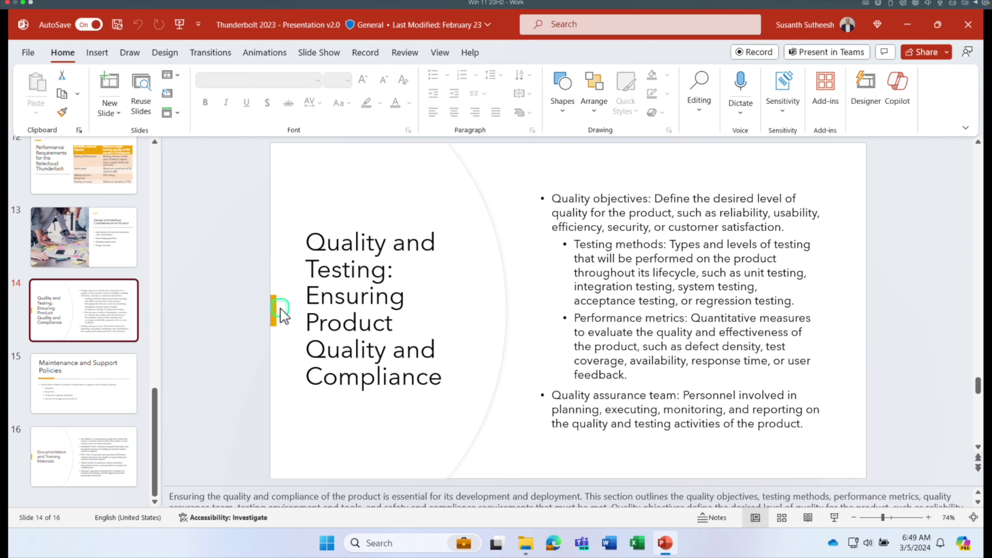
pyautogui.click(56, 312)
pyautogui.scroll(5, 76, 275)
pyautogui.scroll(8, 76, 278)
pyautogui.click(71, 194)
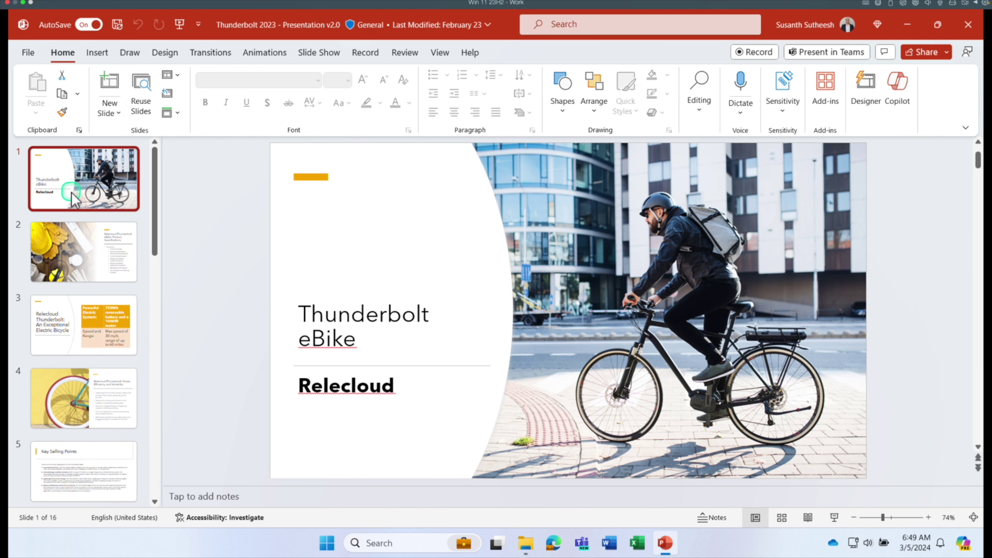
pyautogui.scroll(-10, 110, 410)
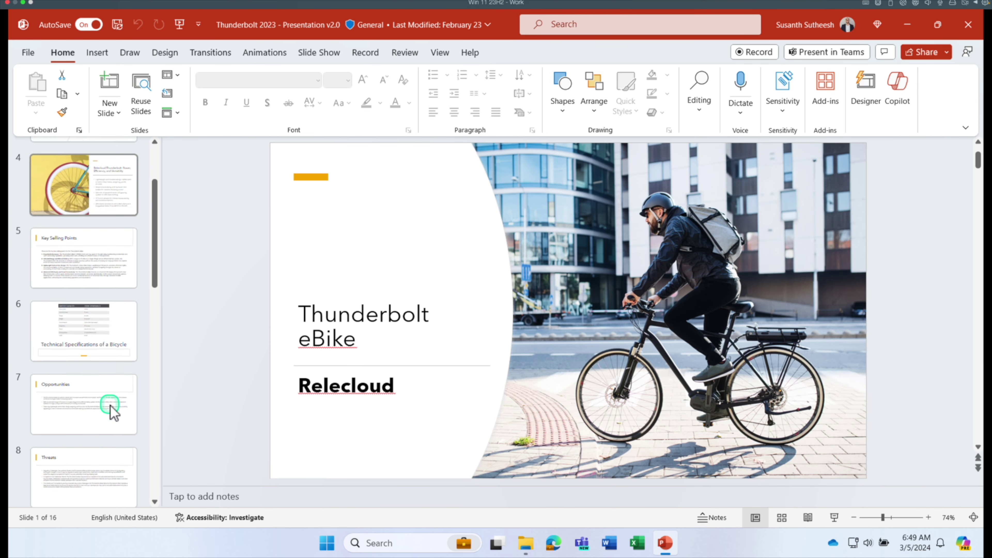
pyautogui.scroll(10, 110, 410)
pyautogui.scroll(-5, 110, 416)
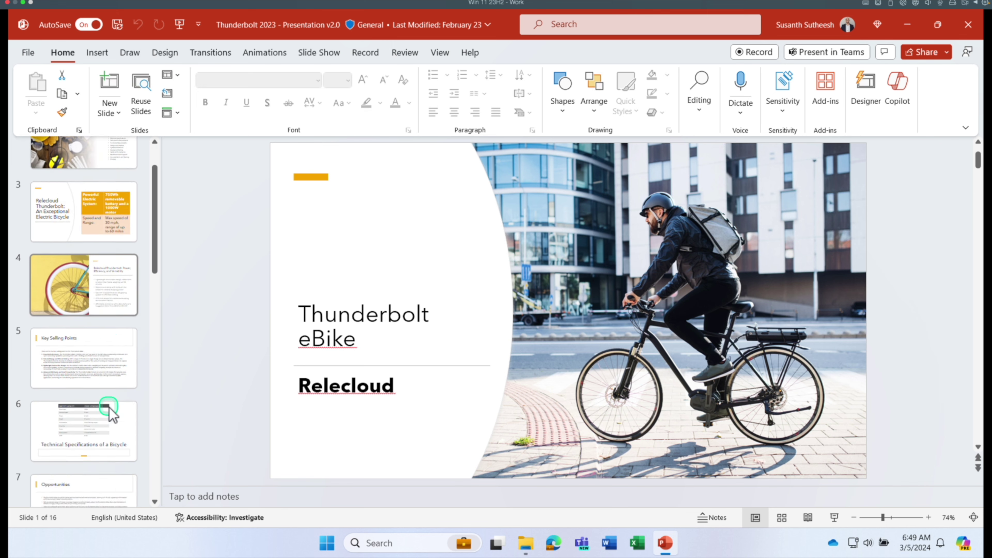
# View the Opportunities, Threats, Performance Requirements, Quality and Testing and Documentation slides.
pyautogui.click(101, 400)
pyautogui.click(100, 461)
pyautogui.scroll(-5, 100, 457)
pyautogui.click(93, 444)
pyautogui.scroll(-2, 96, 446)
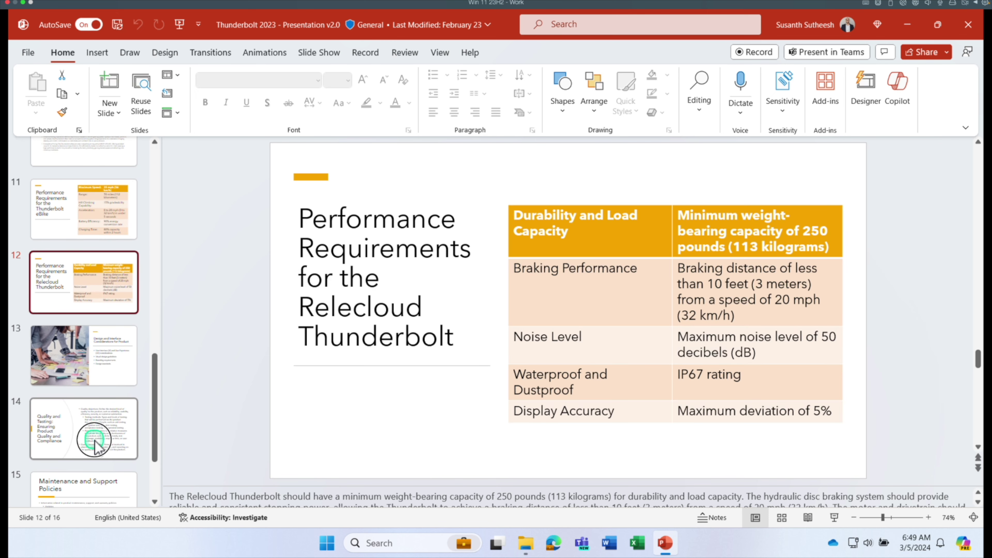
pyautogui.click(95, 448)
pyautogui.scroll(-2, 94, 443)
pyautogui.click(94, 446)
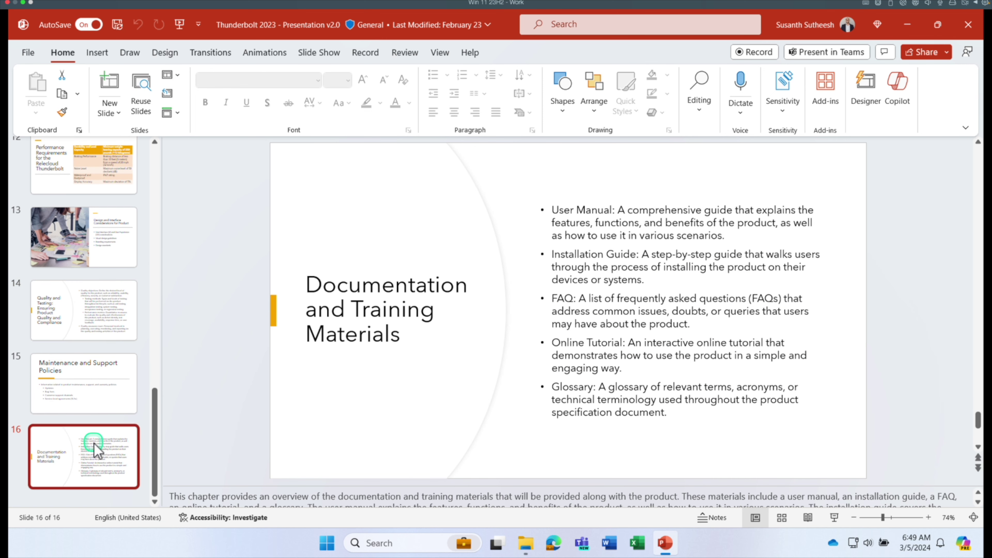
# Select the Maintenance and Support Policies slide and open the Copilot chat.
pyautogui.click(88, 369)
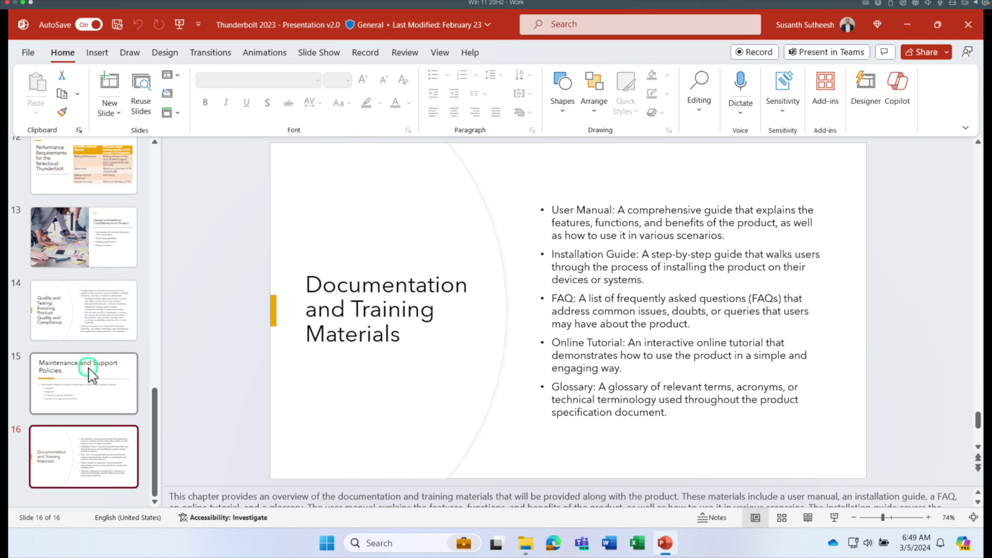
pyautogui.scroll(1, 97, 442)
pyautogui.click(95, 439)
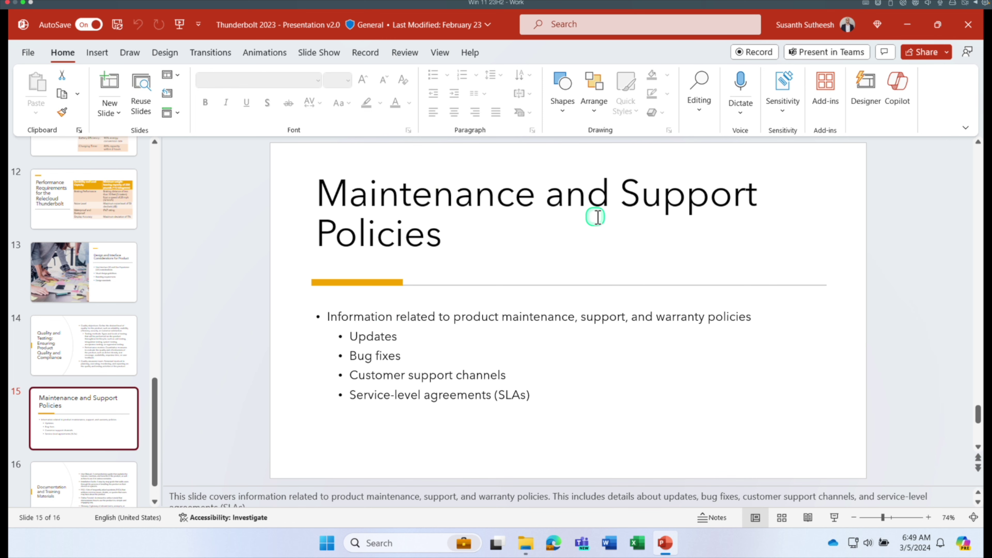
pyautogui.click(895, 100)
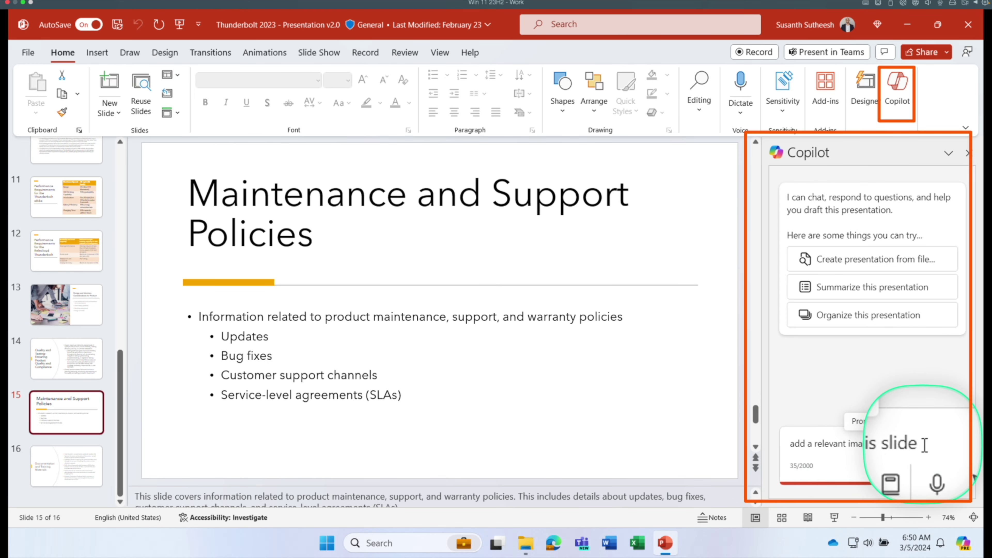
# Have Copilot add a relevant image to the Maintenance and Support Policies slide.
pyautogui.click(953, 465)
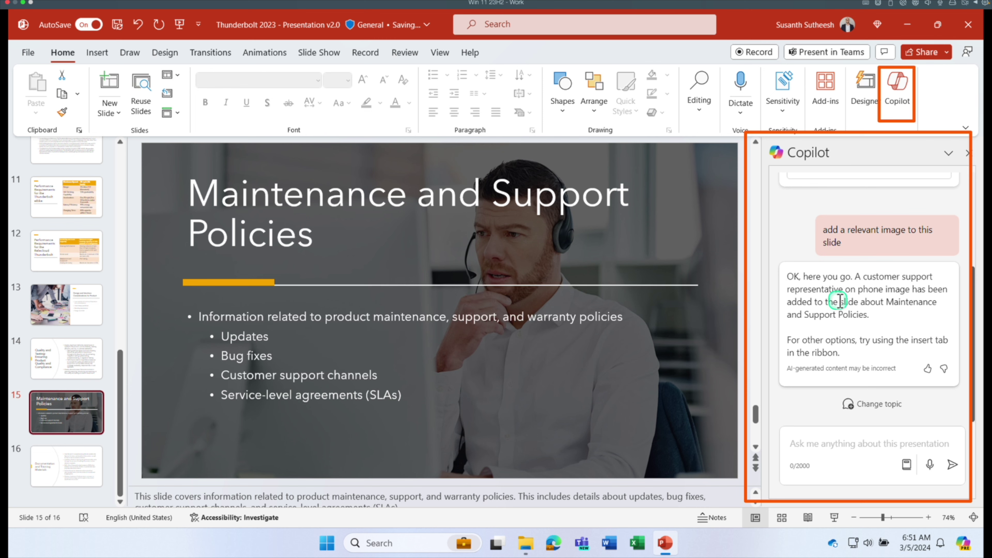
pyautogui.click(767, 257)
pyautogui.moveTo(767, 257); pyautogui.dragTo(967, 332)
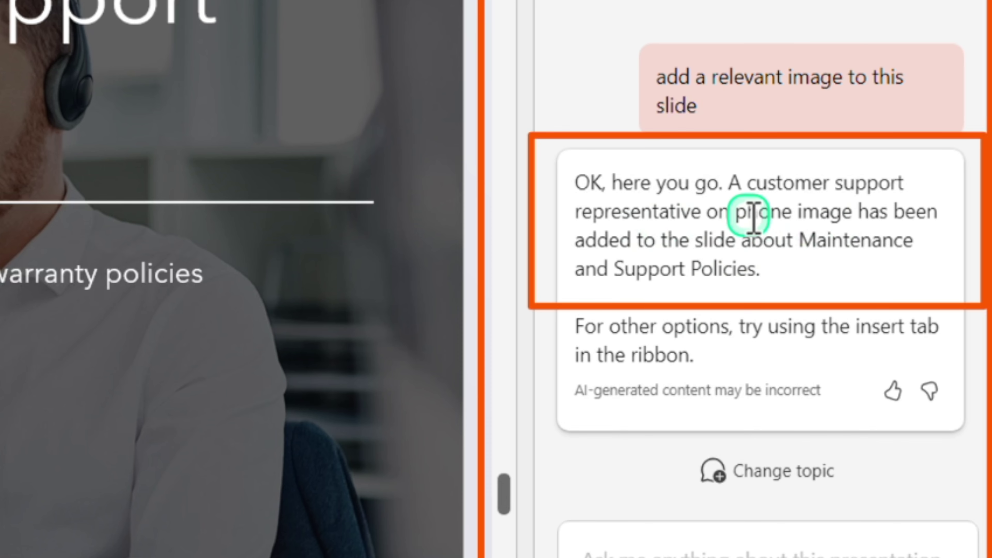
# Ask Copilot to 'change the image in this slide'.
pyautogui.click(843, 449)
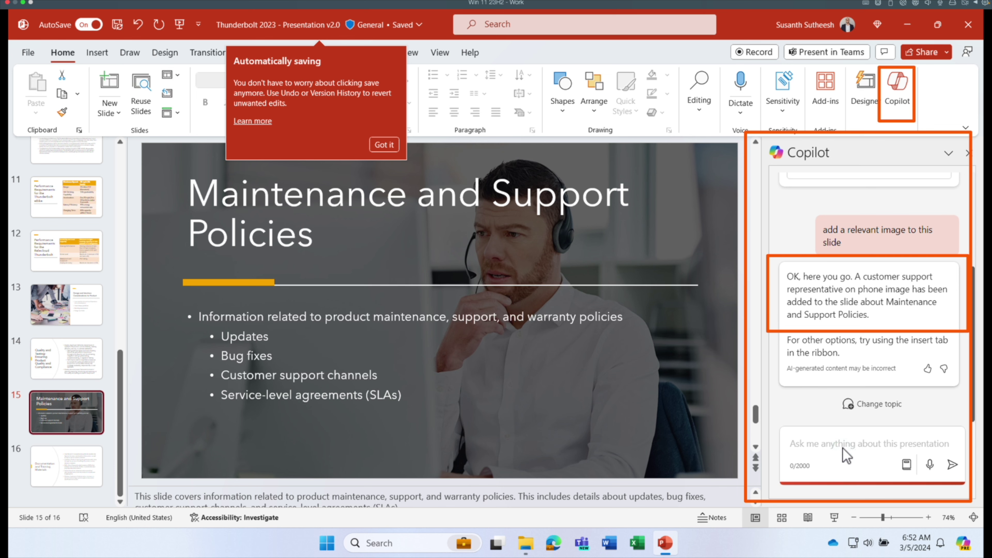
pyautogui.write('change the image in this slide')
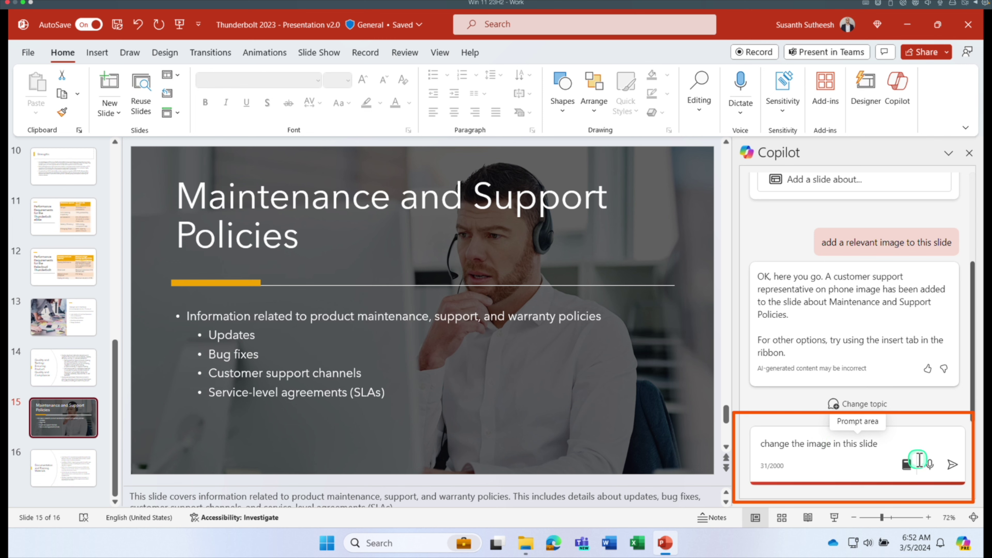
pyautogui.click(956, 466)
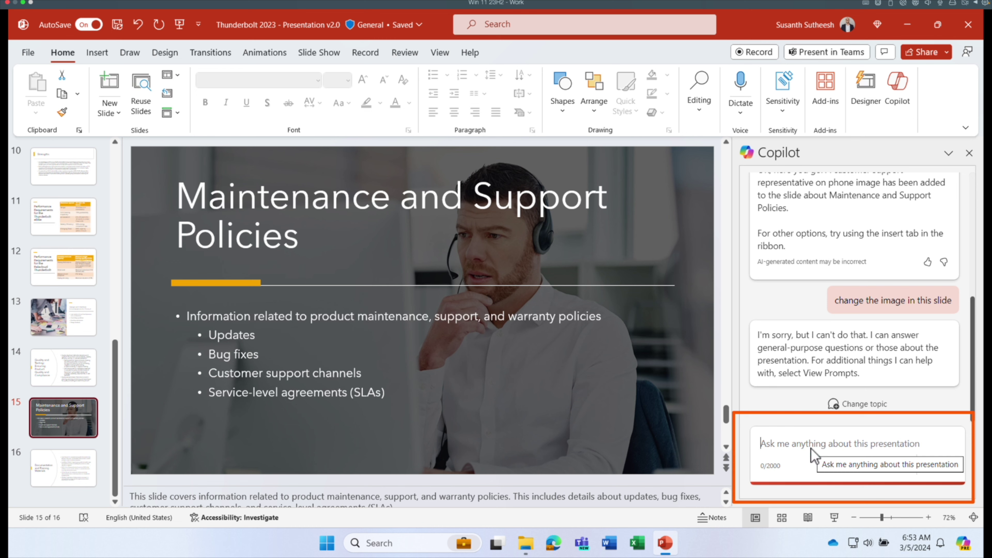
# Ask Copilot to add an image of a person riding an electric bike.
pyautogui.write('add an image to this slide of a person riding an electric bike')
pyautogui.click(873, 446)
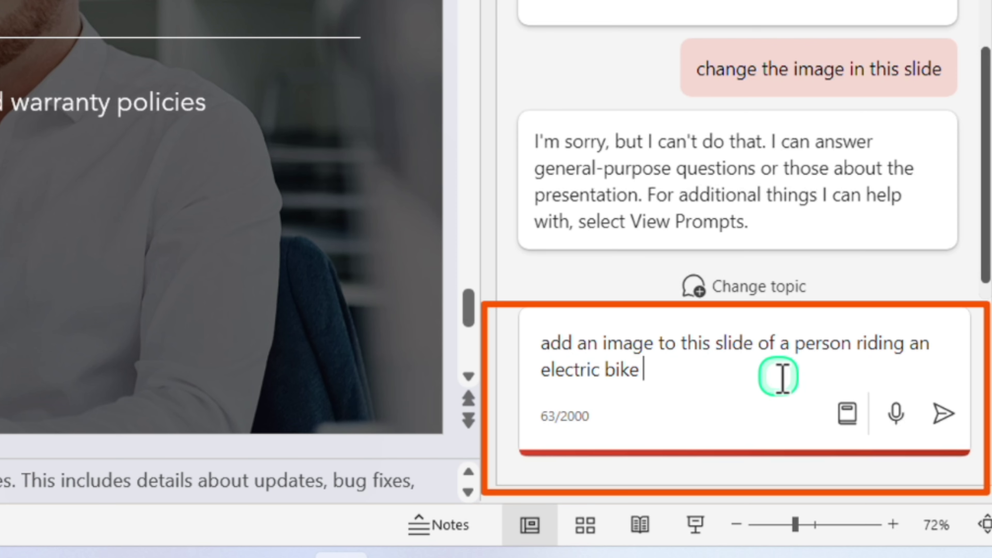
pyautogui.click(943, 415)
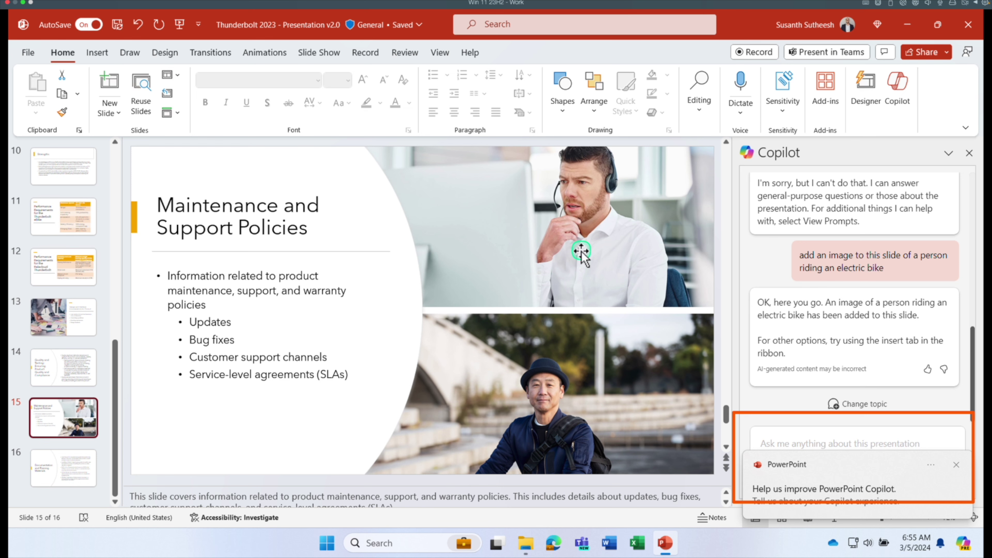
# Crop the bike rider photo, shifting it up so the bike shows.
pyautogui.click(564, 422)
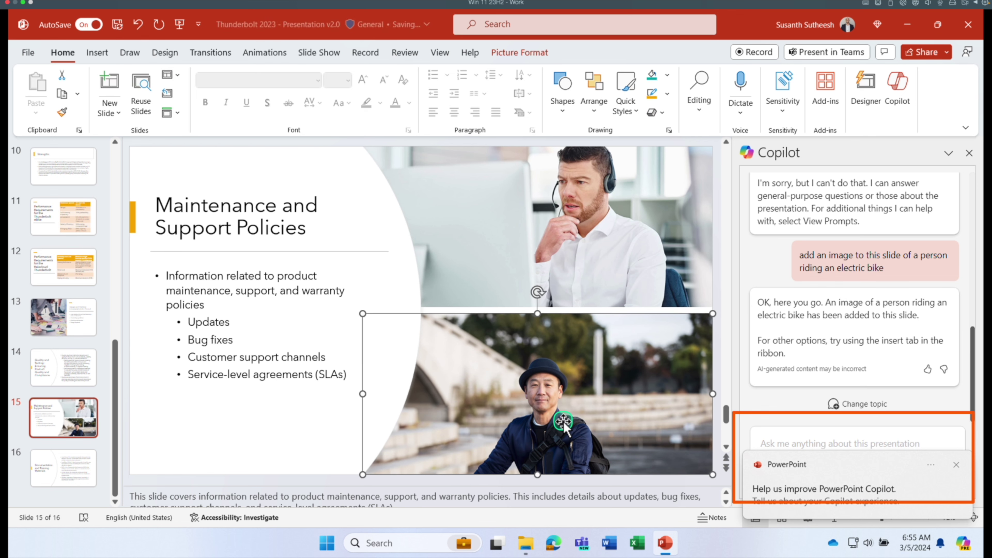
pyautogui.doubleClick(569, 421)
pyautogui.hotkey('alt', 'j')
pyautogui.press('p')
pyautogui.press('v')
pyautogui.press('c')
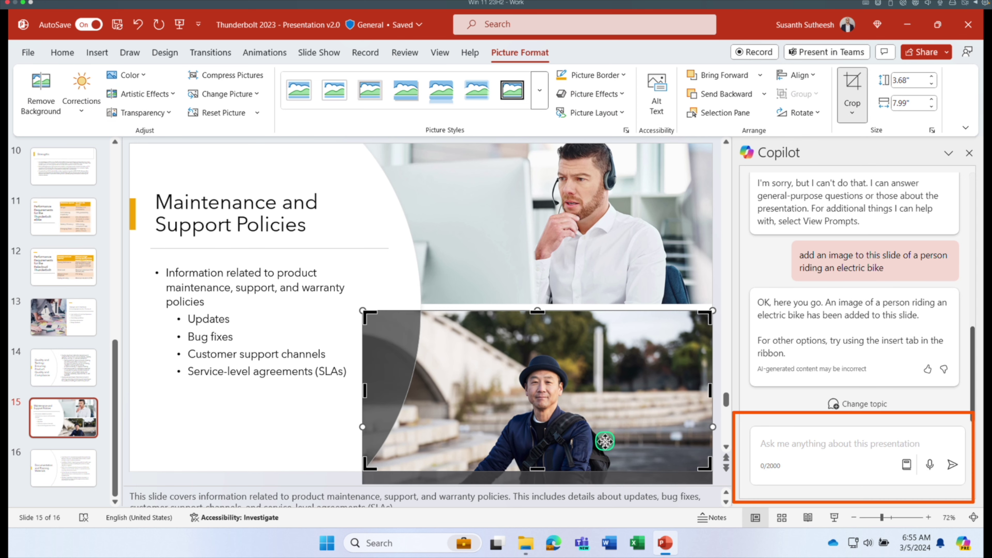
pyautogui.moveTo(586, 433); pyautogui.dragTo(571, 372)
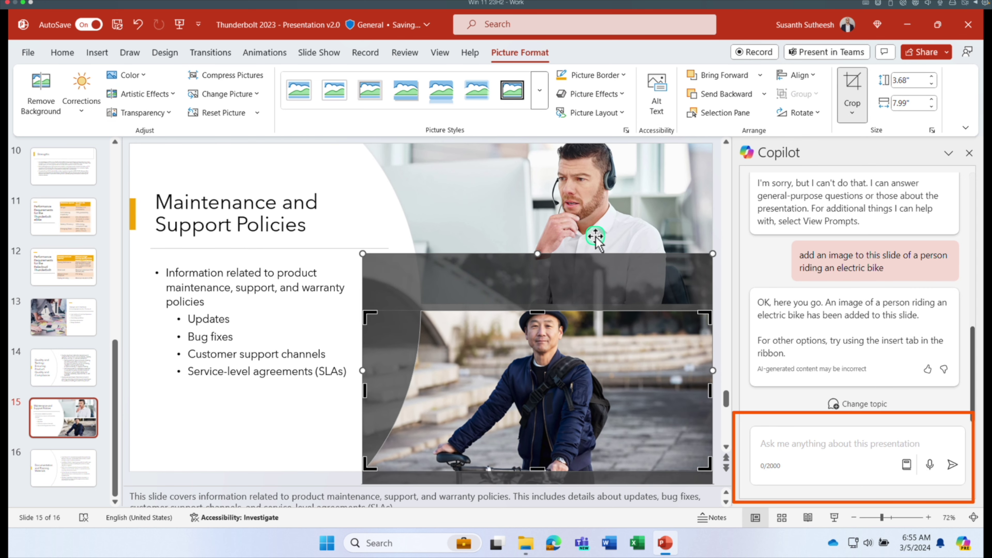
pyautogui.click(295, 248)
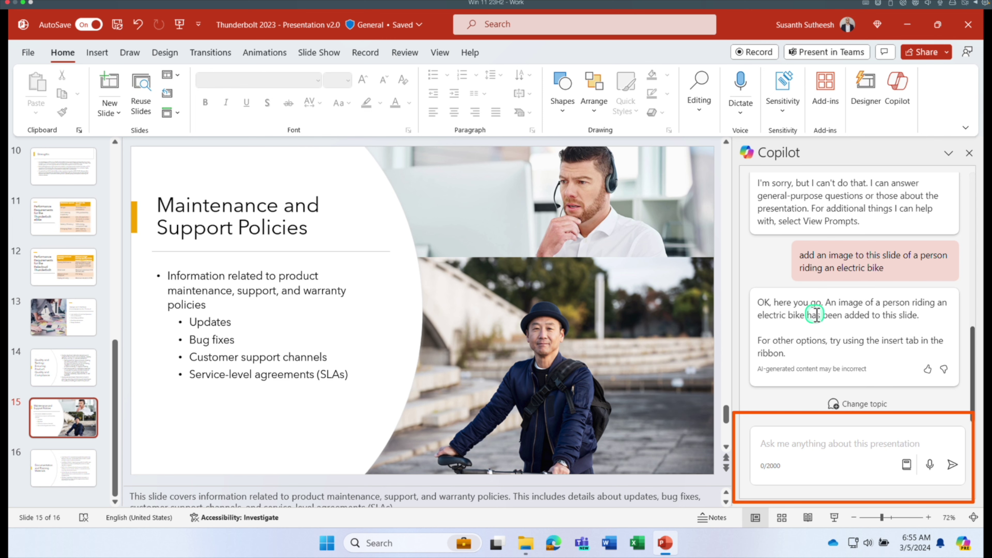
# View slides 2, 3, 4, Key Selling Points and Technical Specifications of a Bicycle in turn.
pyautogui.scroll(3, 816, 315)
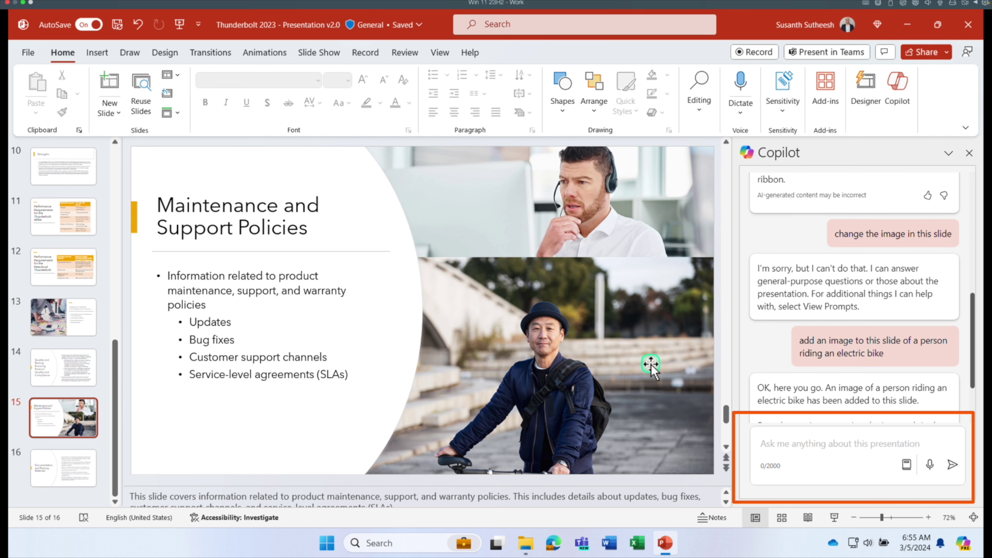
pyautogui.scroll(1, 651, 364)
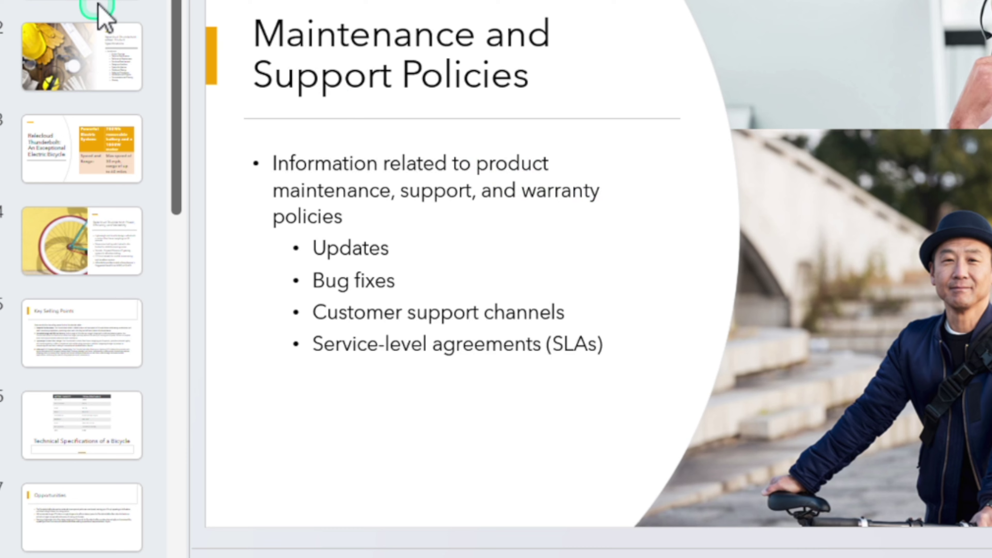
pyautogui.click(90, 61)
pyautogui.click(86, 151)
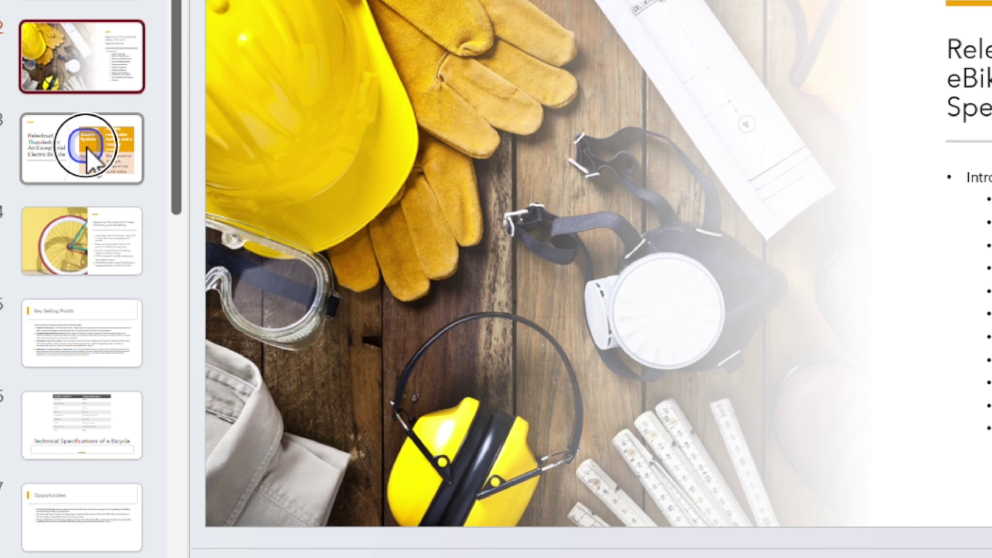
pyautogui.click(83, 222)
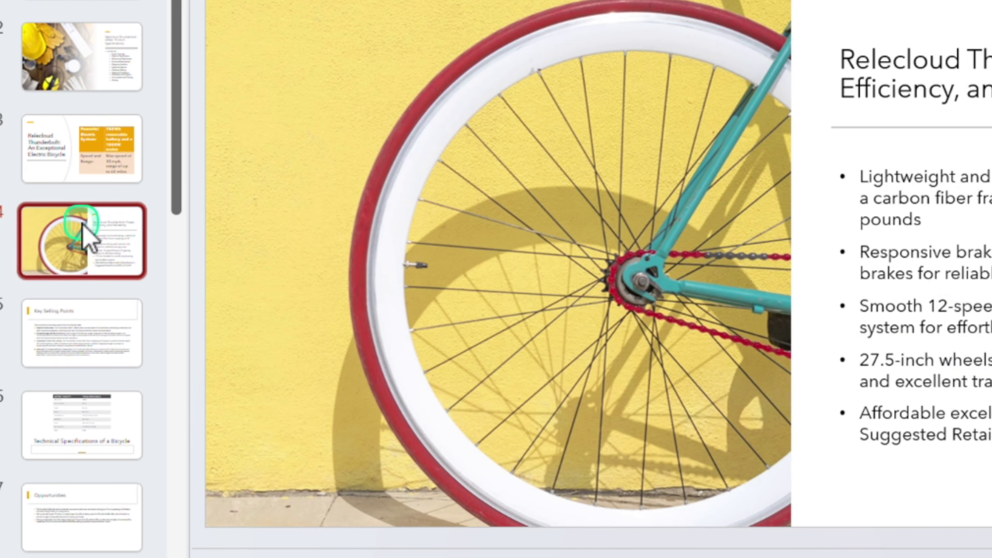
pyautogui.click(84, 338)
pyautogui.click(69, 402)
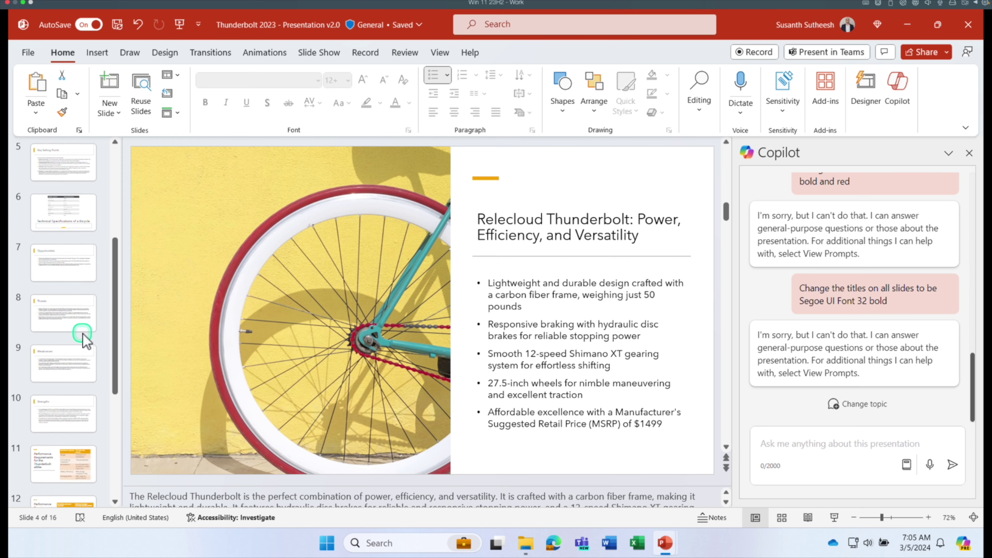
# Send Copilot the request 'Organize the Presentation'.
pyautogui.scroll(1, 82, 337)
pyautogui.scroll(-5, 84, 338)
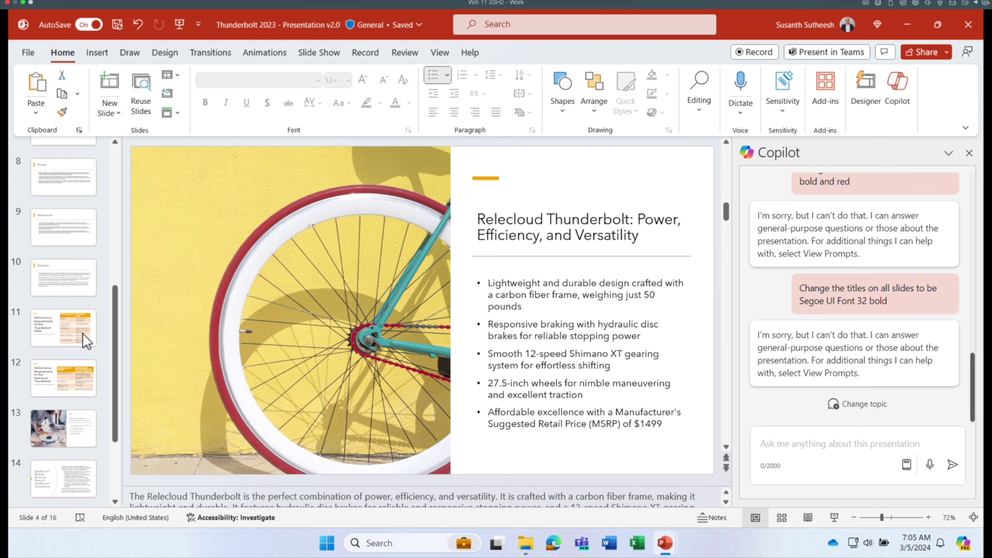
pyautogui.scroll(5, 83, 338)
pyautogui.scroll(-7, 84, 339)
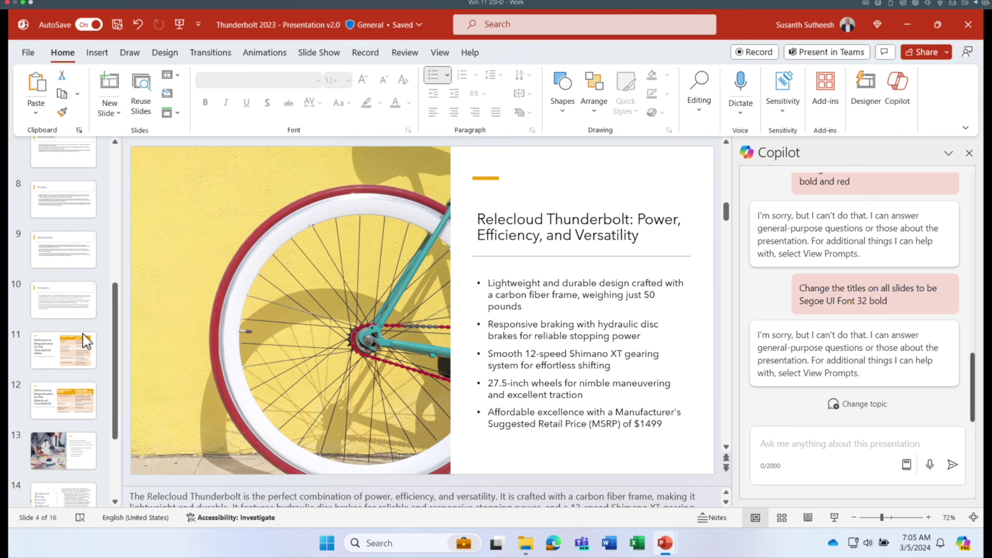
pyautogui.scroll(8, 86, 341)
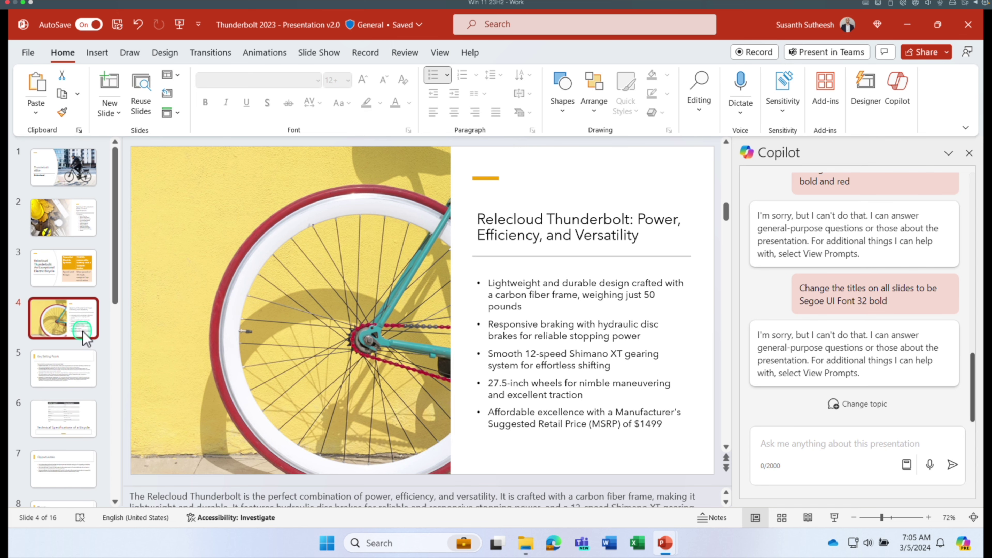
pyautogui.scroll(-3, 82, 334)
pyautogui.scroll(3, 82, 332)
pyautogui.click(786, 443)
pyautogui.write('Organize the Presentation')
pyautogui.hotkey('ctrl', 'a')
pyautogui.click(769, 443)
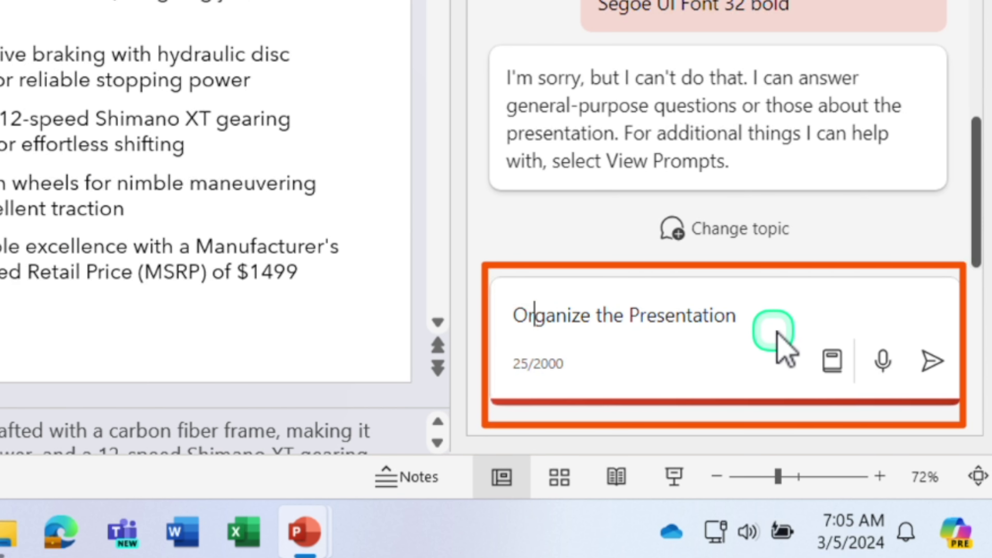
pyautogui.click(932, 360)
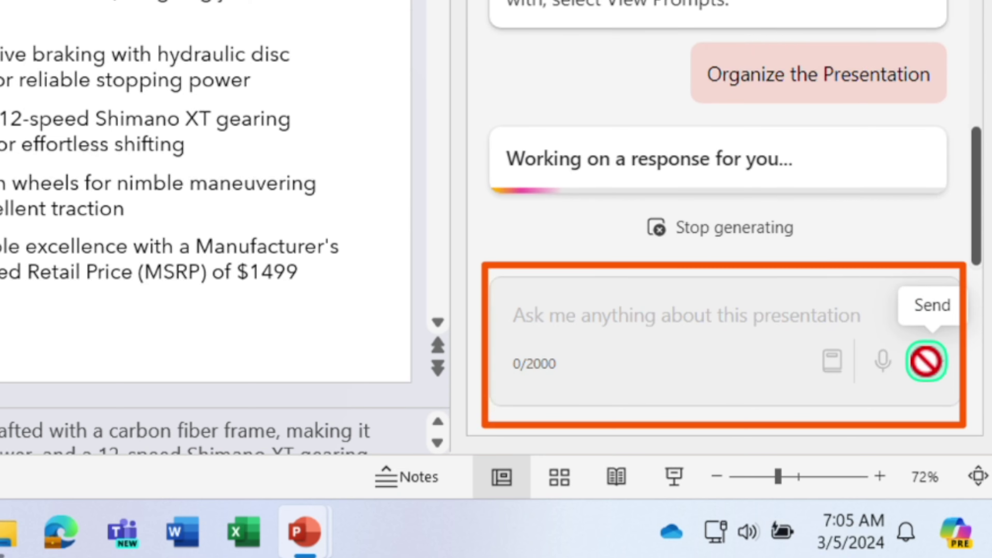
# Collapse the Introduction and Specifications, SWOT Analysis, Performance Requirements and Design/Quality sections.
pyautogui.click(17, 307)
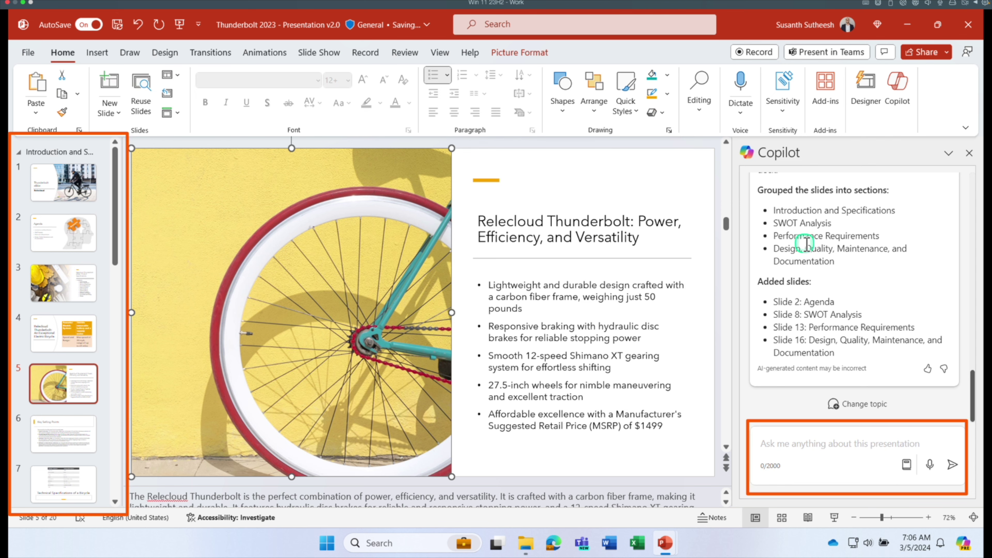
pyautogui.scroll(3, 806, 243)
pyautogui.scroll(-1, 807, 243)
pyautogui.scroll(-1, 807, 244)
pyautogui.click(783, 227)
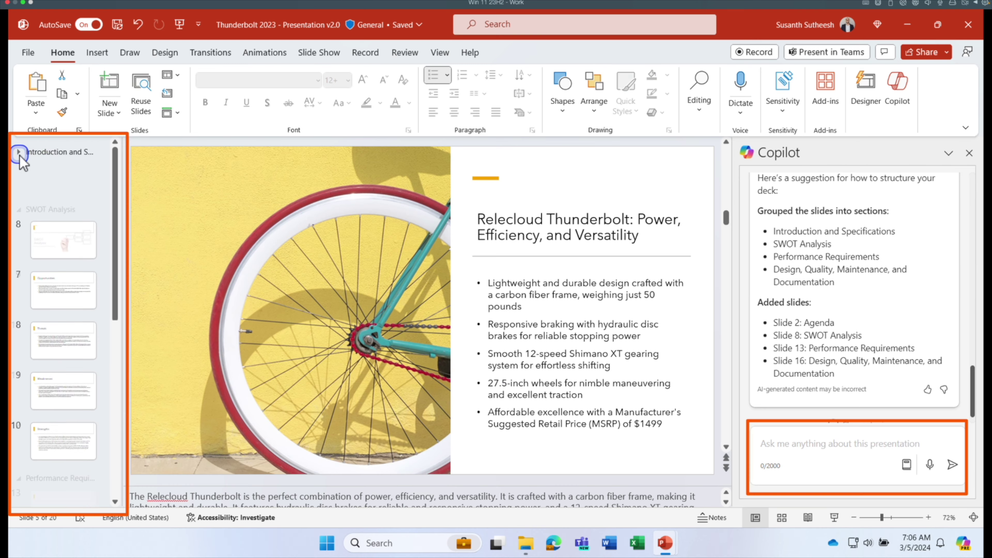
pyautogui.click(19, 152)
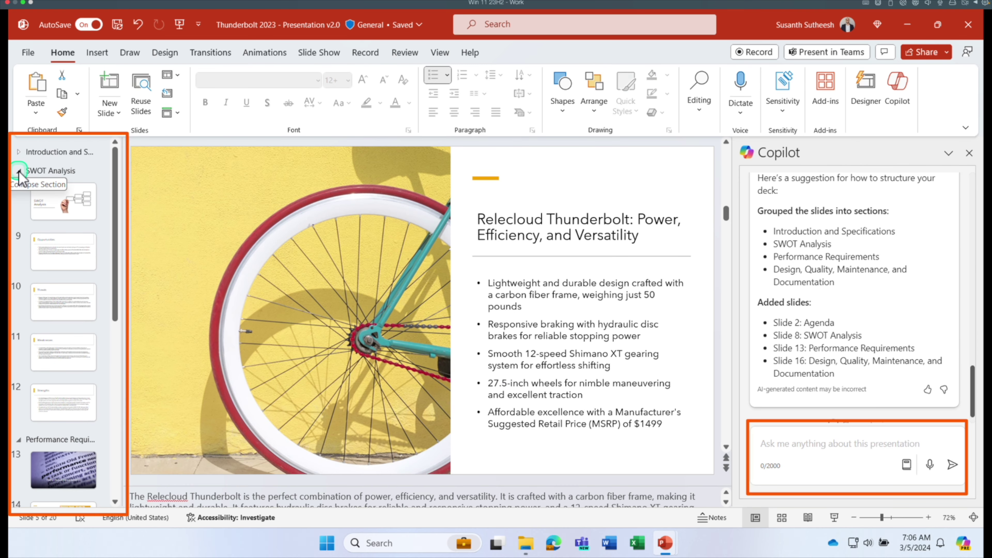
pyautogui.click(18, 172)
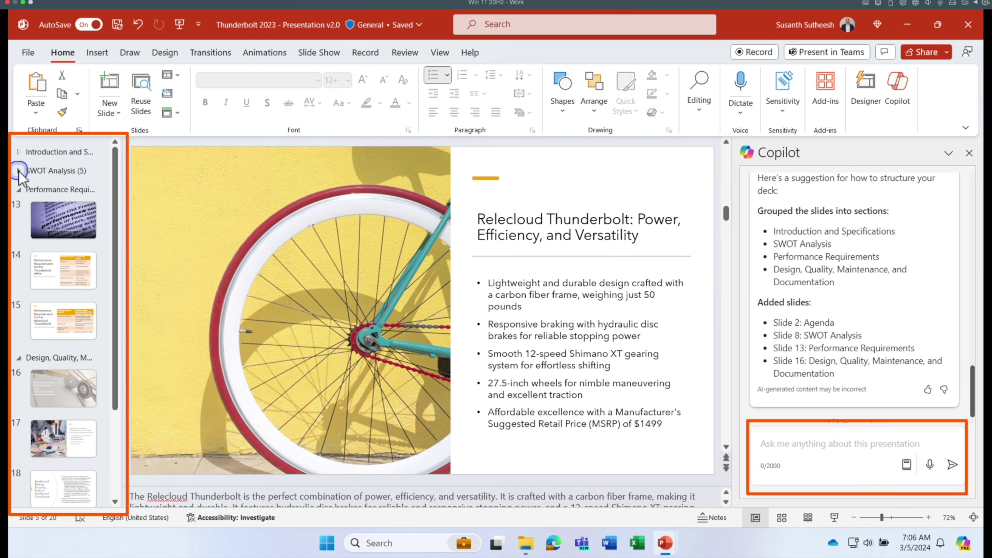
pyautogui.click(19, 190)
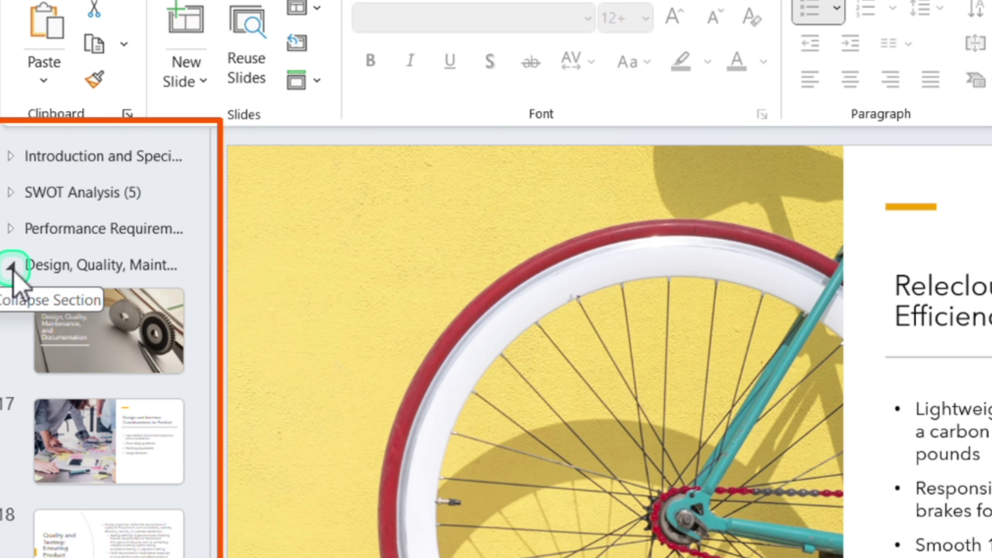
pyautogui.click(12, 268)
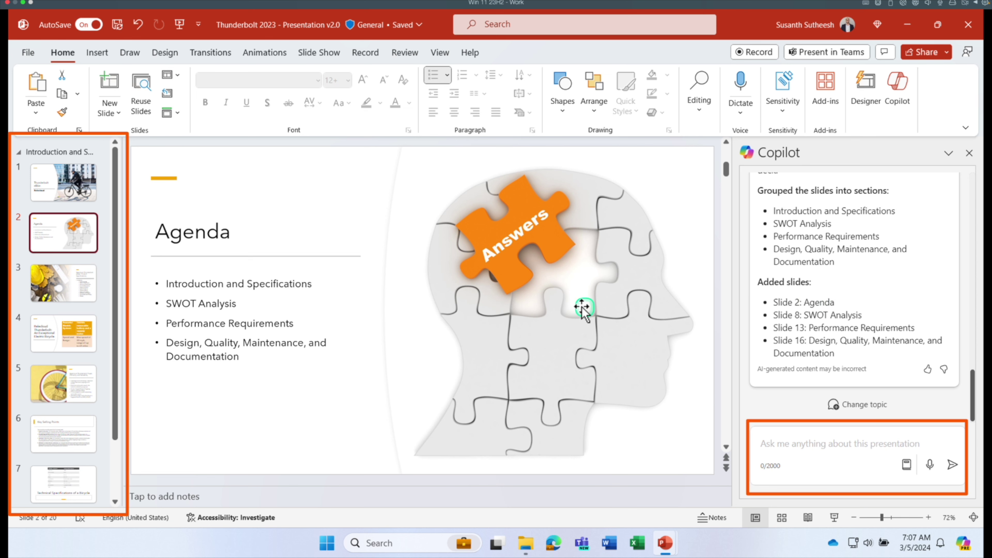
# Review the SWOT Analysis slide, then the first Performance Requirements slide, collapsing each section afterward.
pyautogui.click(843, 318)
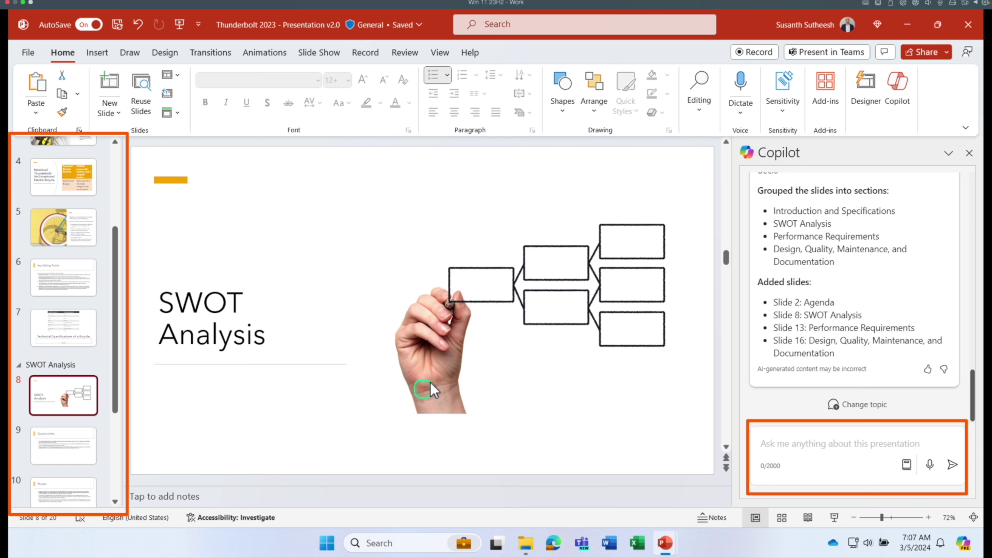
pyautogui.click(18, 365)
pyautogui.click(19, 468)
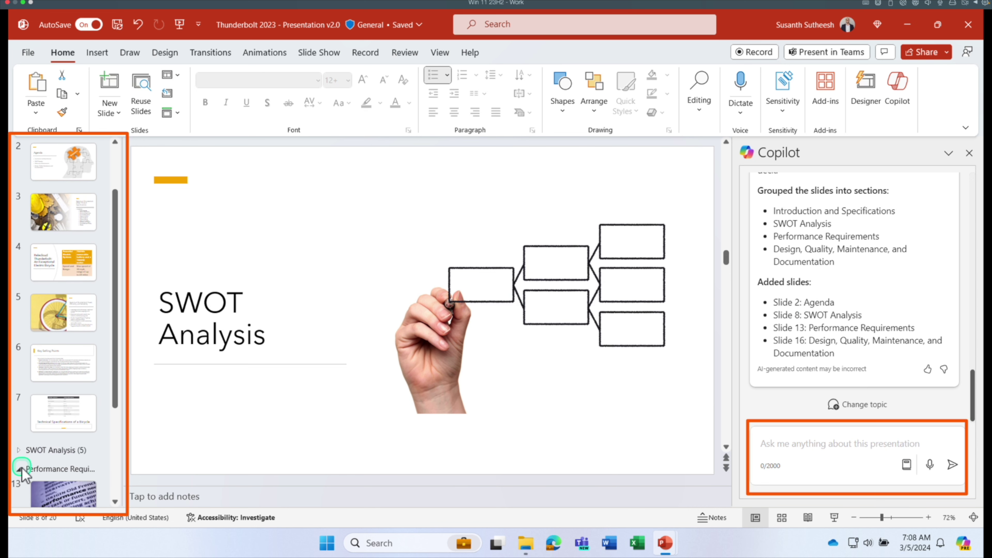
pyautogui.scroll(-2, 39, 461)
pyautogui.click(74, 444)
pyautogui.click(19, 405)
# Review Design/Quality slides 16 and 17, then expand the SWOT Analysis and Performance Requirements sections.
pyautogui.click(19, 488)
pyautogui.click(63, 267)
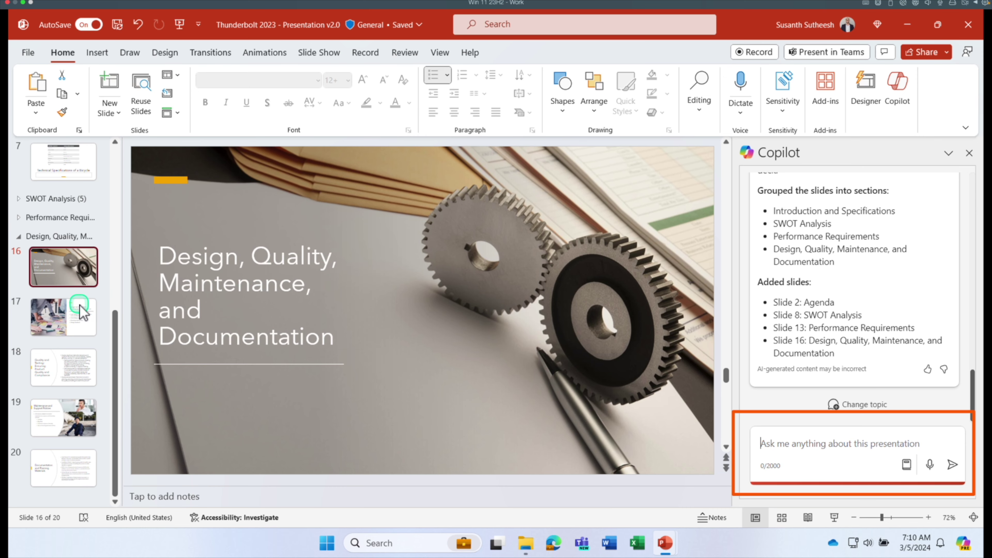
pyautogui.click(63, 316)
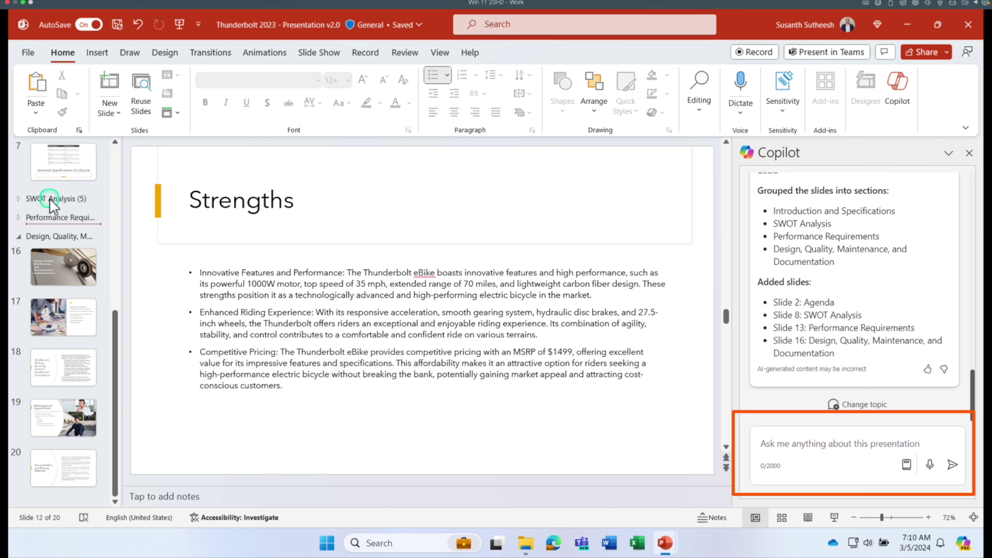
pyautogui.click(16, 198)
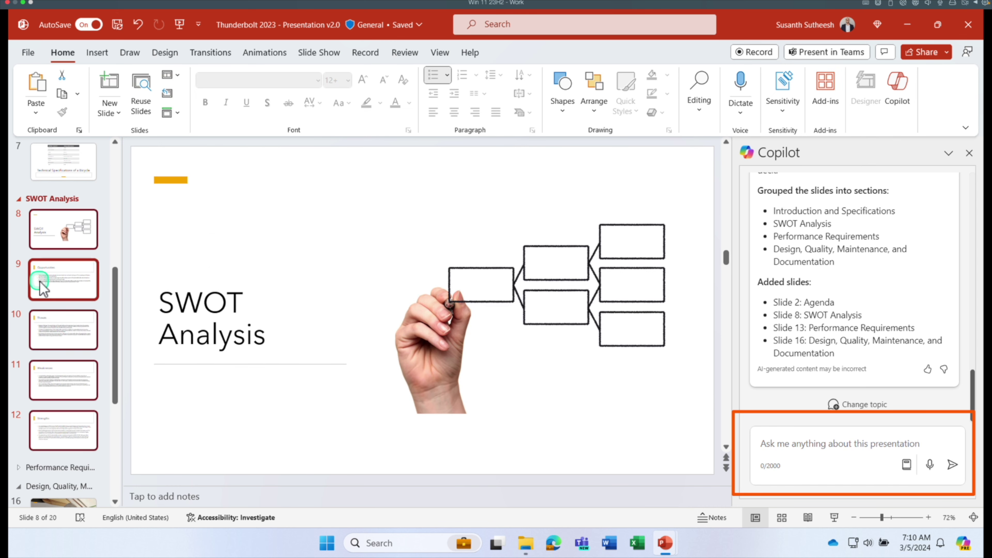
pyautogui.scroll(-4, 29, 352)
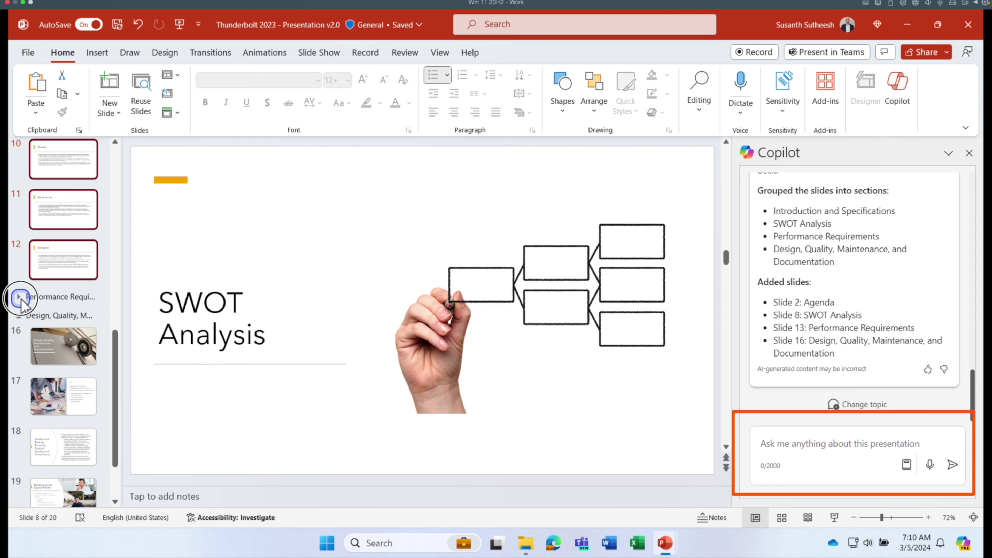
pyautogui.click(19, 299)
pyautogui.scroll(8, 52, 355)
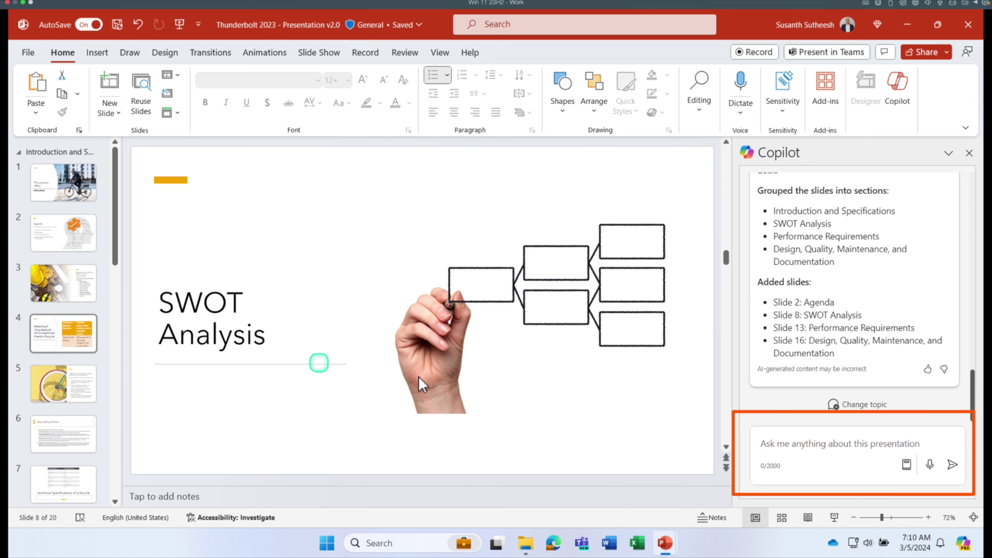
# Ask Copilot to 'summarise the presentation' and read through its summary.
pyautogui.click(806, 450)
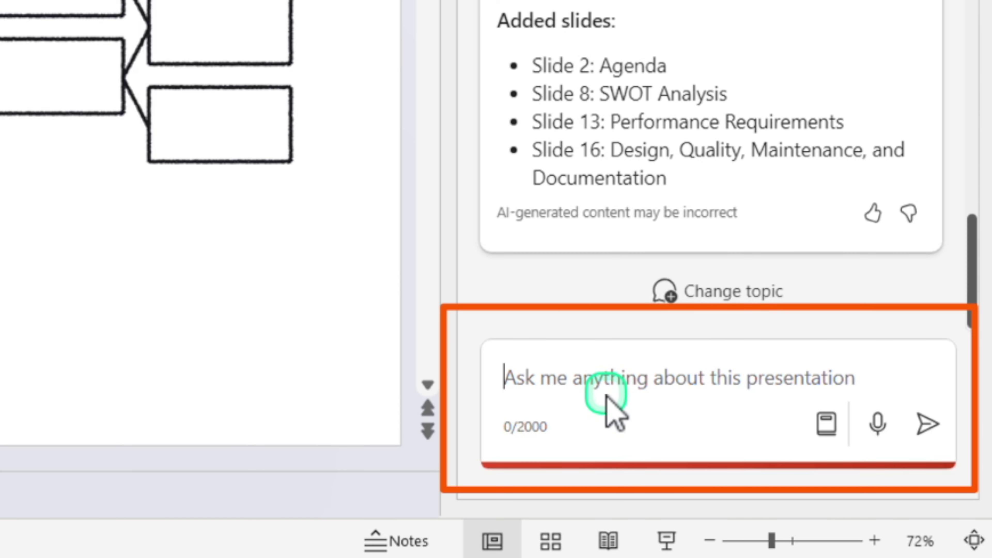
pyautogui.write('summarise the presentation')
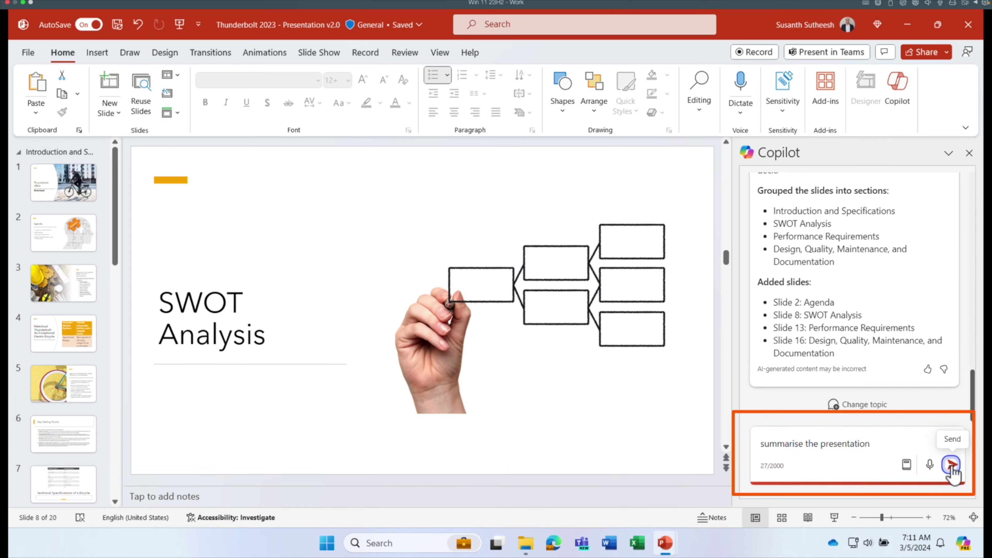
pyautogui.click(935, 449)
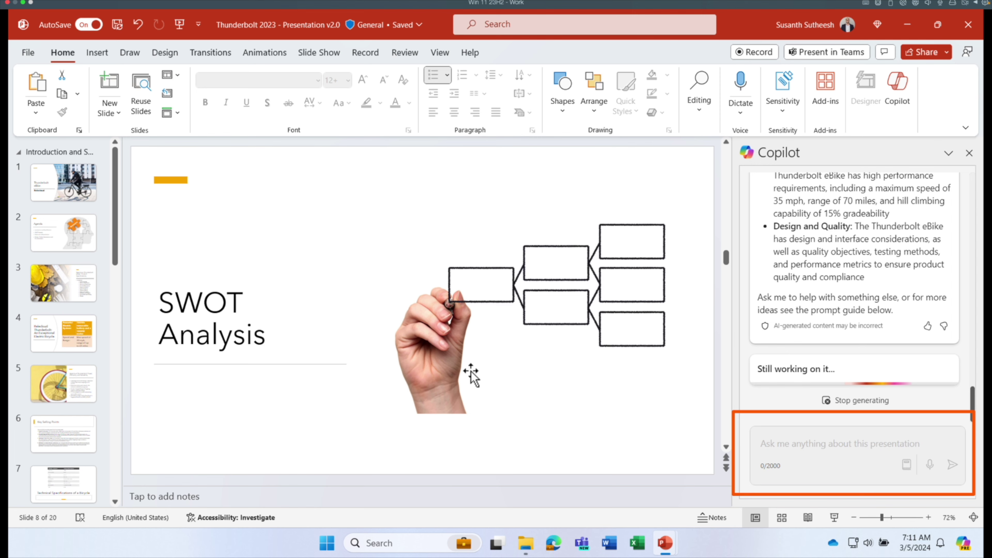
pyautogui.scroll(5, 884, 281)
pyautogui.scroll(3, 883, 281)
pyautogui.scroll(-3, 884, 281)
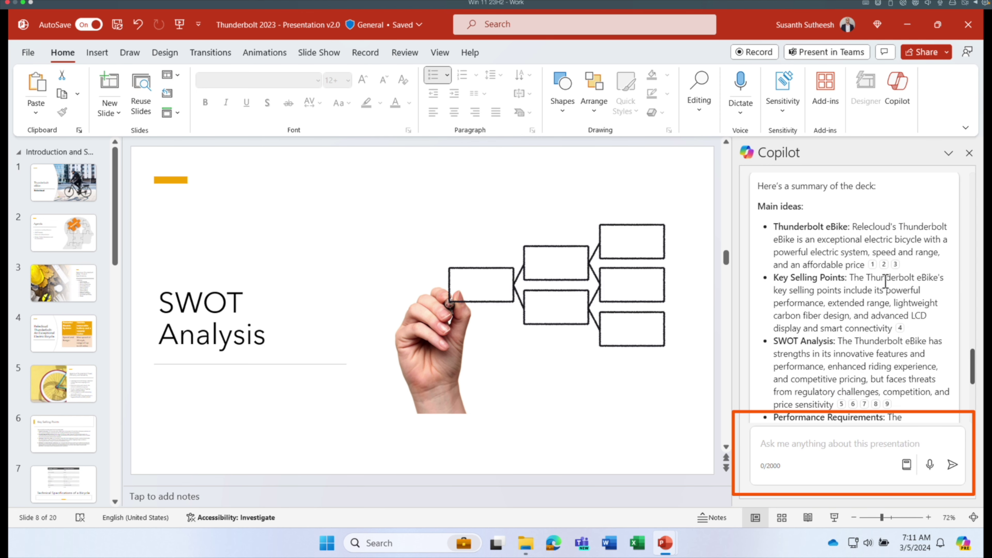
pyautogui.scroll(-2, 885, 280)
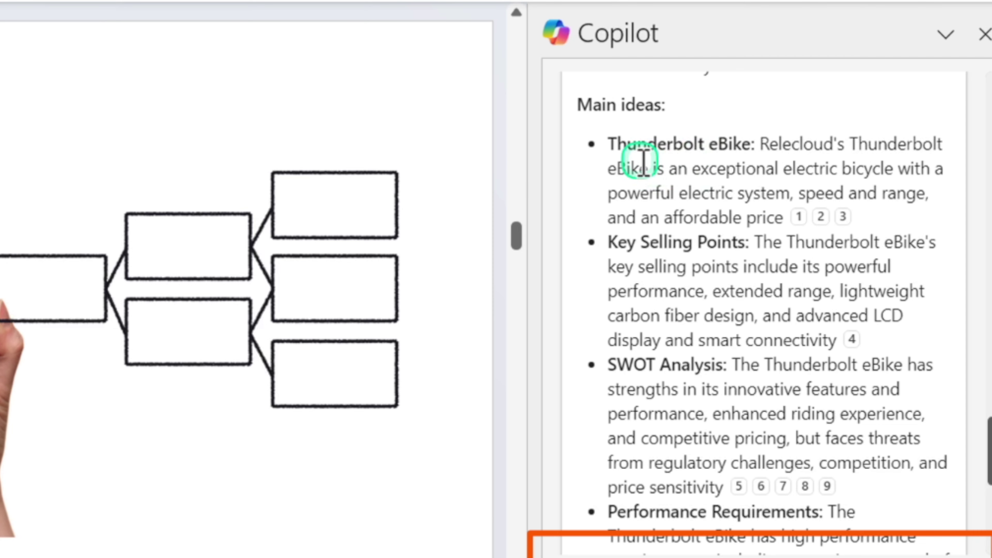
pyautogui.scroll(-1, 808, 235)
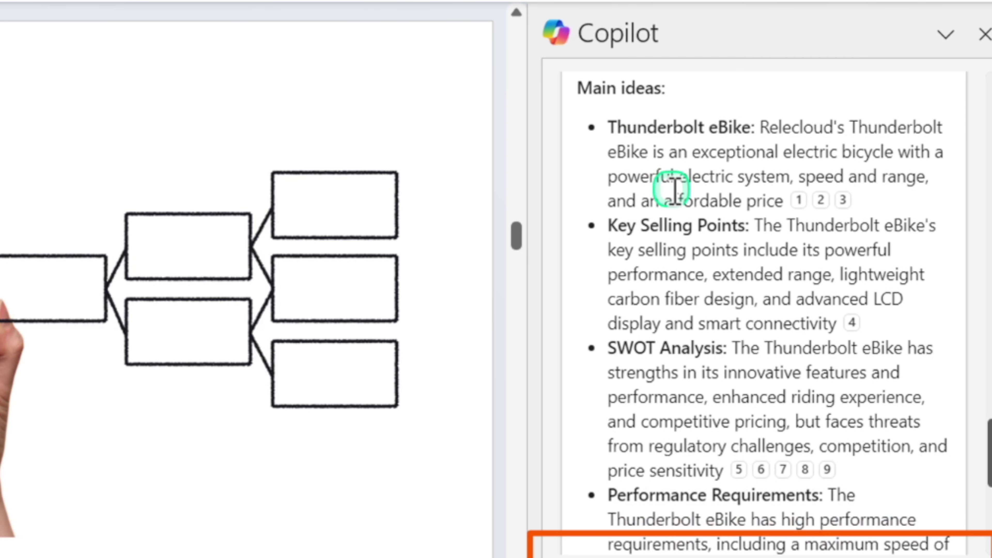
pyautogui.scroll(-5, 674, 192)
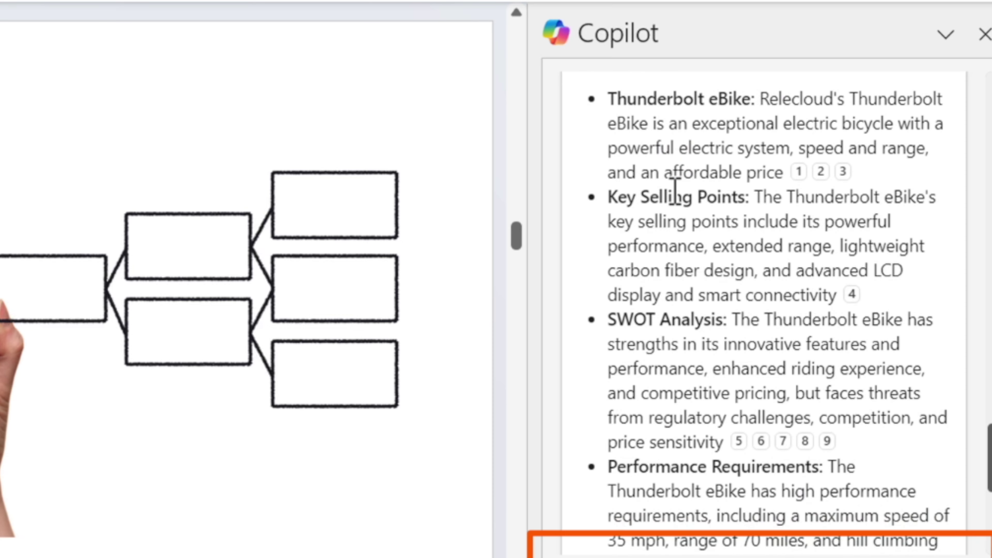
pyautogui.scroll(-3, 675, 191)
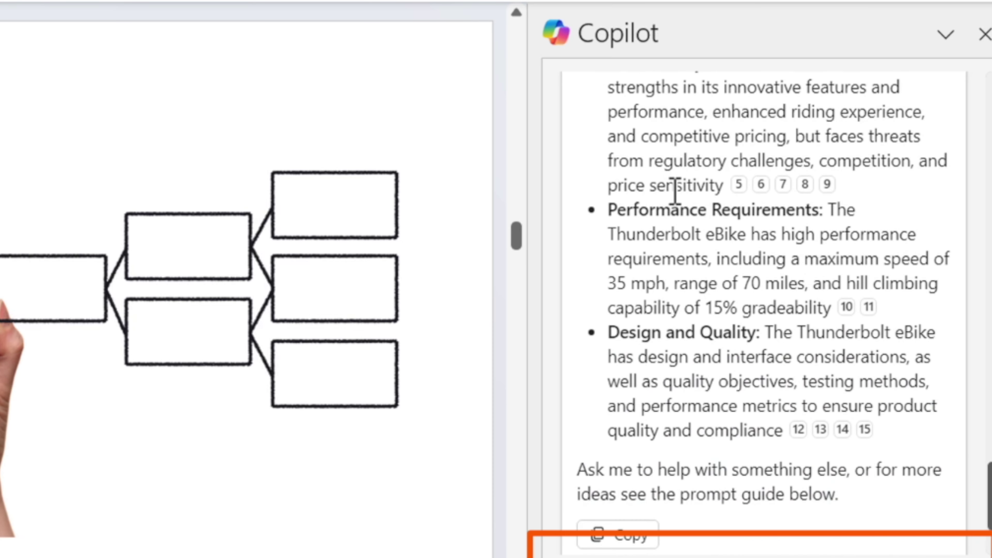
pyautogui.scroll(7, 629, 187)
# Follow summary citations 2 and 3 to their source slides.
pyautogui.moveTo(836, 139)
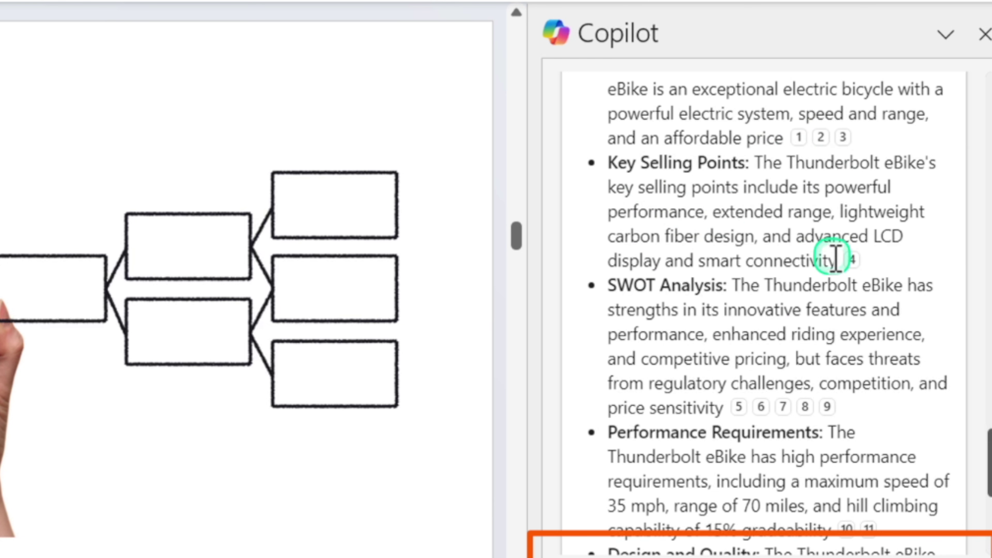
pyautogui.scroll(1, 801, 184)
pyautogui.scroll(1, 801, 184)
pyautogui.moveTo(799, 195)
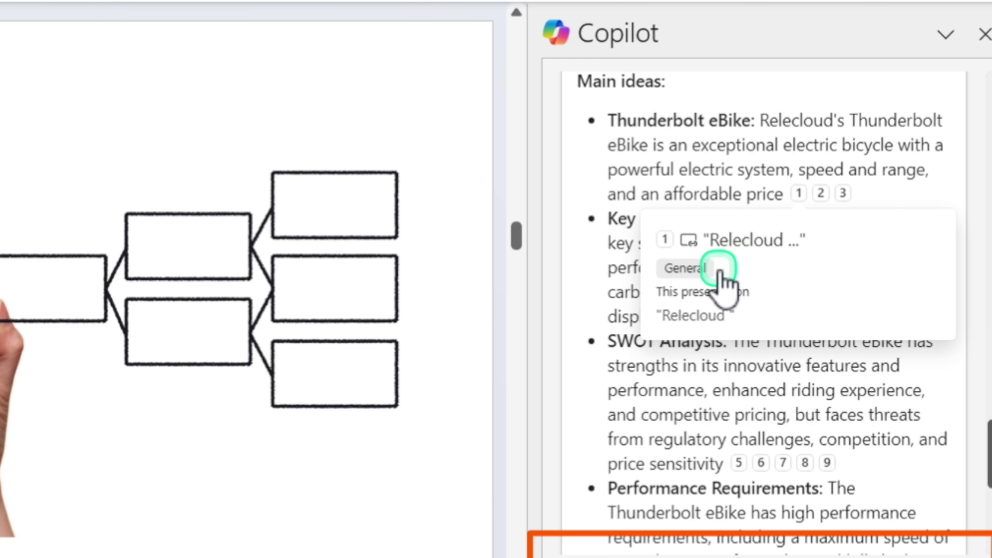
pyautogui.click(821, 195)
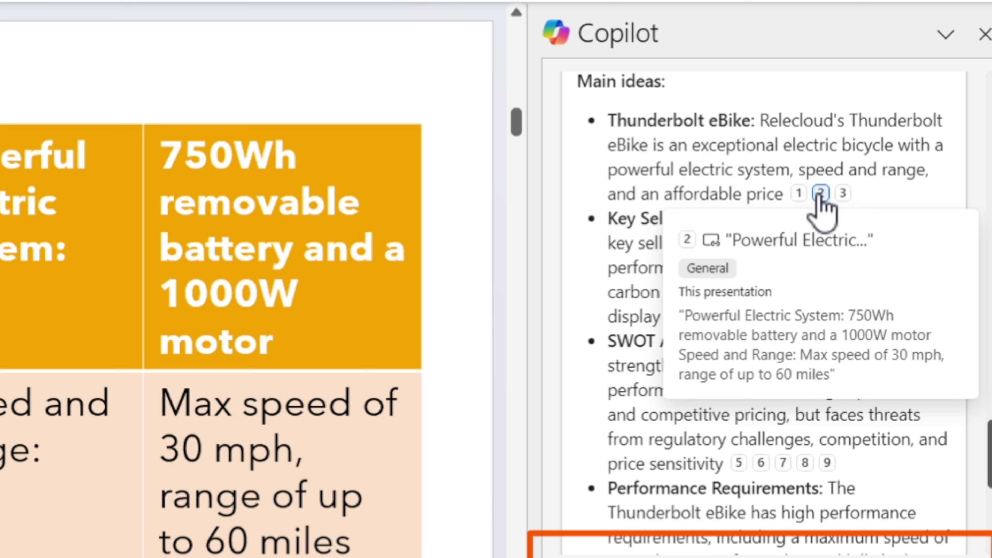
pyautogui.click(844, 194)
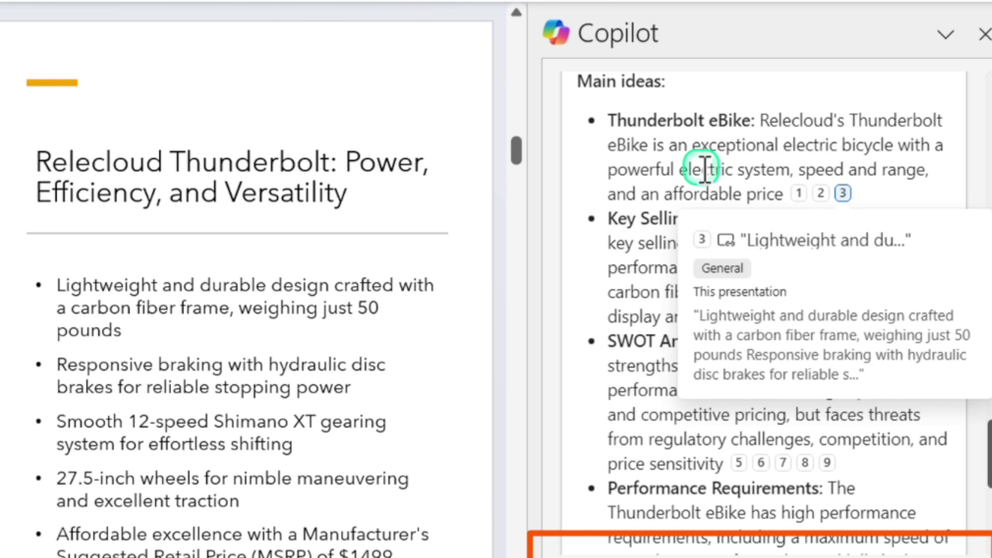
pyautogui.scroll(-5, 691, 325)
pyautogui.scroll(2, 691, 324)
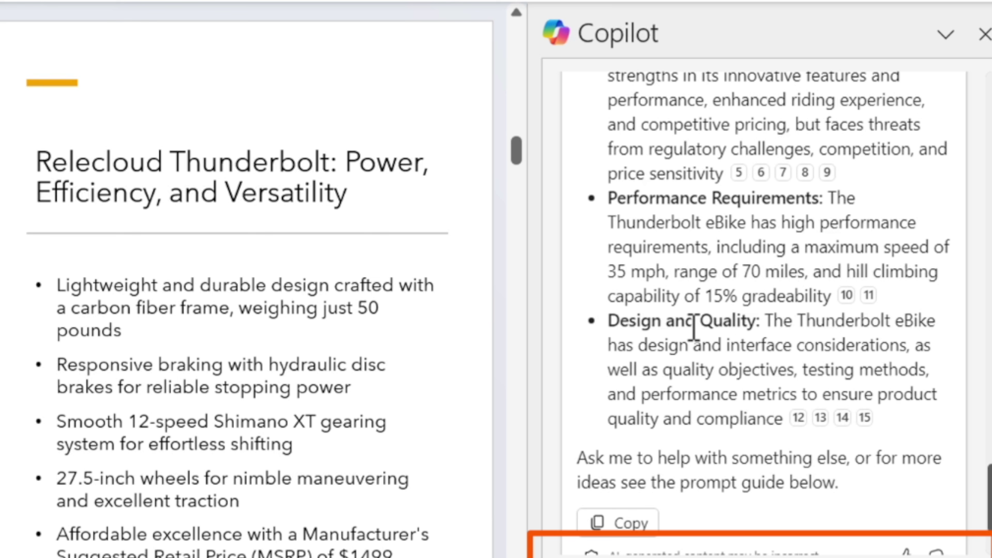
# Ask Copilot to show the key slides and select the Slide 6 reference in its reply.
pyautogui.click(794, 453)
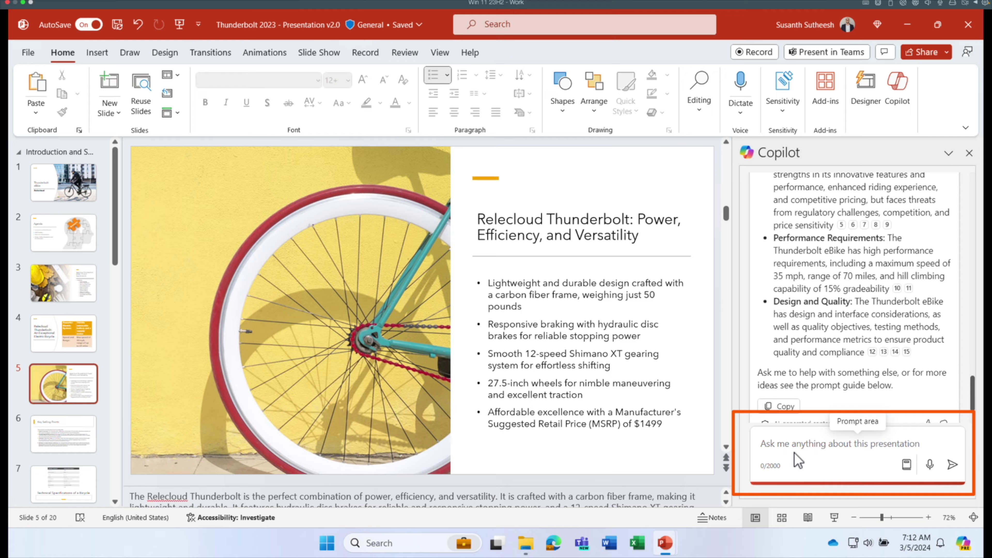
pyautogui.write('show the key slides')
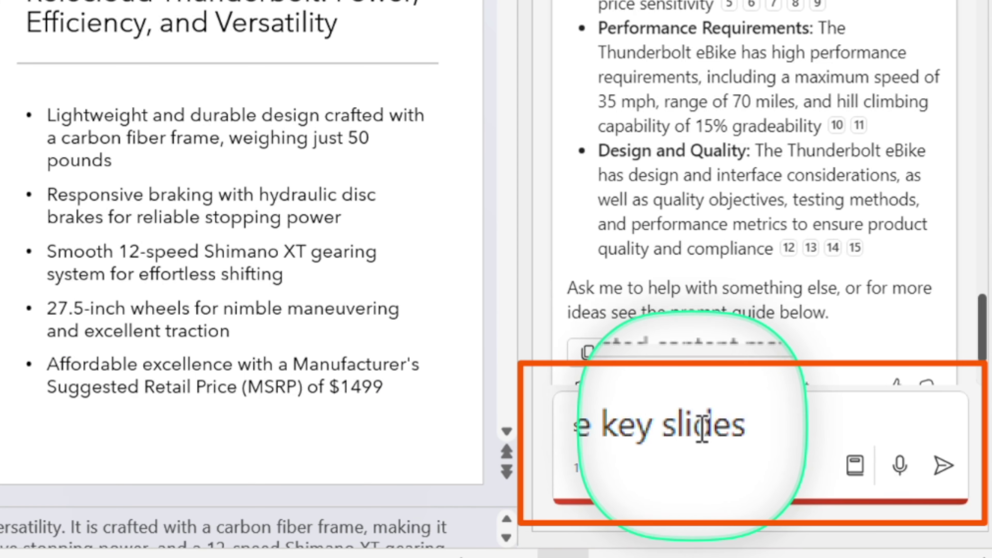
pyautogui.click(941, 466)
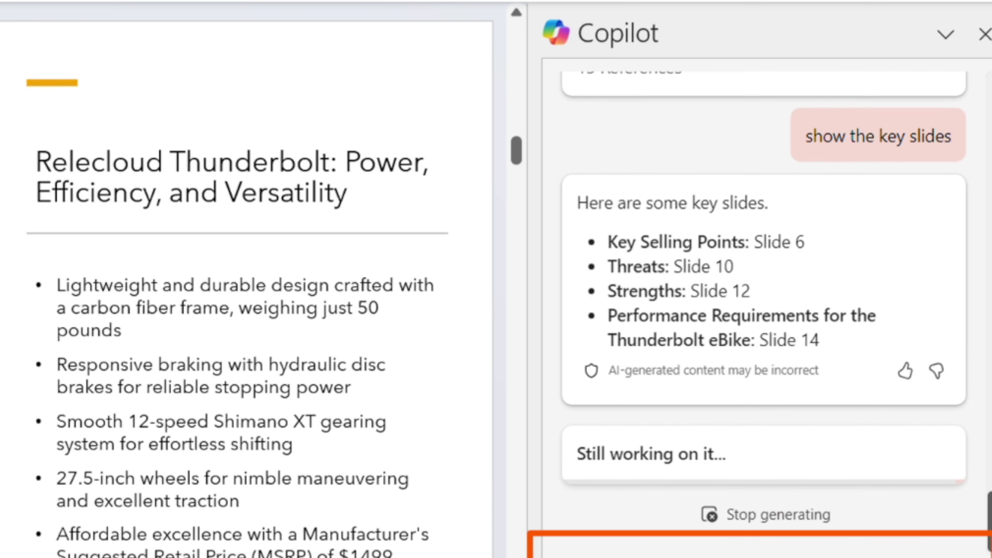
pyautogui.click(777, 531)
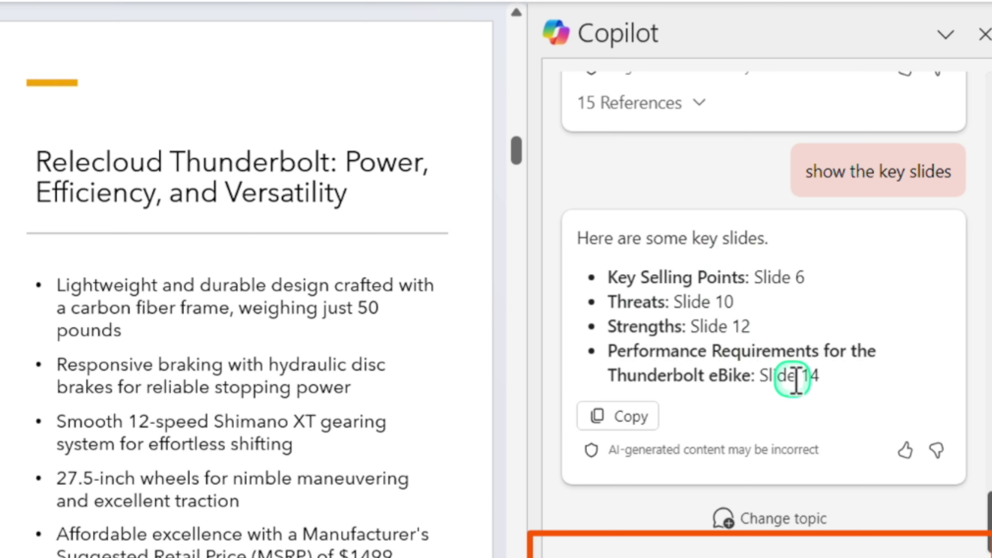
pyautogui.moveTo(808, 277); pyautogui.dragTo(764, 281)
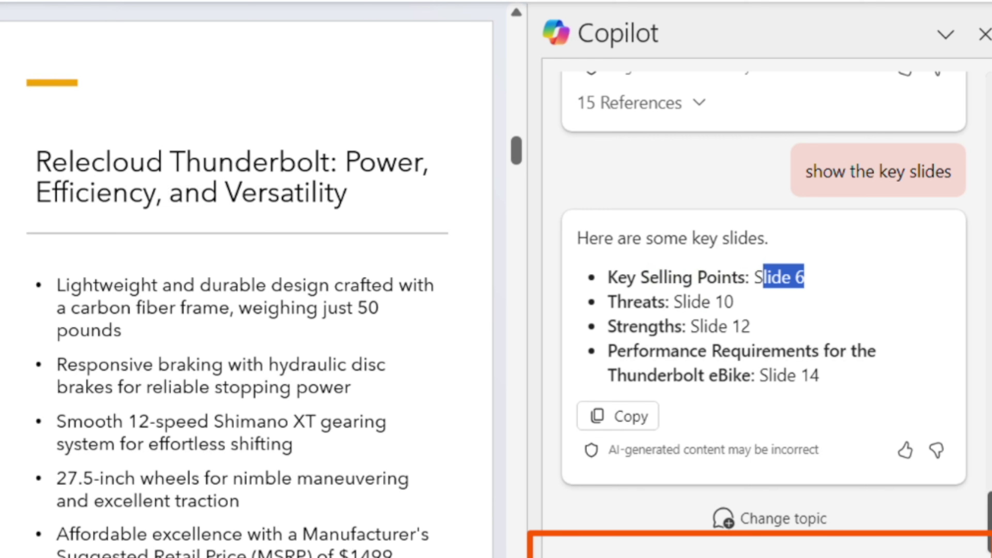
pyautogui.scroll(-5, 246, 313)
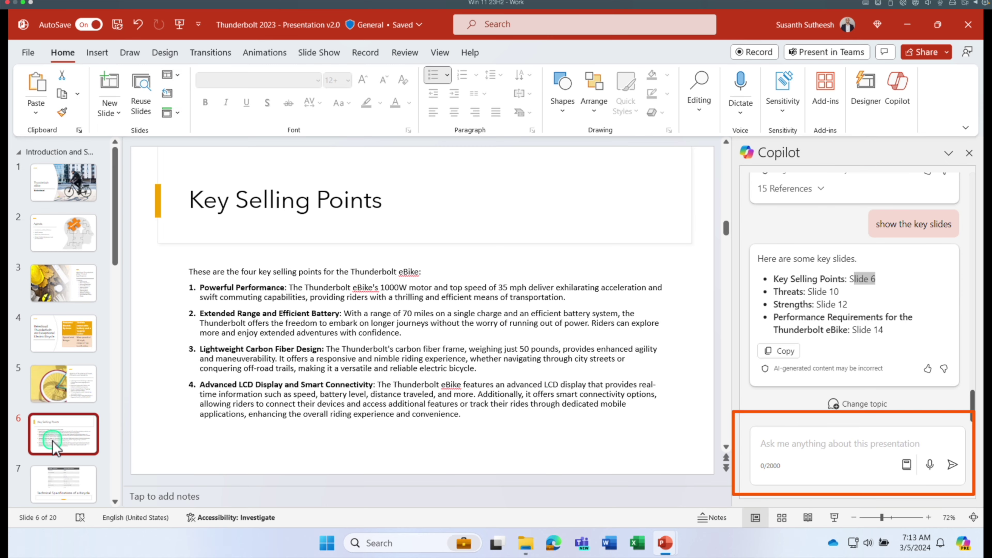
pyautogui.scroll(-5, 54, 446)
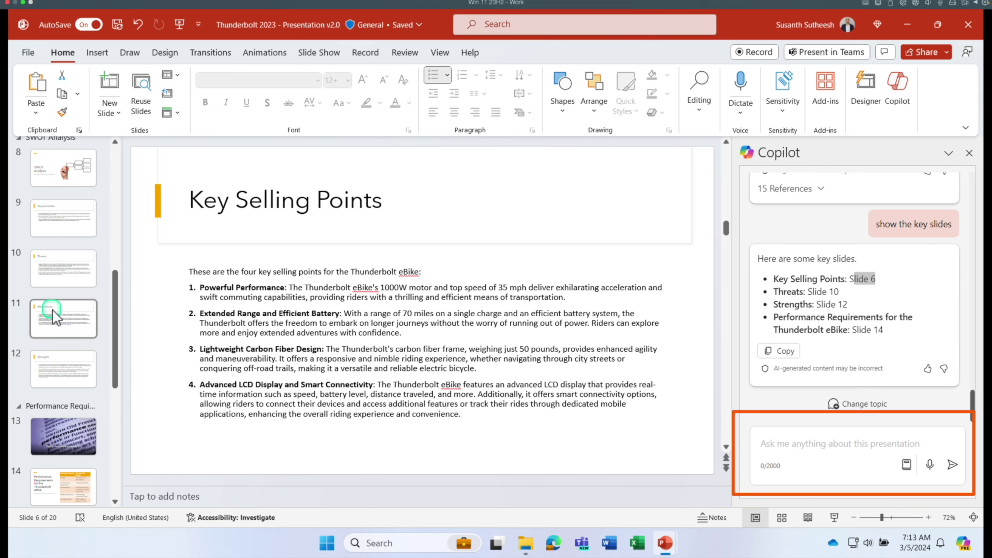
# Step through slides 10 (Threats), 12 (Strengths), 14 and 15, then the SWOT Analysis slide.
pyautogui.click(63, 289)
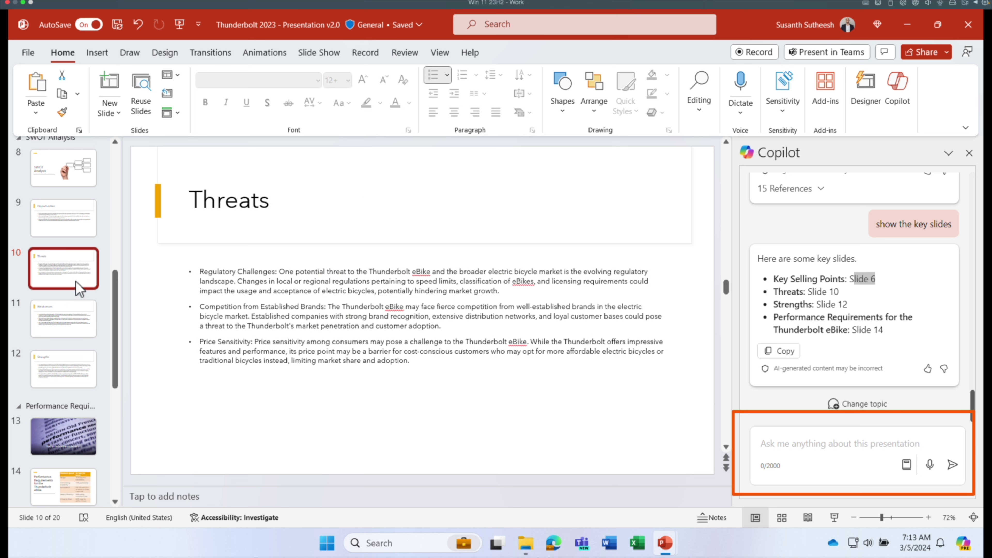
pyautogui.click(851, 291)
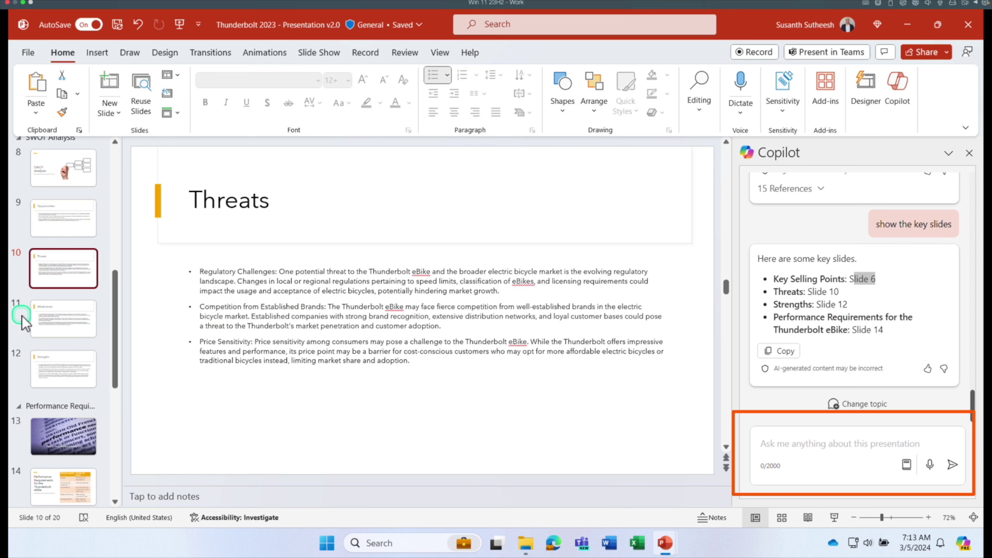
pyautogui.click(64, 385)
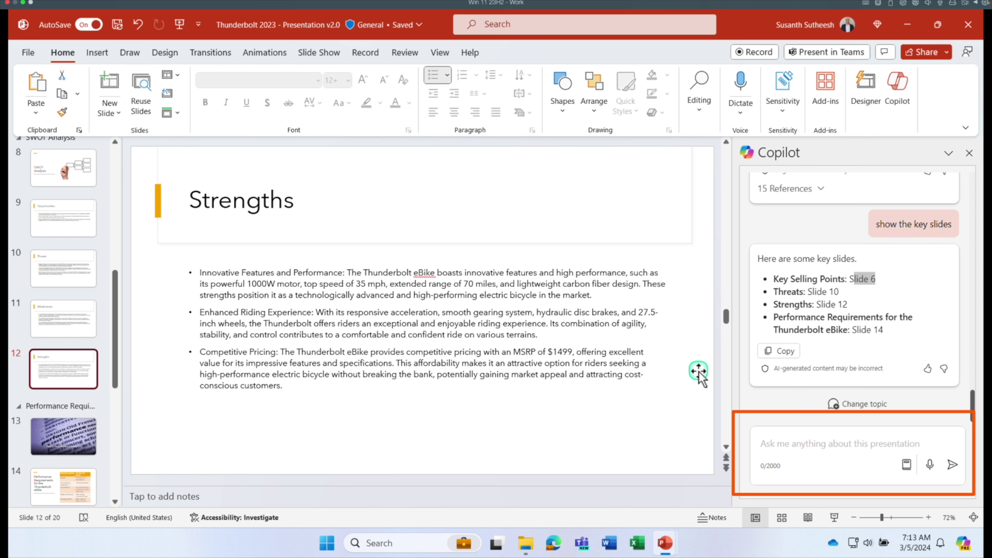
pyautogui.click(77, 458)
pyautogui.click(67, 479)
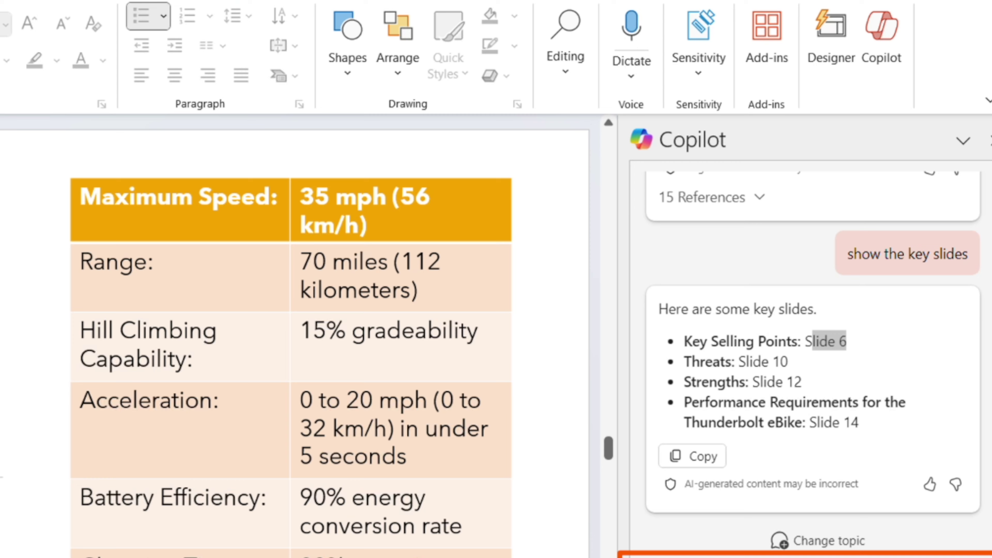
pyautogui.click(87, 387)
pyautogui.scroll(3, 87, 391)
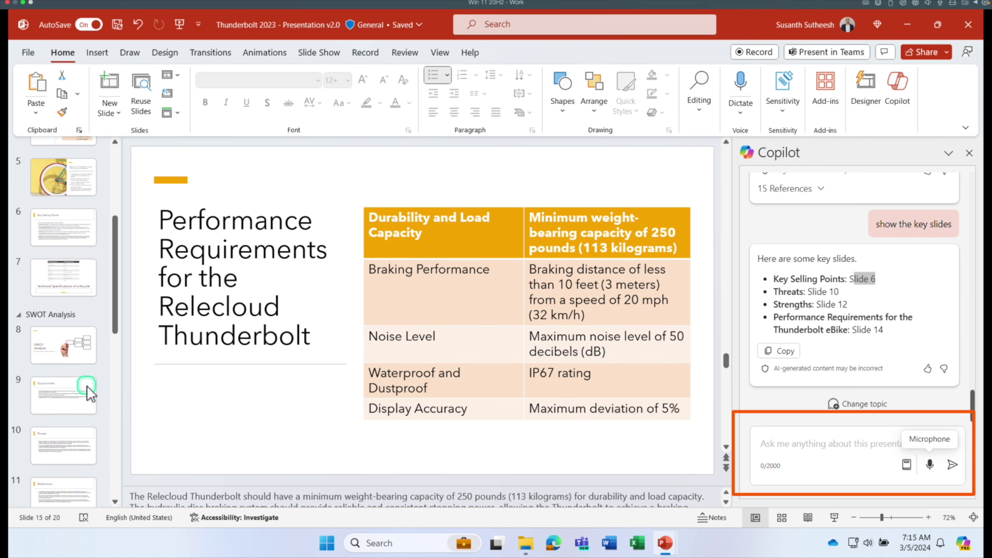
pyautogui.scroll(1, 89, 393)
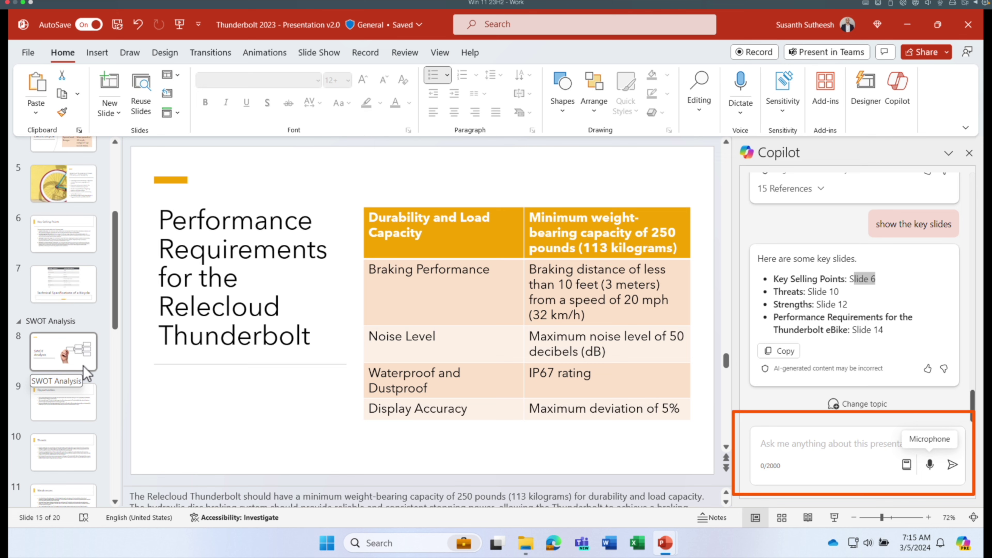
pyautogui.click(87, 373)
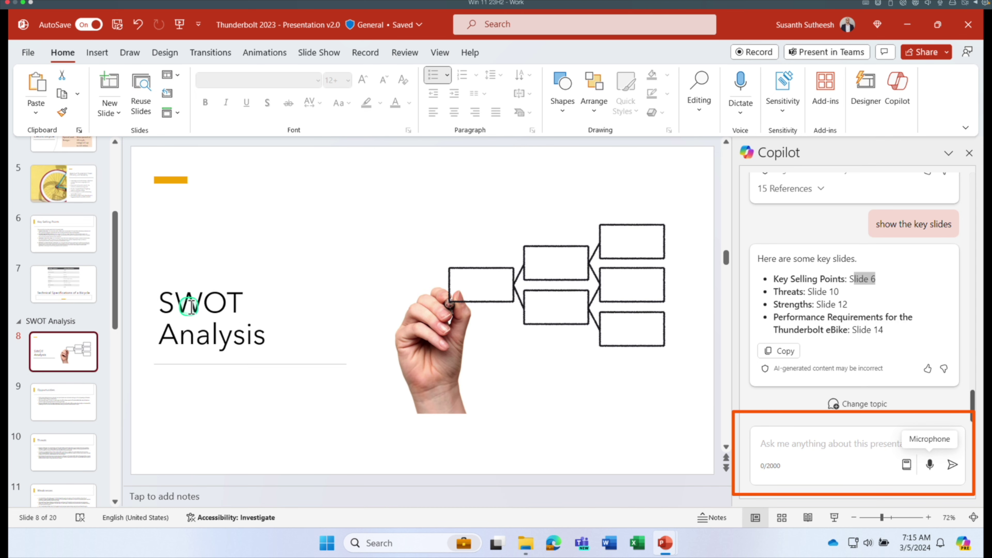
# Ask Copilot what the acronym SWOT stands for and copy its explanation.
pyautogui.click(795, 443)
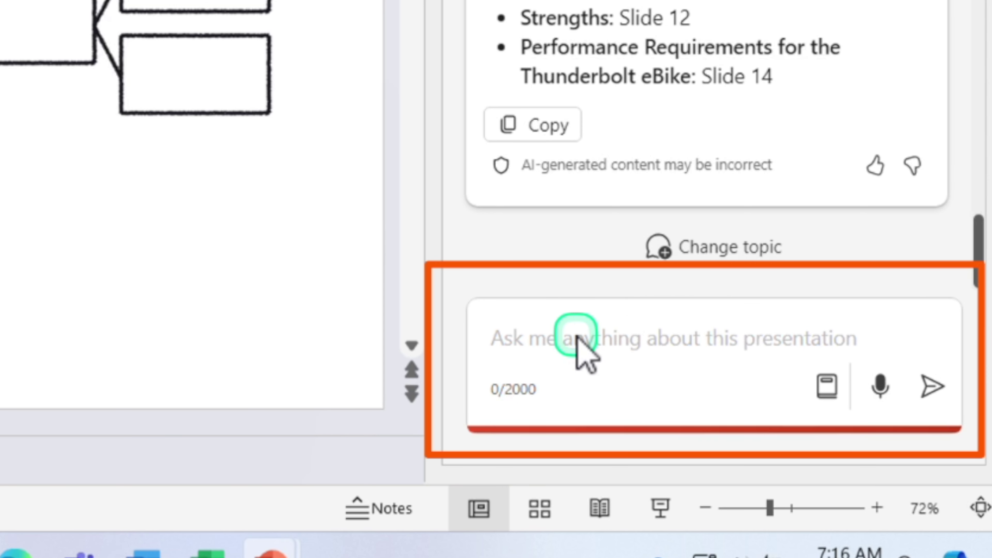
pyautogui.hotkey('ctrl', 'v')
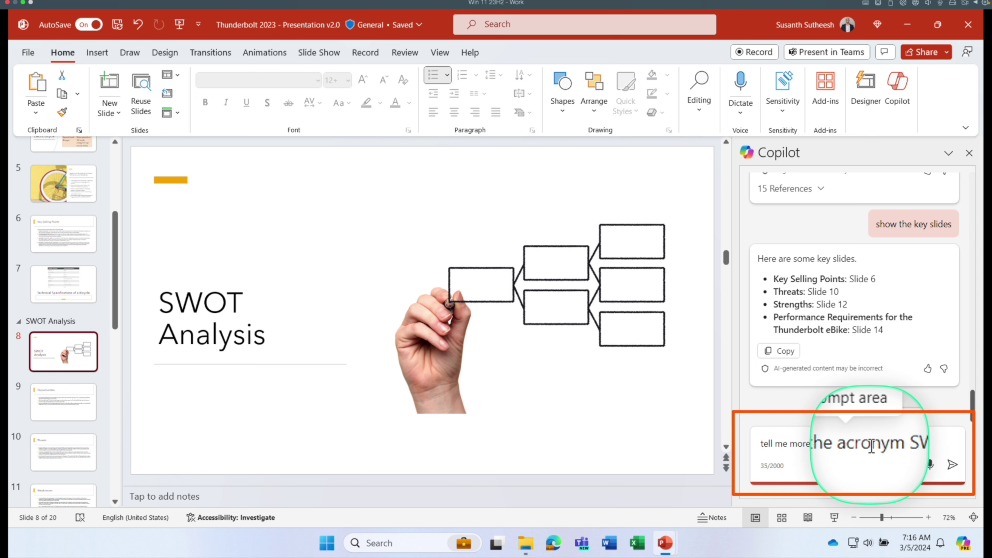
pyautogui.click(951, 464)
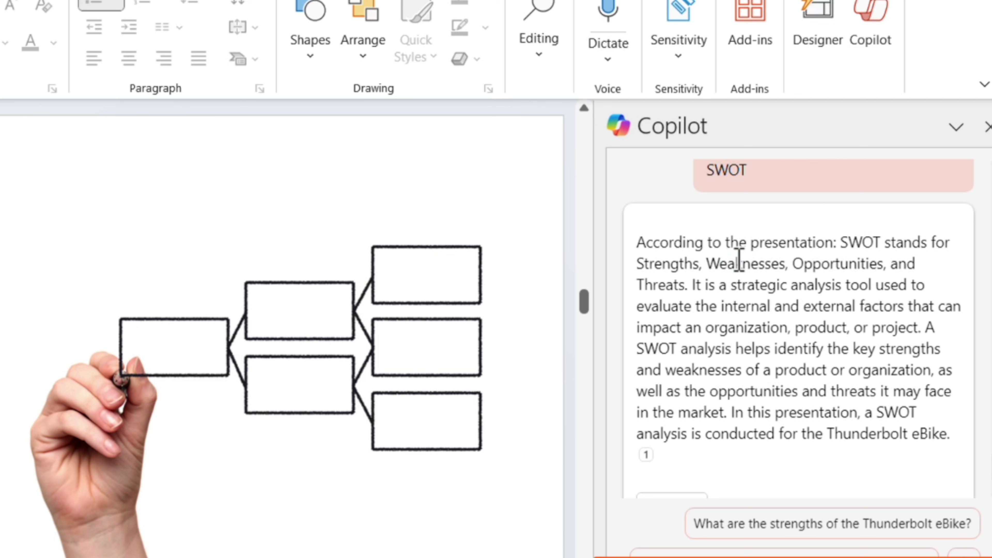
pyautogui.scroll(-2, 739, 259)
pyautogui.click(861, 282)
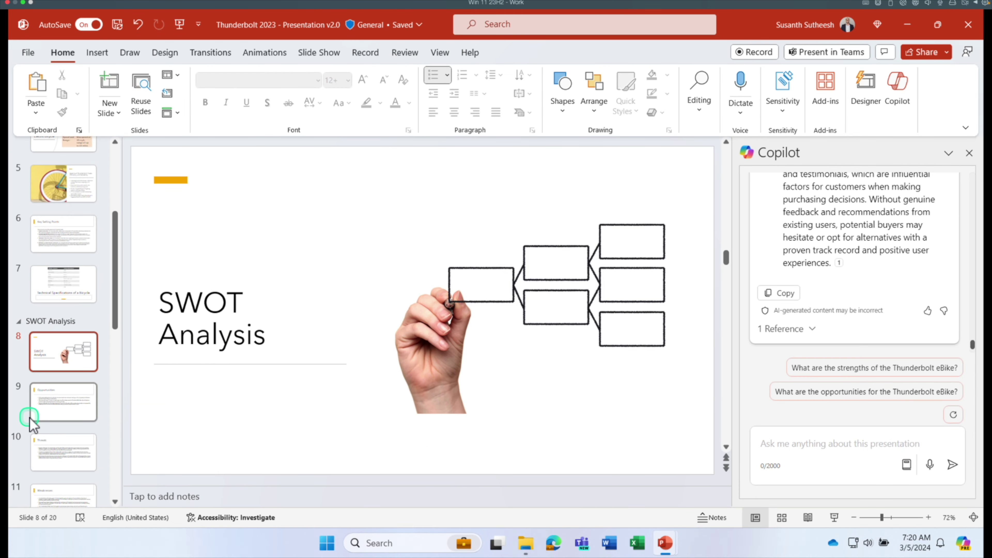
pyautogui.scroll(-8, 32, 421)
pyautogui.scroll(-2, 32, 420)
pyautogui.scroll(5, 29, 416)
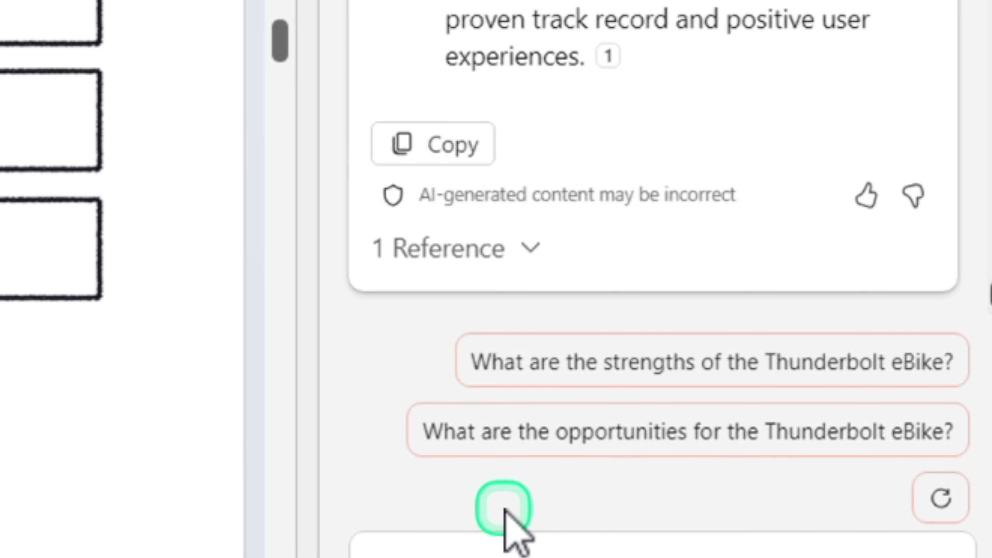
# Ask the suggested opportunities question: 35 mph, 70-mile range, 50-pound carbon frame.
pyautogui.click(756, 438)
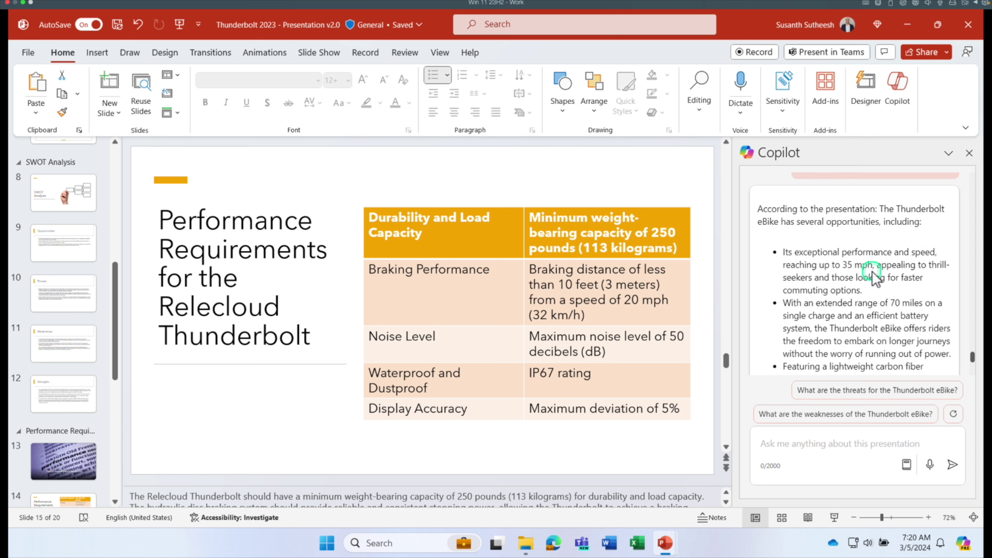
pyautogui.scroll(-1, 875, 278)
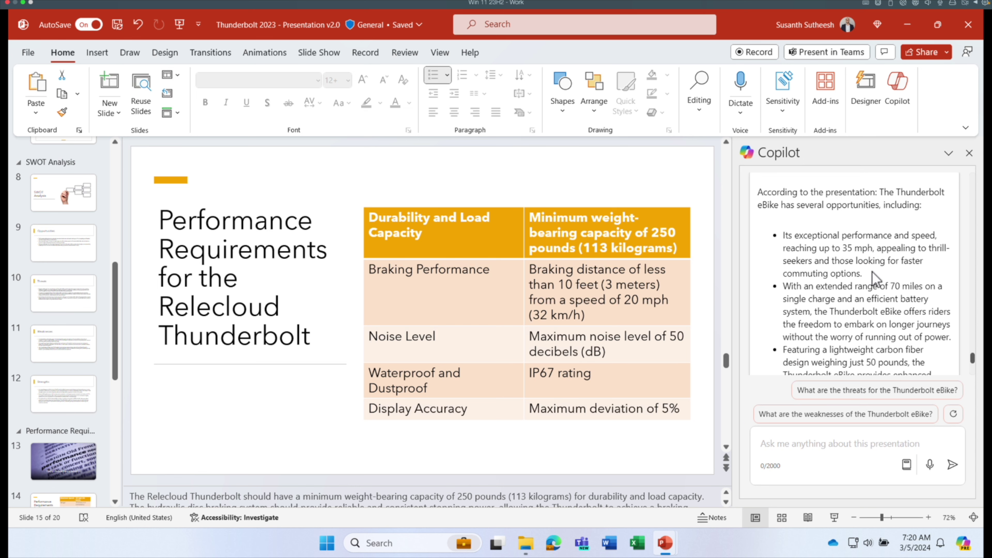
pyautogui.scroll(4, 874, 278)
pyautogui.scroll(-4, 874, 278)
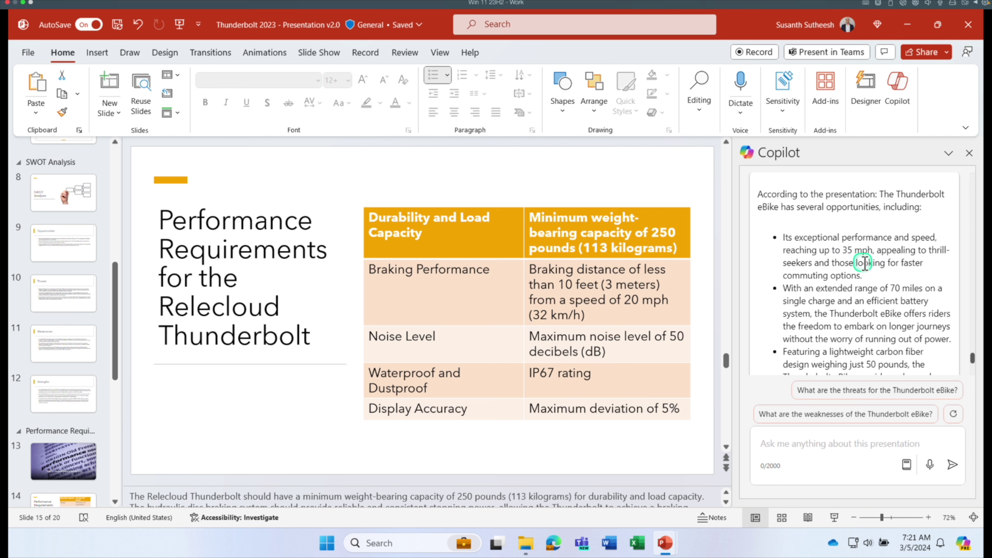
pyautogui.scroll(-1, 864, 263)
pyautogui.scroll(-3, 862, 262)
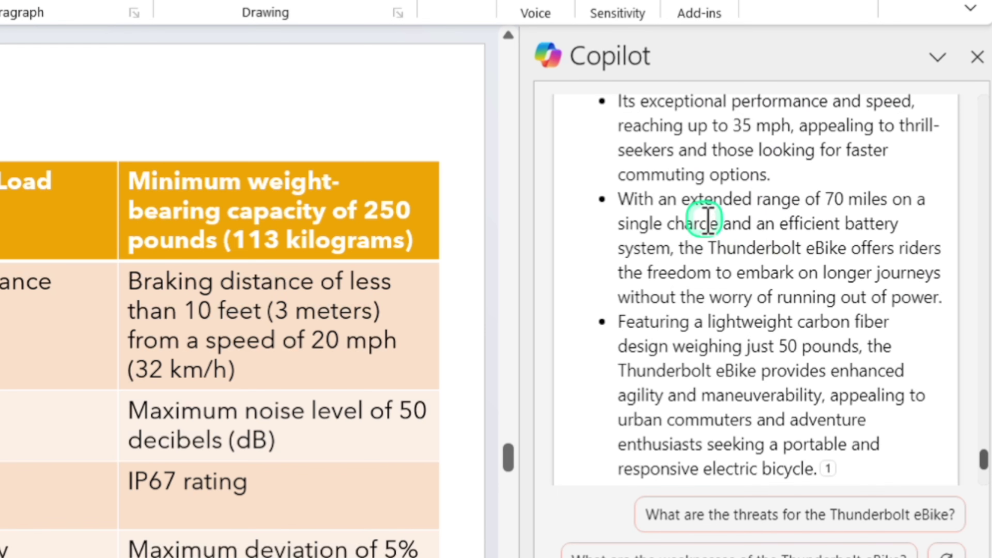
pyautogui.scroll(-3, 790, 268)
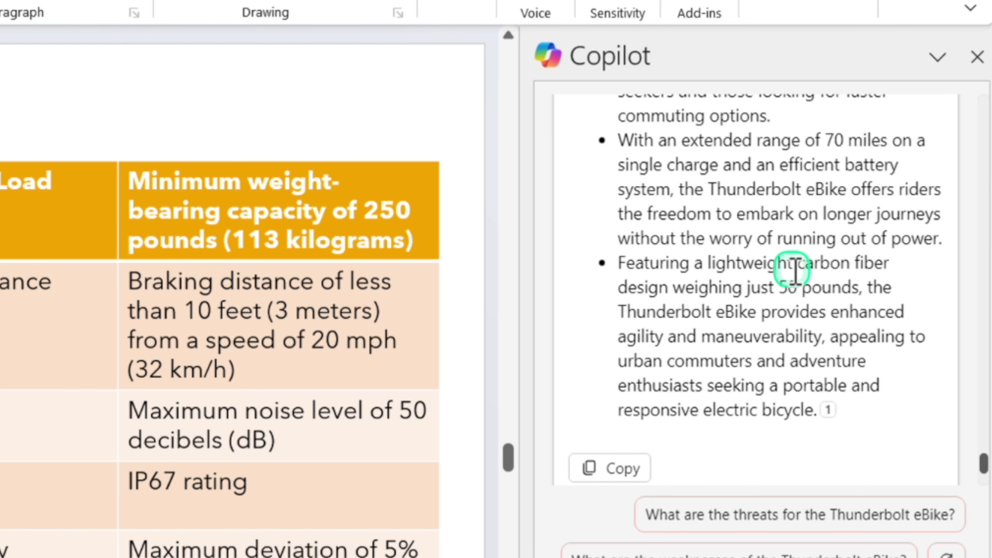